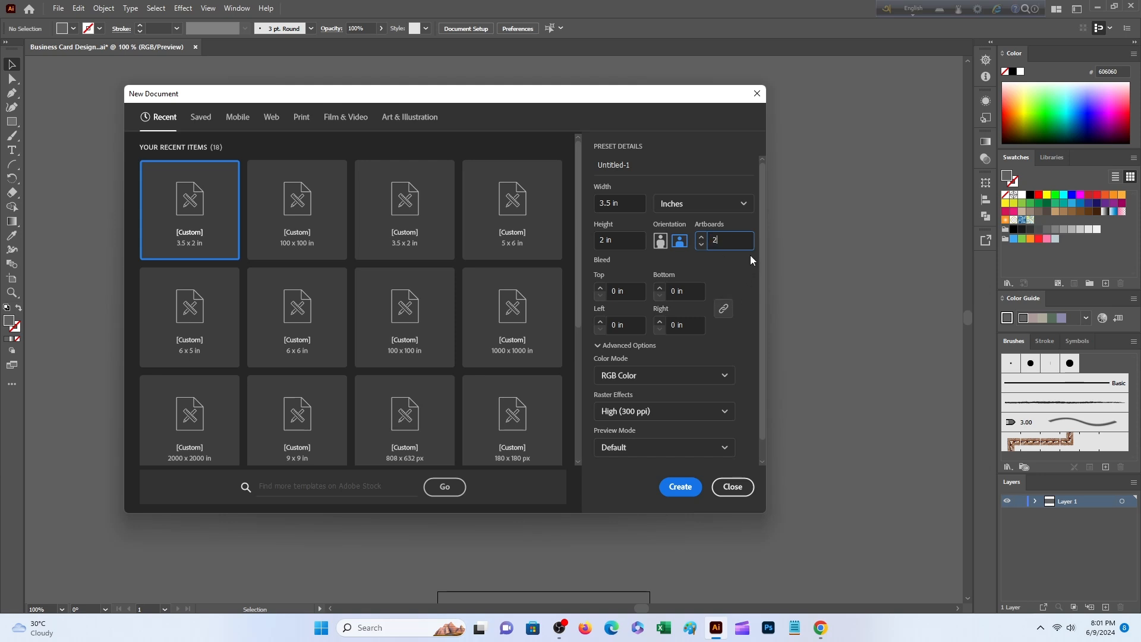
Set the bleed to 0.125 in on all sides and create the 3.5 × 2 in document with two artboards.
{"action": "left_click", "coordinate": [632, 290]}
{"action": "key", "text": "BackSpace"}
{"action": "type", "text": "0"}
{"action": "left_click", "coordinate": [723, 310]}
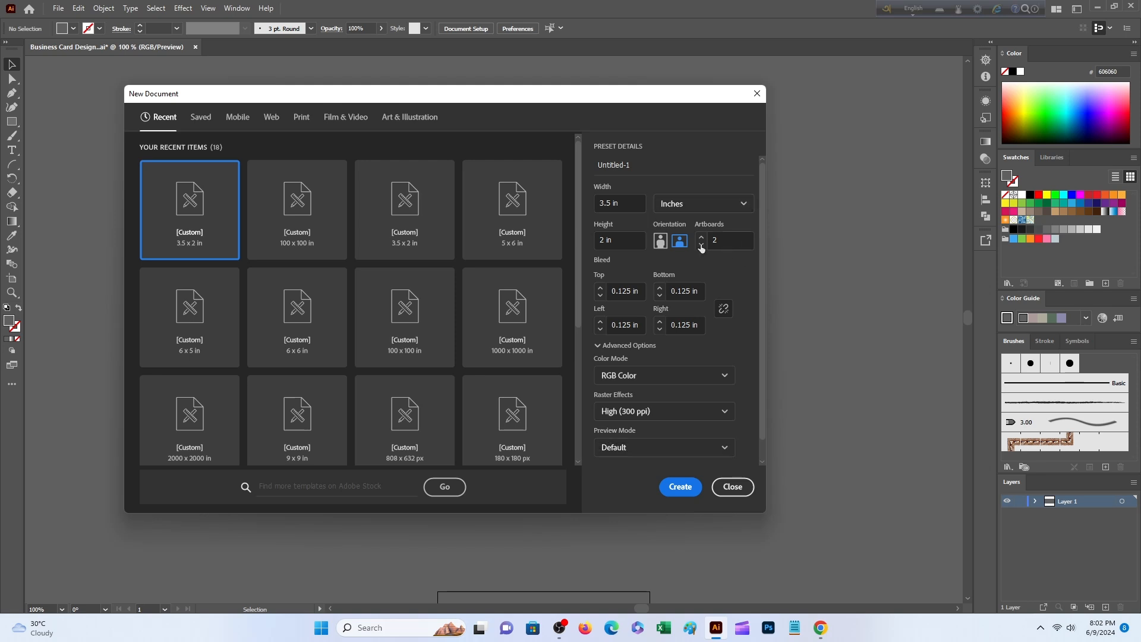
{"action": "left_click", "coordinate": [679, 487]}
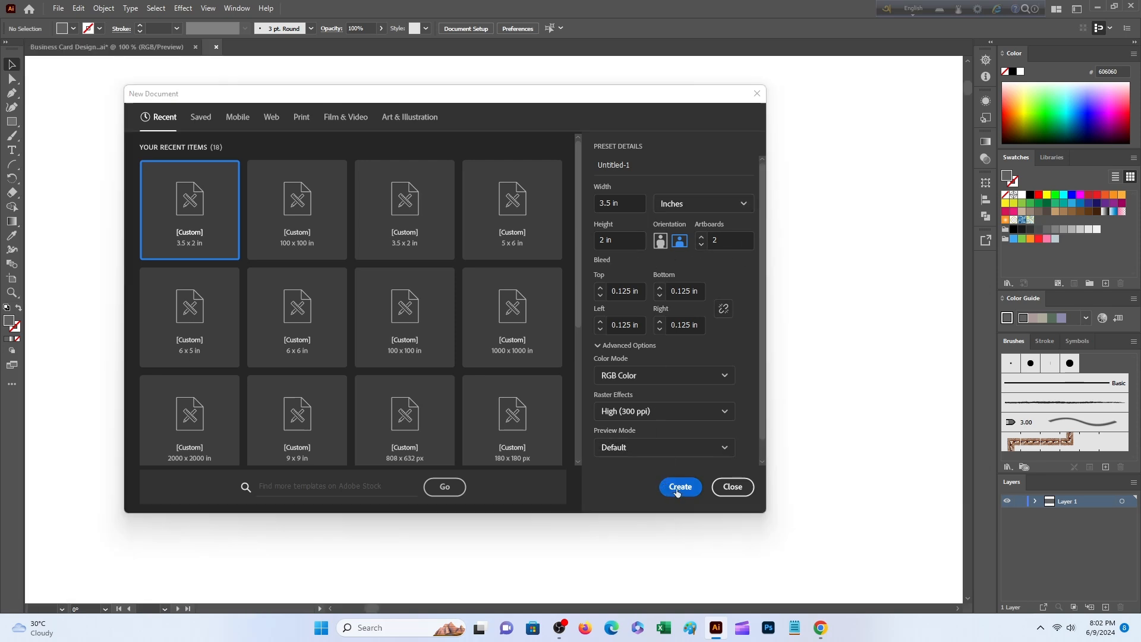
Draw a 3.75 × 2.25 in rectangle with F2F2F2 fill and no stroke over the first artboard's full bleed area.
{"action": "right_click", "coordinate": [12, 123]}
{"action": "left_click", "coordinate": [41, 124]}
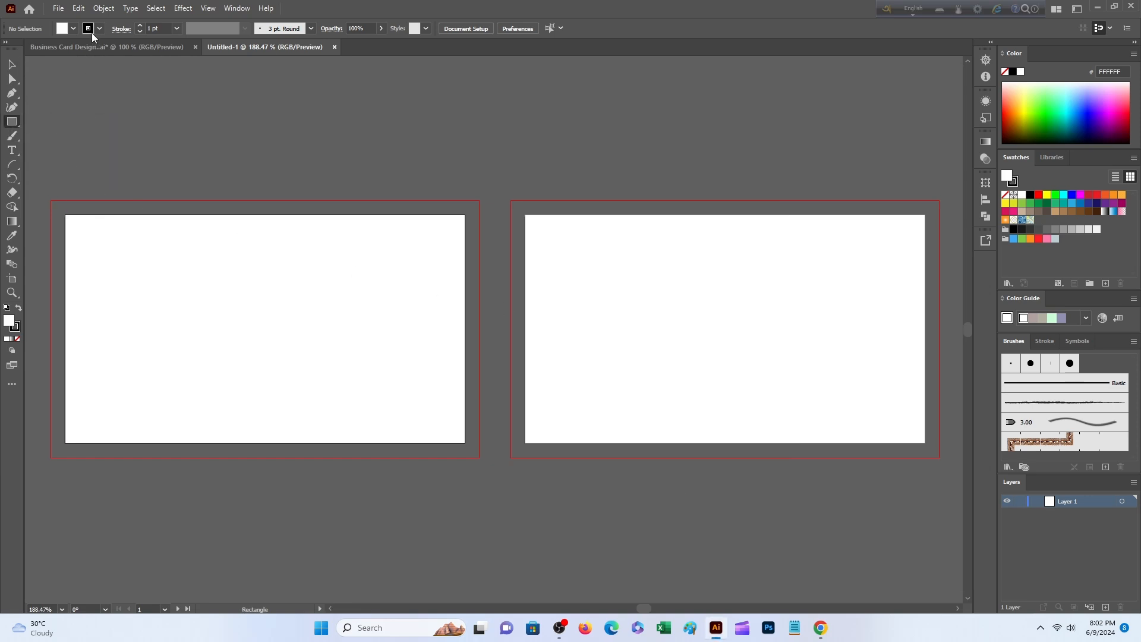
{"action": "left_click", "coordinate": [89, 29]}
{"action": "left_click", "coordinate": [8, 48]}
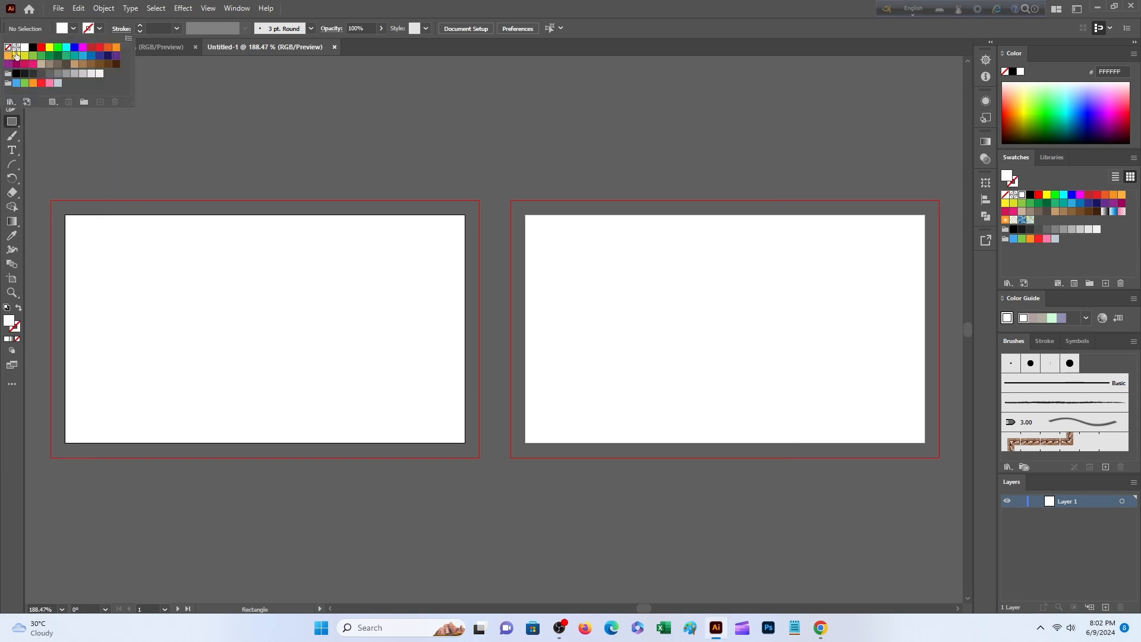
{"action": "left_click", "coordinate": [66, 123]}
{"action": "left_click", "coordinate": [62, 28]}
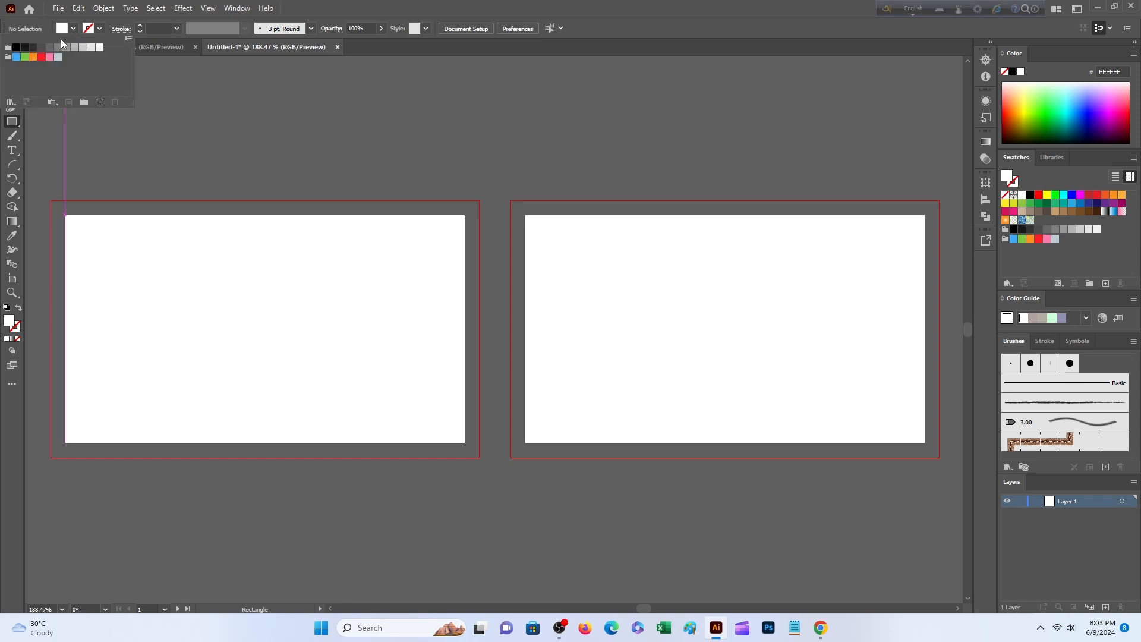
{"action": "left_click", "coordinate": [96, 49]}
{"action": "left_click", "coordinate": [55, 174]}
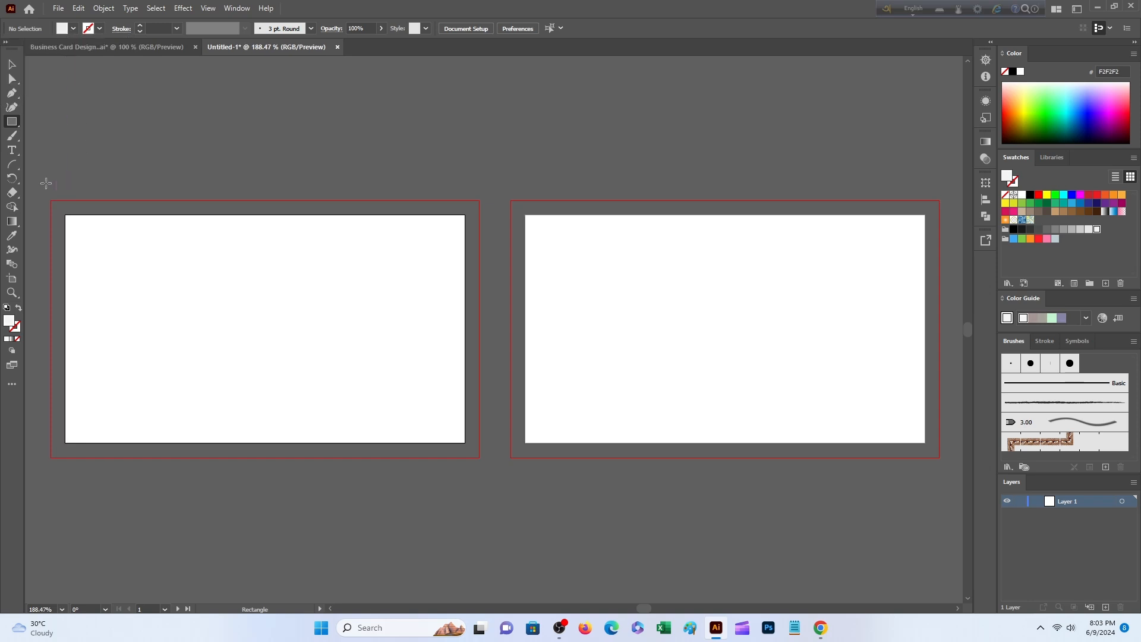
{"action": "left_click_drag", "start_coordinate": [50, 200], "coordinate": [479, 456]}
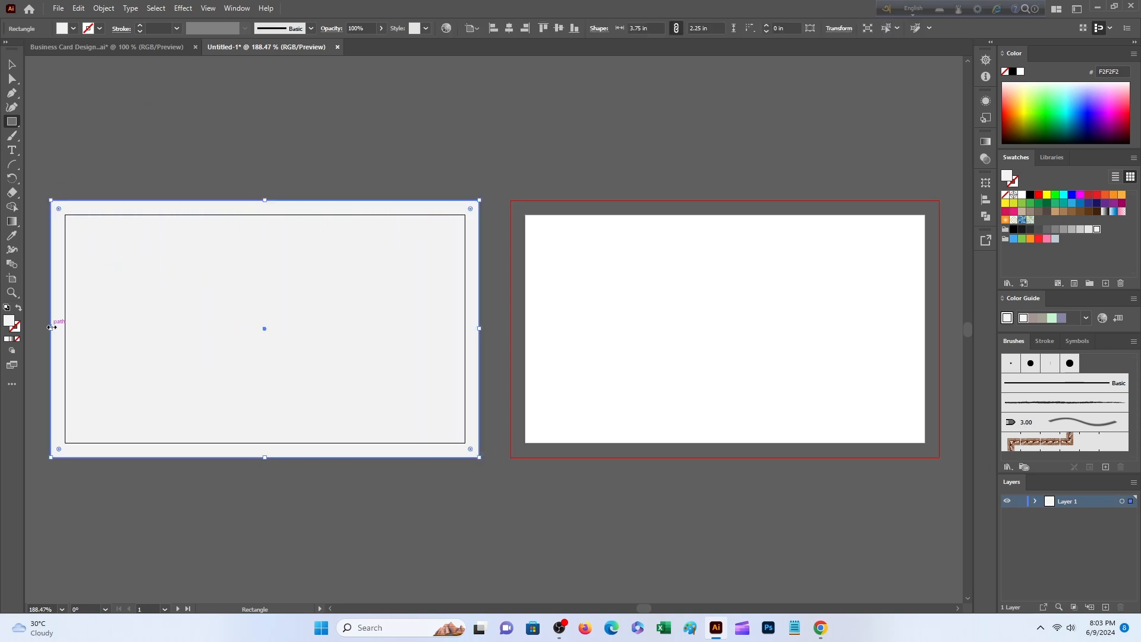
Paste a copy of the background rectangle in front and move it over the second artboard's bleed area.
{"action": "left_click", "coordinate": [12, 64]}
{"action": "left_click", "coordinate": [313, 180]}
{"action": "scroll", "coordinate": [370, 315], "scroll_direction": "down", "scroll_amount": 1}
{"action": "left_click", "coordinate": [366, 308]}
{"action": "right_click", "coordinate": [366, 306]}
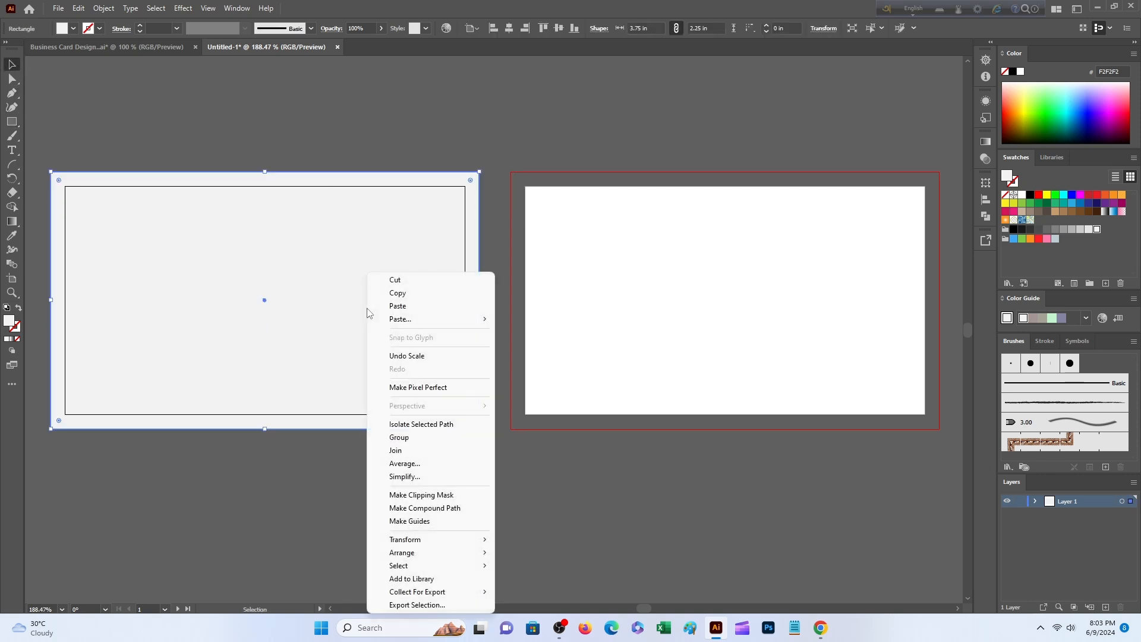
{"action": "right_click", "coordinate": [407, 295]}
{"action": "mouse_move", "coordinate": [437, 318]}
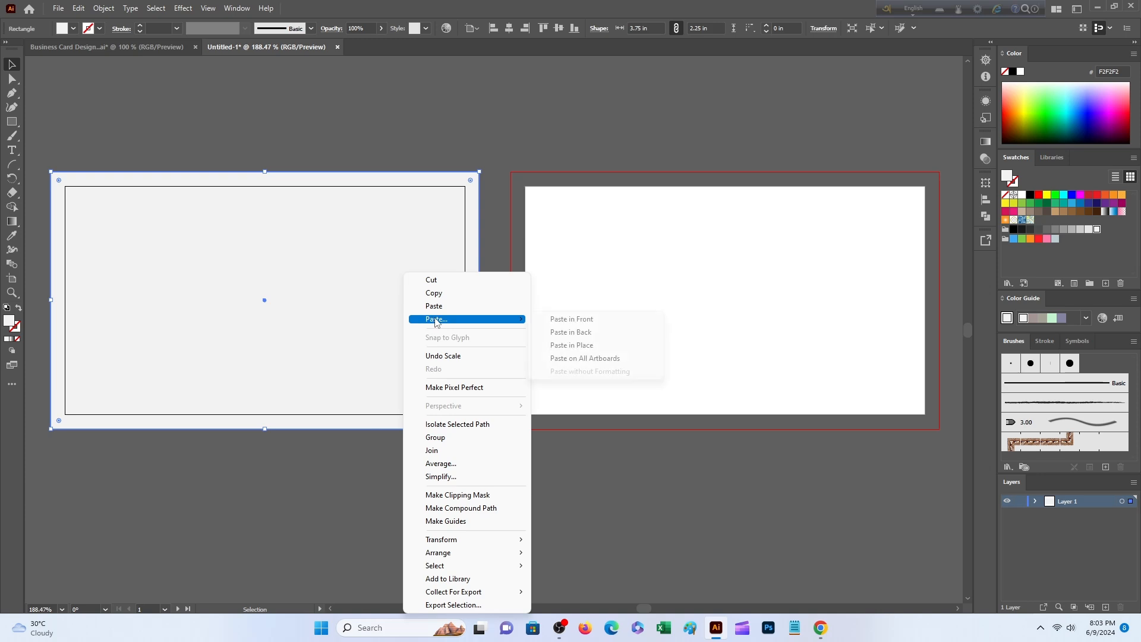
{"action": "left_click", "coordinate": [567, 320]}
{"action": "left_click_drag", "start_coordinate": [363, 263], "coordinate": [808, 259]}
{"action": "left_click", "coordinate": [677, 111]}
{"action": "scroll", "coordinate": [678, 125], "scroll_direction": "down", "scroll_amount": 2}
{"action": "scroll", "coordinate": [668, 149], "scroll_direction": "up", "scroll_amount": 1}
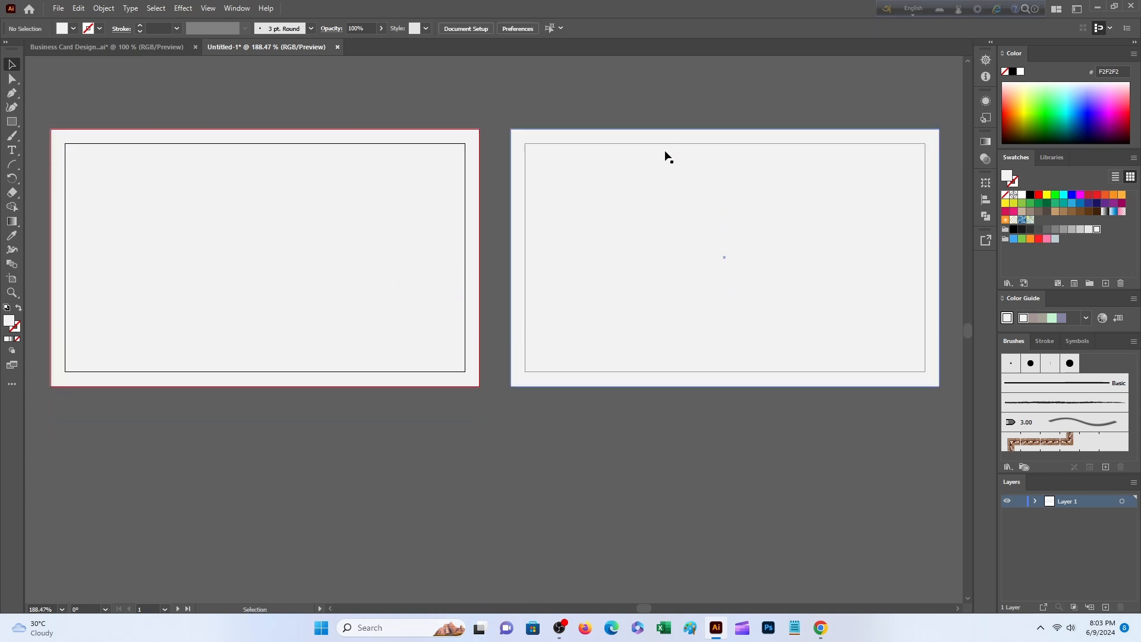
Align each background rectangle to the center of its own artboard.
{"action": "left_click_drag", "start_coordinate": [136, 101], "coordinate": [262, 232]}
{"action": "scroll", "coordinate": [356, 143], "scroll_direction": "up", "scroll_amount": 1}
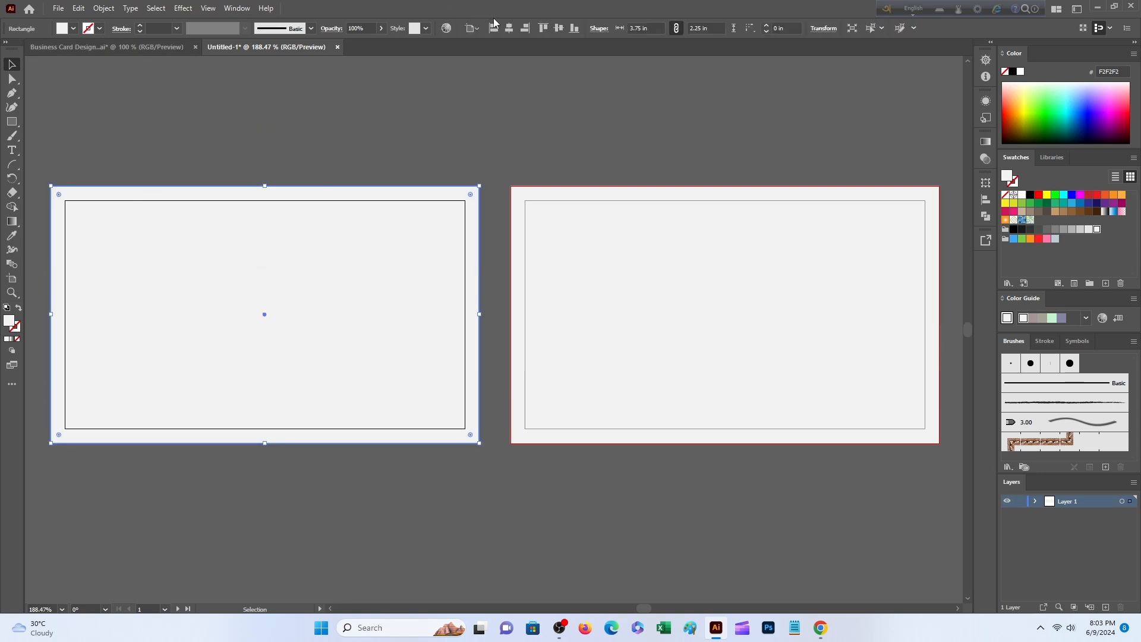
{"action": "left_click", "coordinate": [509, 28]}
{"action": "left_click_drag", "start_coordinate": [558, 199], "coordinate": [680, 264]}
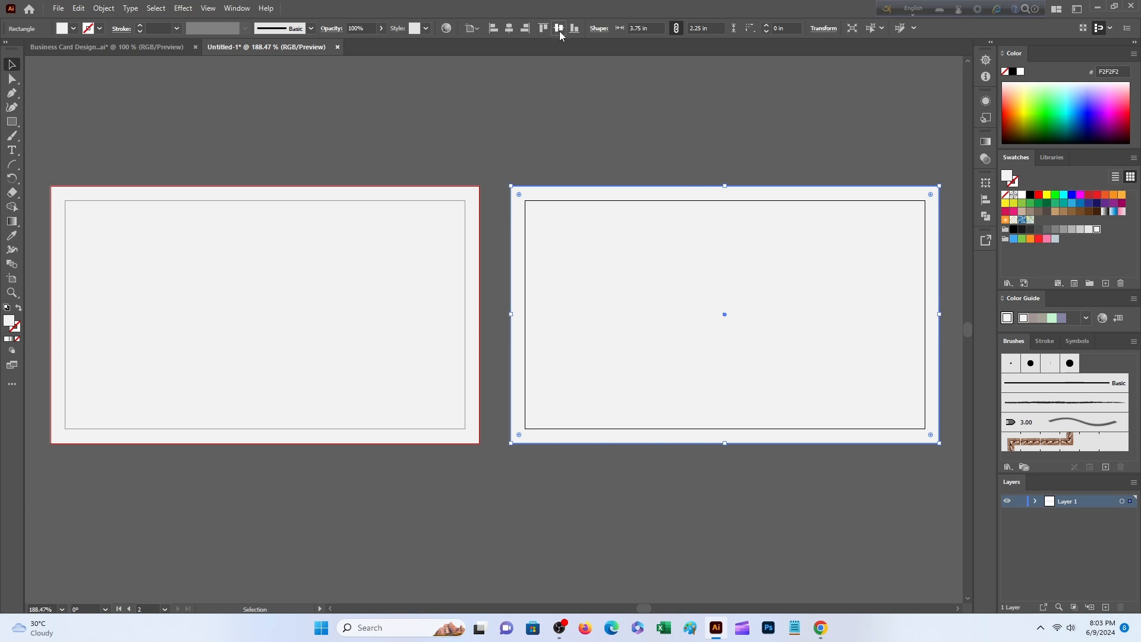
{"action": "left_click", "coordinate": [562, 119]}
{"action": "scroll", "coordinate": [558, 134], "scroll_direction": "down", "scroll_amount": 1}
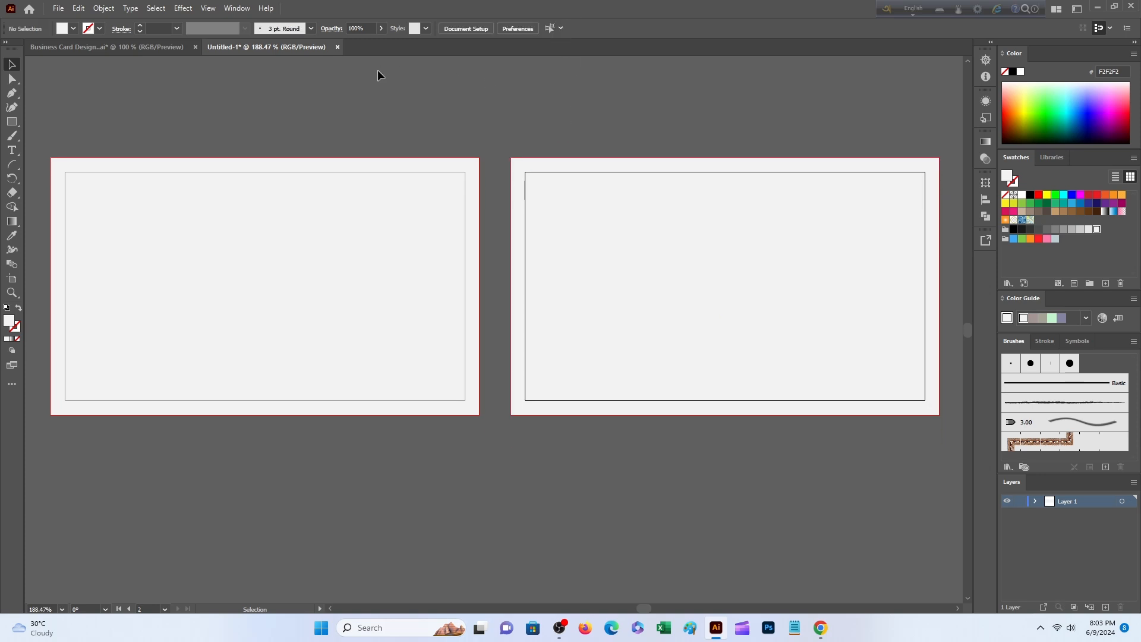
Offset the paths of both background rectangles by -0.25 in with Miter joins.
{"action": "left_click_drag", "start_coordinate": [231, 168], "coordinate": [671, 339]}
{"action": "scroll", "coordinate": [414, 190], "scroll_direction": "up", "scroll_amount": 1}
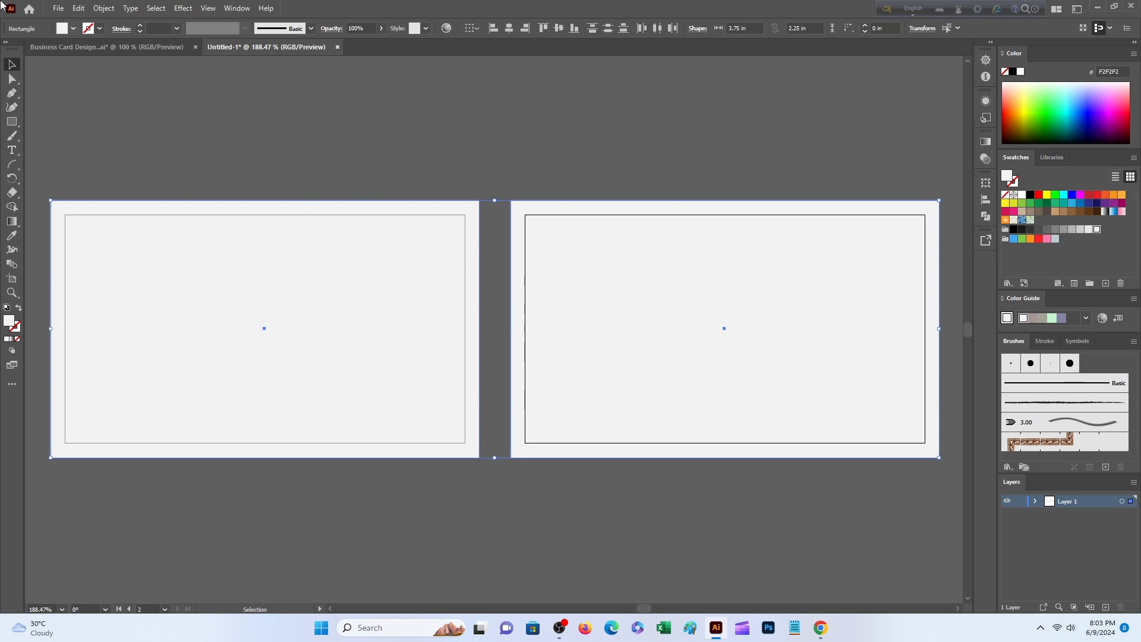
{"action": "left_click", "coordinate": [104, 9]}
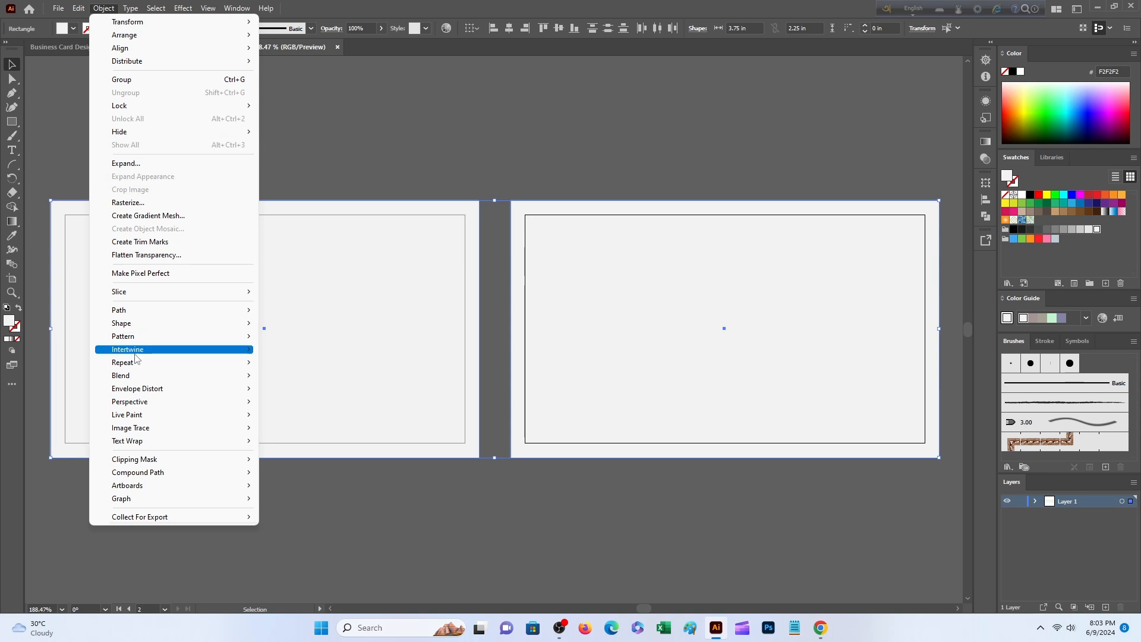
{"action": "mouse_move", "coordinate": [226, 309]}
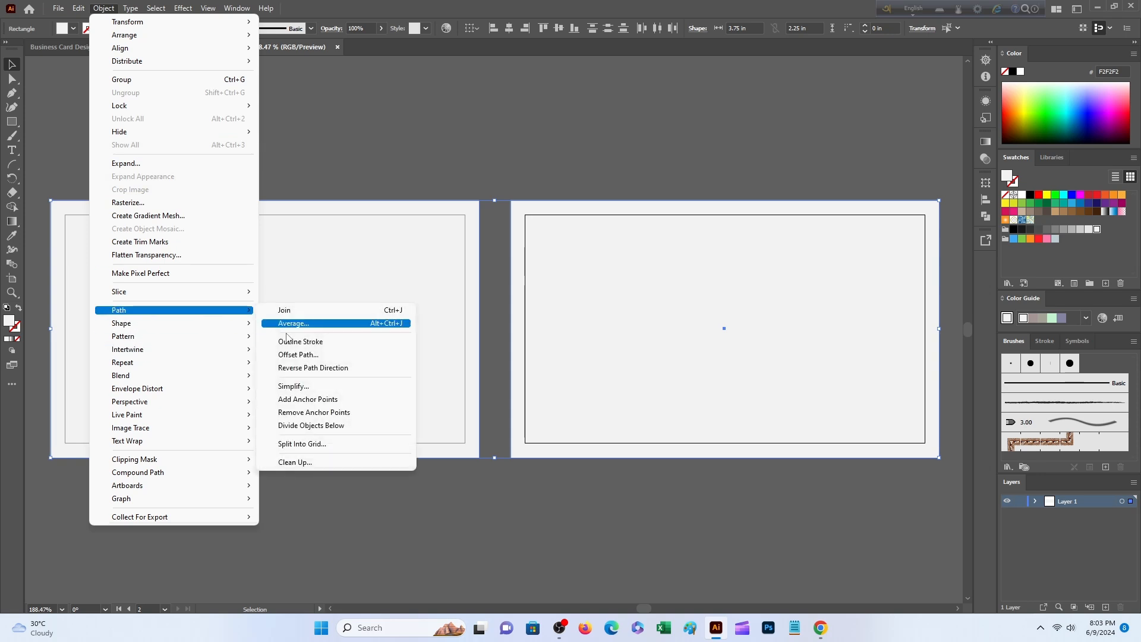
{"action": "left_click", "coordinate": [321, 355]}
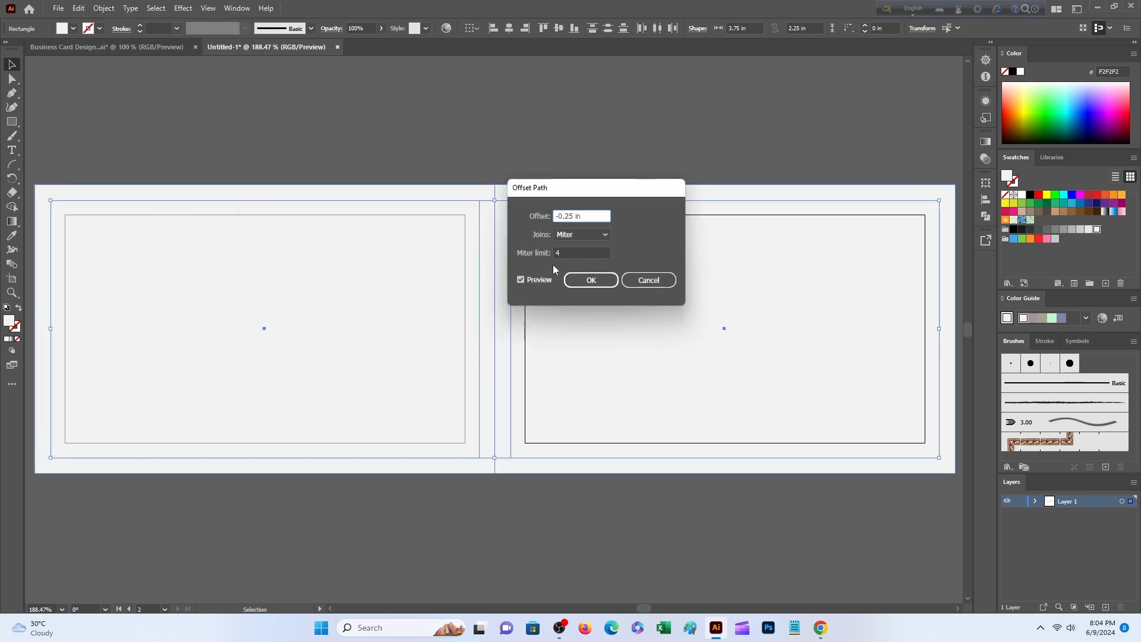
{"action": "left_click", "coordinate": [590, 283]}
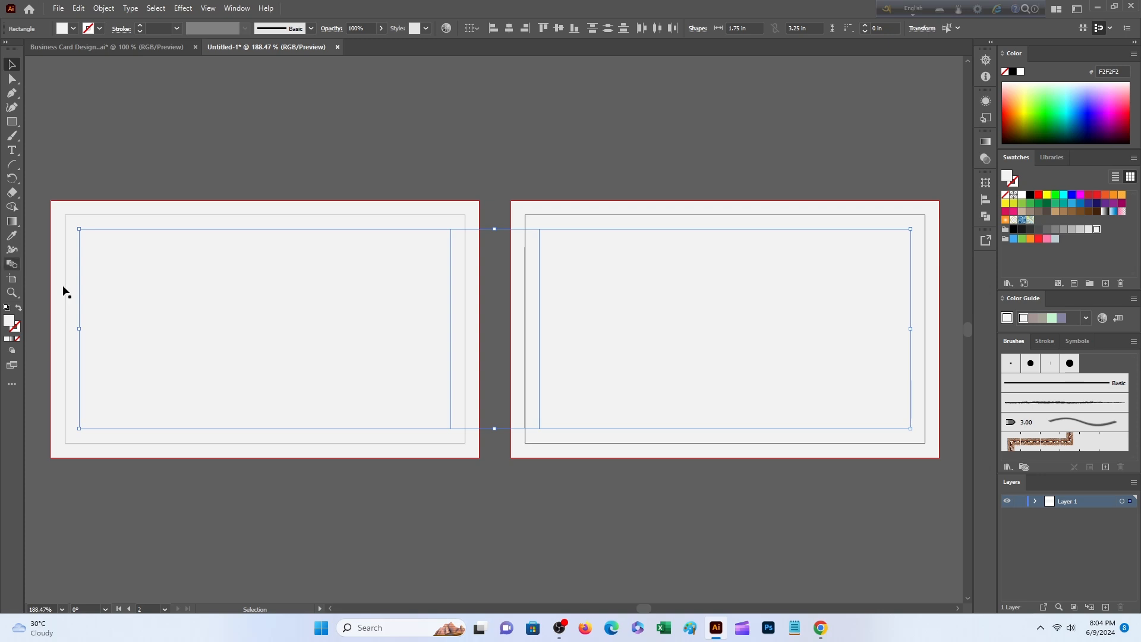
Convert the two inner offset rectangles into guides marking the safe margins.
{"action": "right_click", "coordinate": [541, 402]}
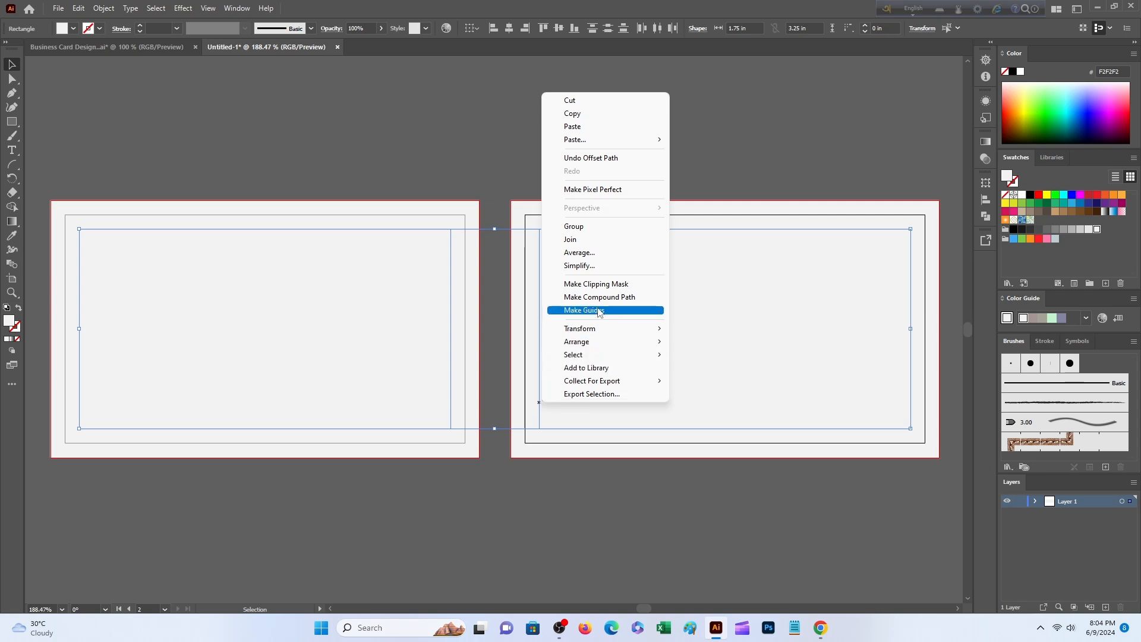
{"action": "left_click", "coordinate": [642, 314]}
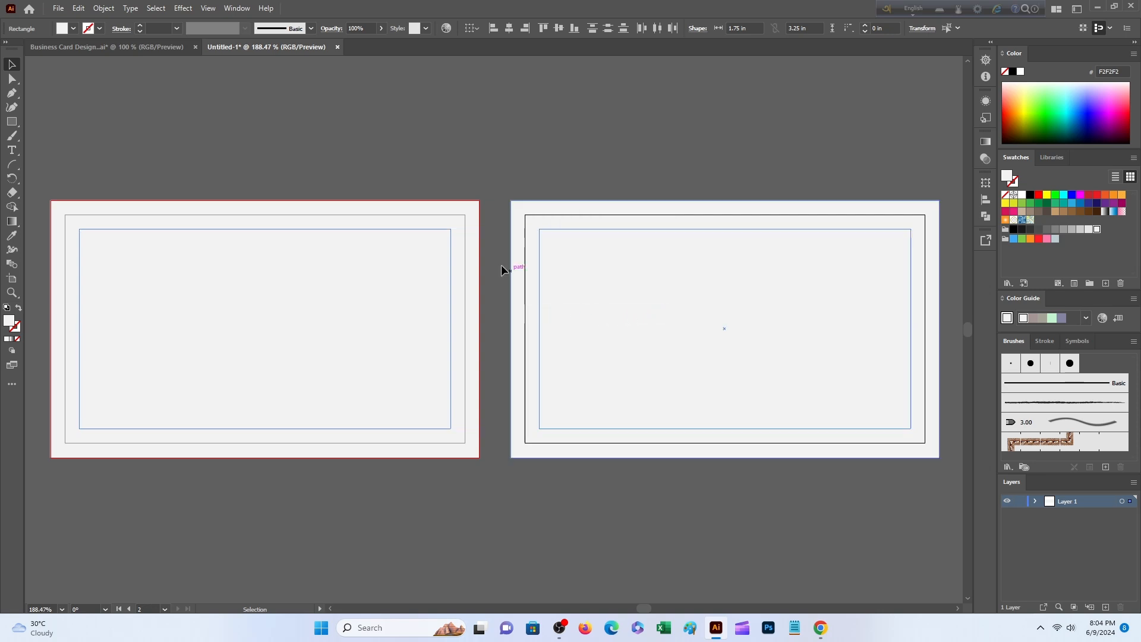
{"action": "right_click", "coordinate": [373, 306]}
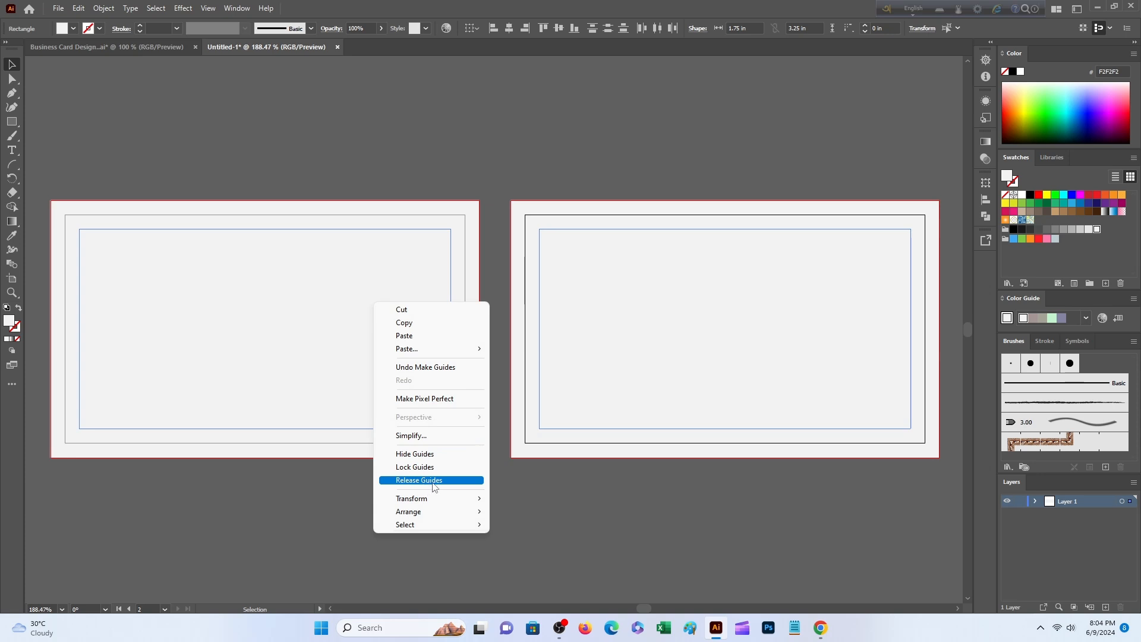
{"action": "left_click", "coordinate": [443, 263]}
{"action": "left_click", "coordinate": [431, 262]}
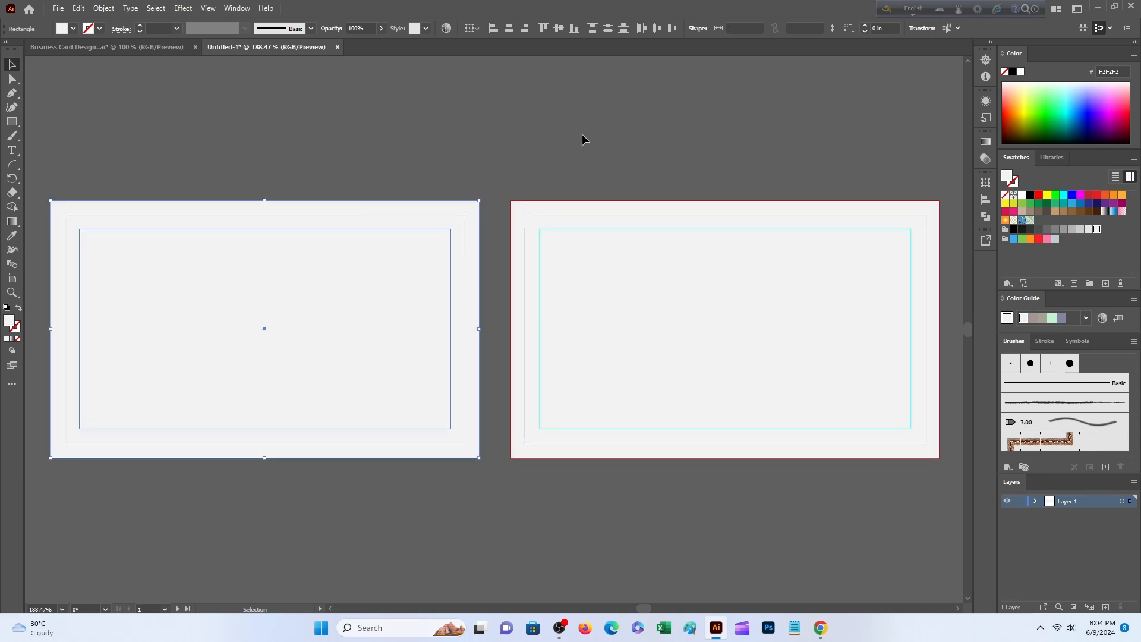
{"action": "left_click", "coordinate": [683, 356]}
Select the backgrounds and guides on both artboards and lock the selection.
{"action": "left_click_drag", "start_coordinate": [324, 152], "coordinate": [641, 347]}
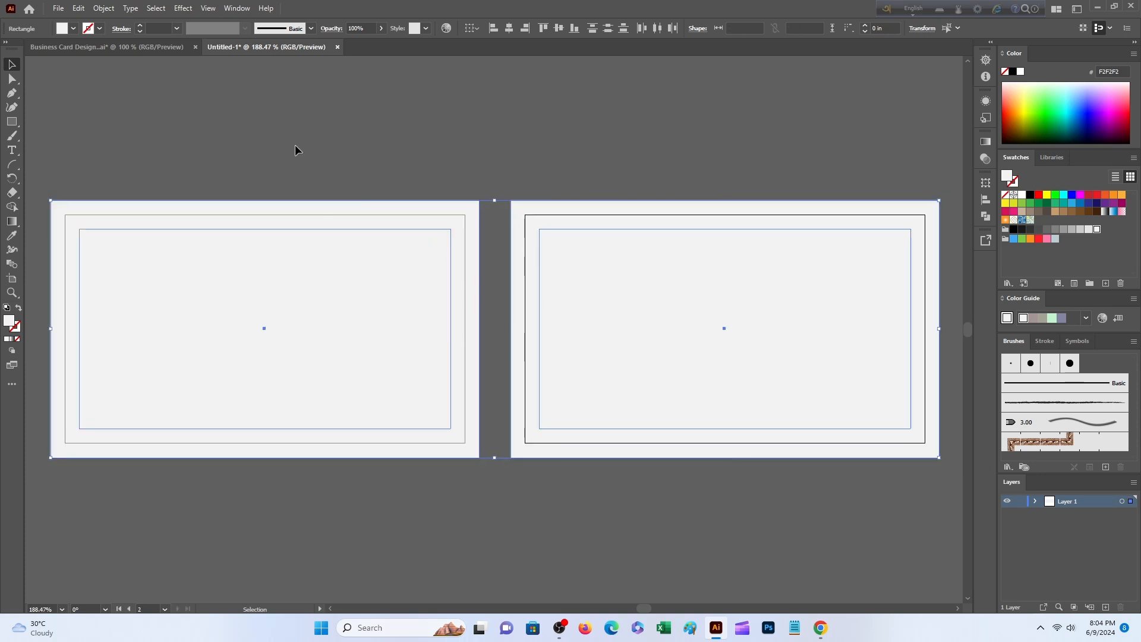
{"action": "left_click", "coordinate": [110, 12]}
{"action": "mouse_move", "coordinate": [232, 106]}
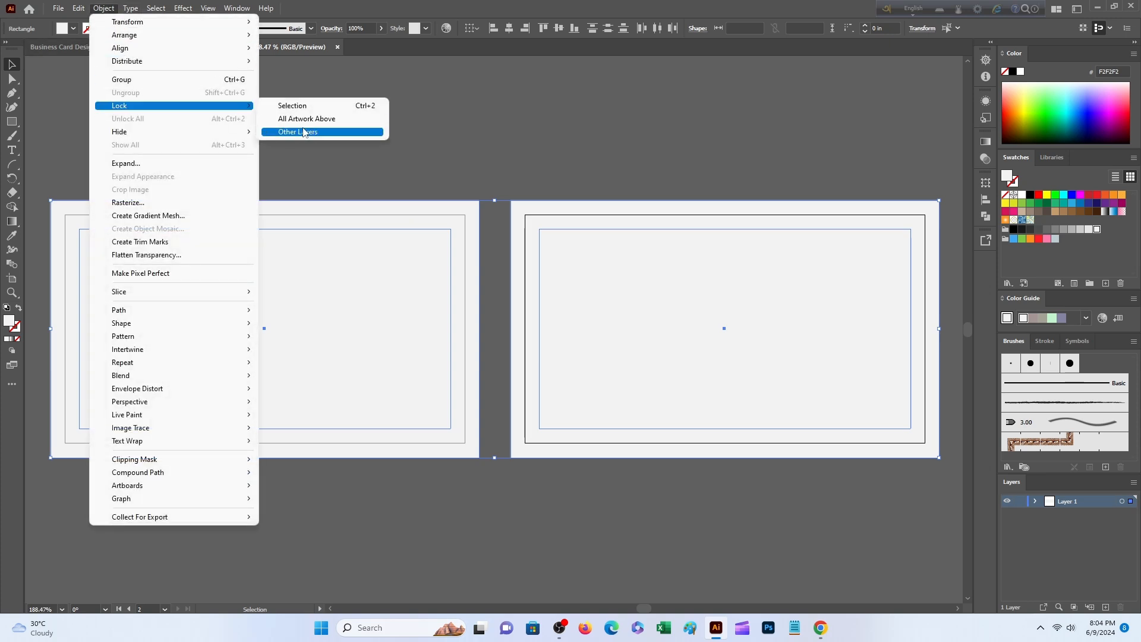
{"action": "left_click", "coordinate": [324, 106]}
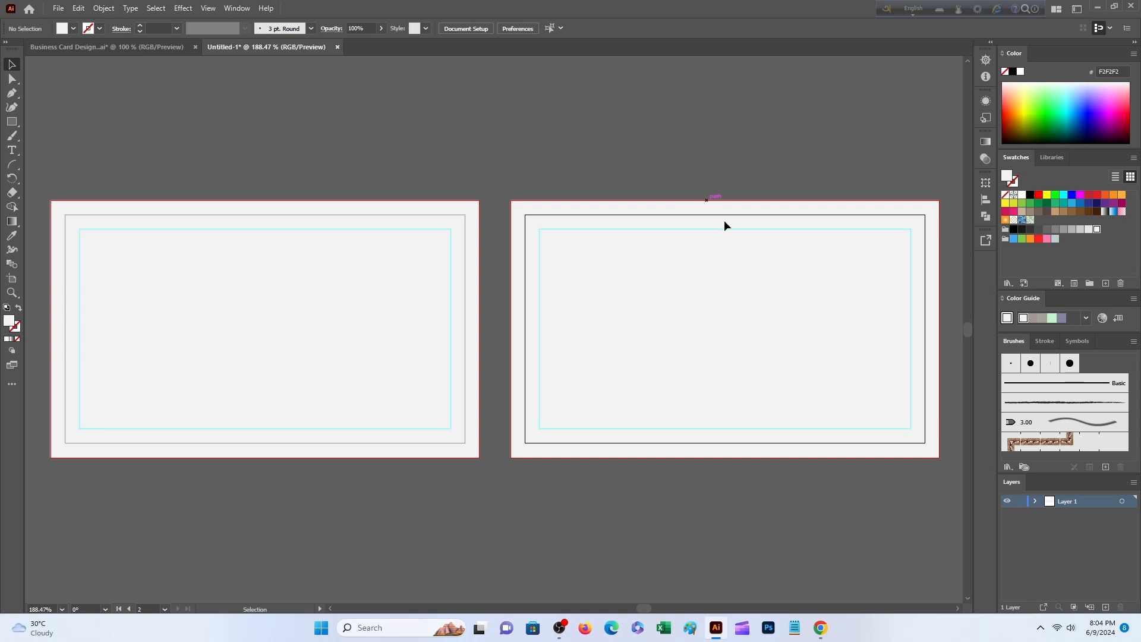
{"action": "left_click_drag", "start_coordinate": [727, 231], "coordinate": [525, 393]}
{"action": "left_click_drag", "start_coordinate": [612, 278], "coordinate": [590, 430]}
{"action": "left_click_drag", "start_coordinate": [426, 228], "coordinate": [716, 410]}
{"action": "scroll", "coordinate": [585, 512], "scroll_direction": "down", "scroll_amount": 1}
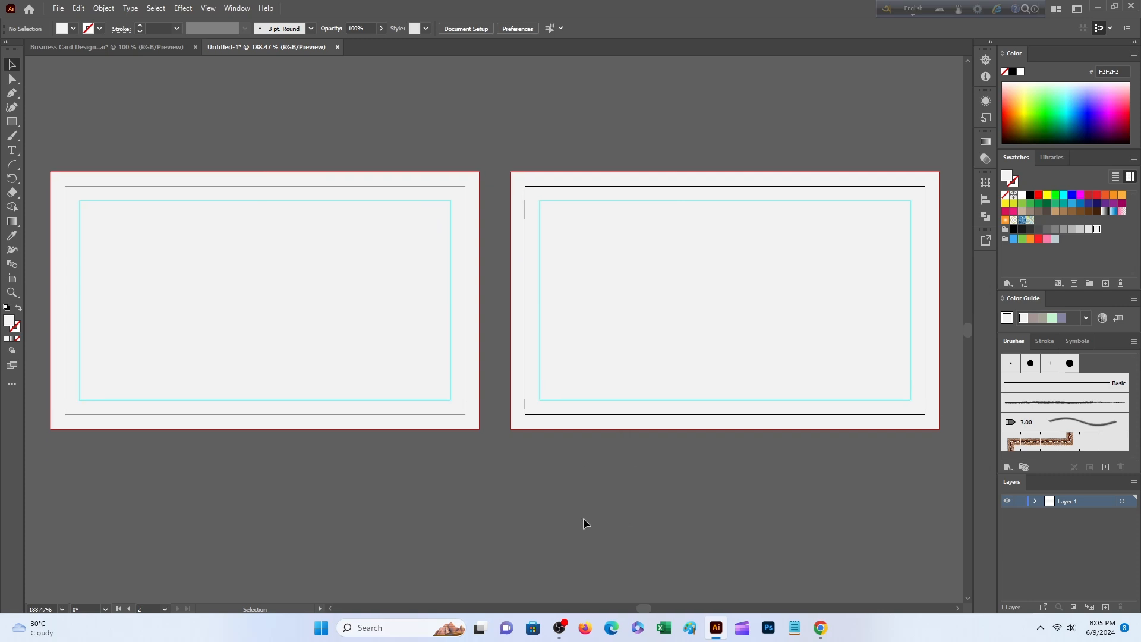
Open the Business-Card-Mockup-4-01-01 image from the Business Card folder.
{"action": "left_click", "coordinate": [87, 48]}
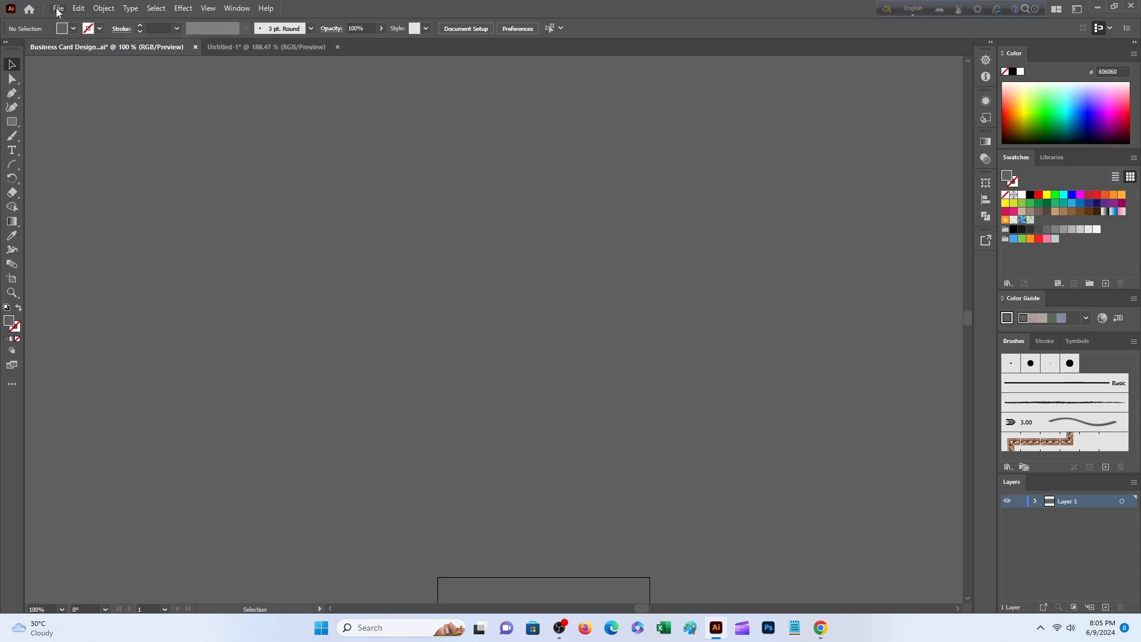
{"action": "left_click", "coordinate": [58, 11]}
{"action": "left_click", "coordinate": [85, 47]}
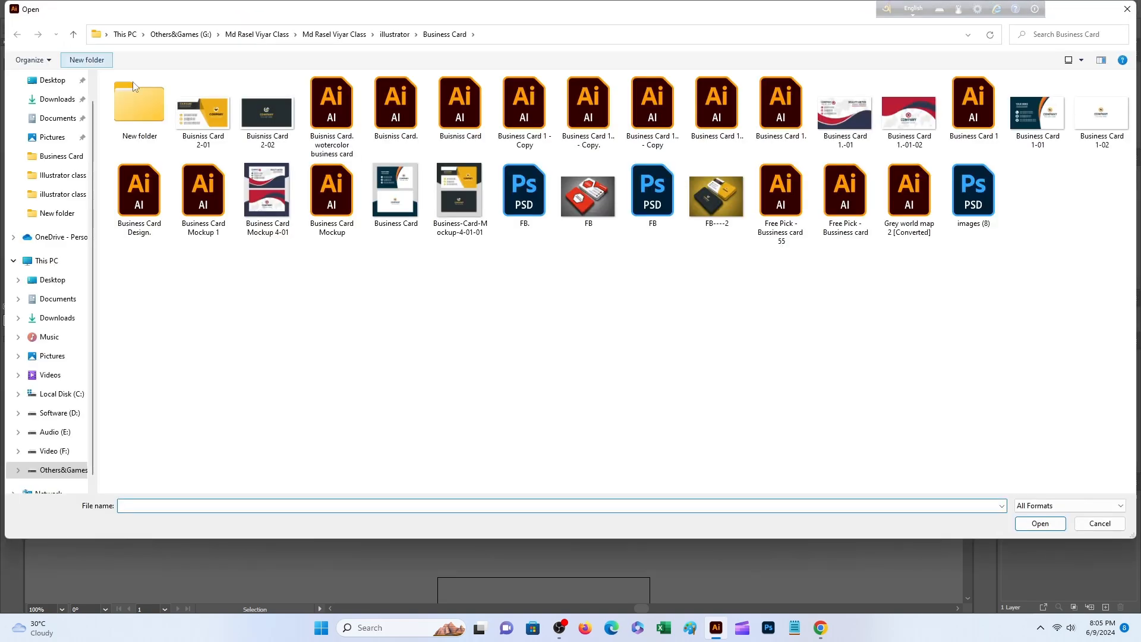
{"action": "left_click", "coordinate": [460, 196]}
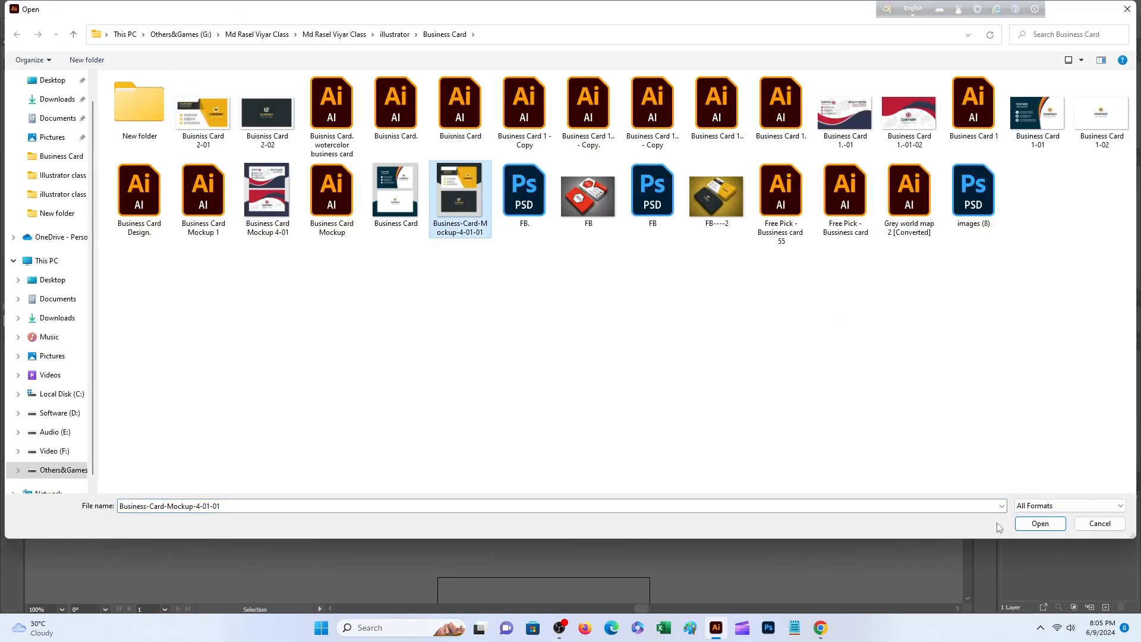
{"action": "left_click", "coordinate": [1037, 524]}
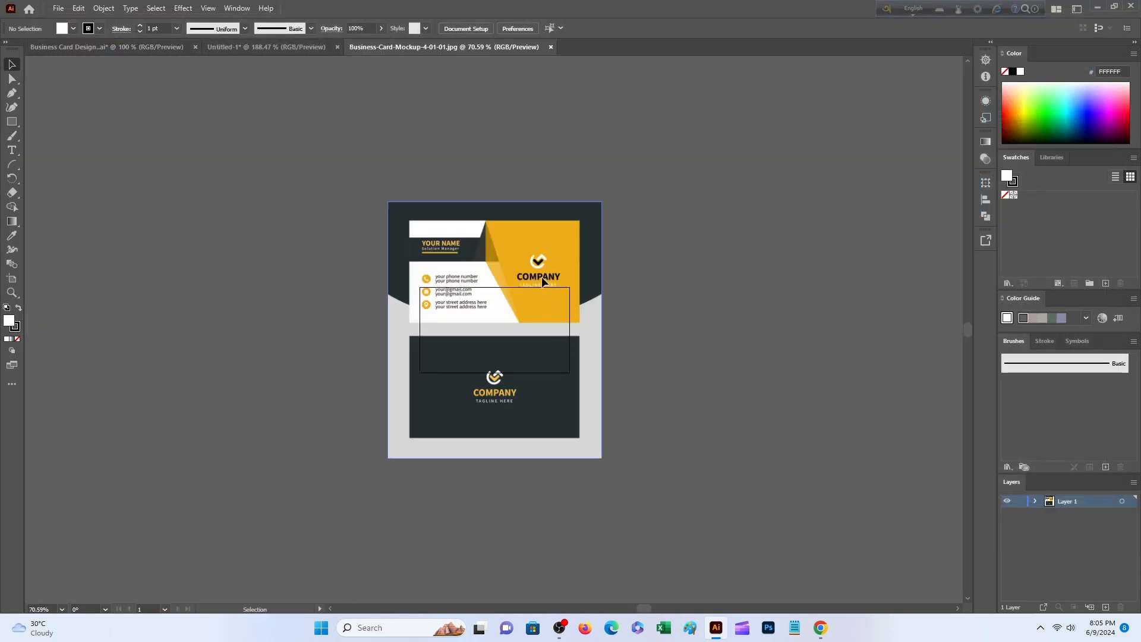
Move the business card mockup image from its own document into the Untitled-1 document.
{"action": "mouse_move", "coordinate": [541, 276]}
{"action": "left_mouse_down"}
{"action": "mouse_move", "coordinate": [361, 272]}
{"action": "mouse_move", "coordinate": [542, 293]}
{"action": "left_mouse_up"}
{"action": "left_click_drag", "start_coordinate": [486, 262], "coordinate": [318, 237]}
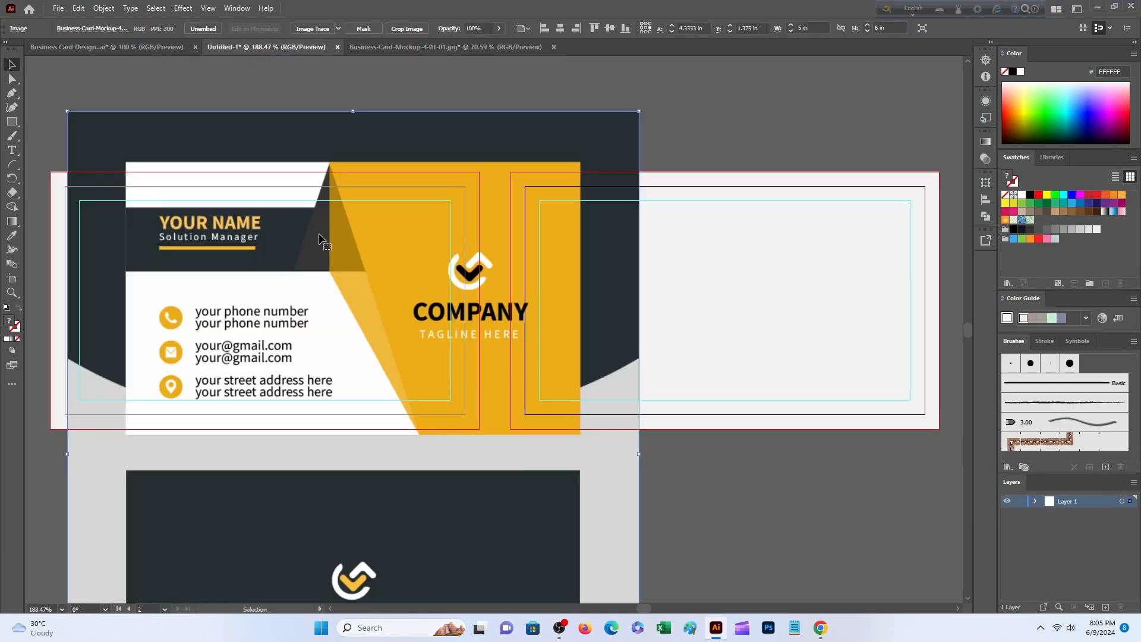
{"action": "left_click_drag", "start_coordinate": [455, 246], "coordinate": [404, 300]}
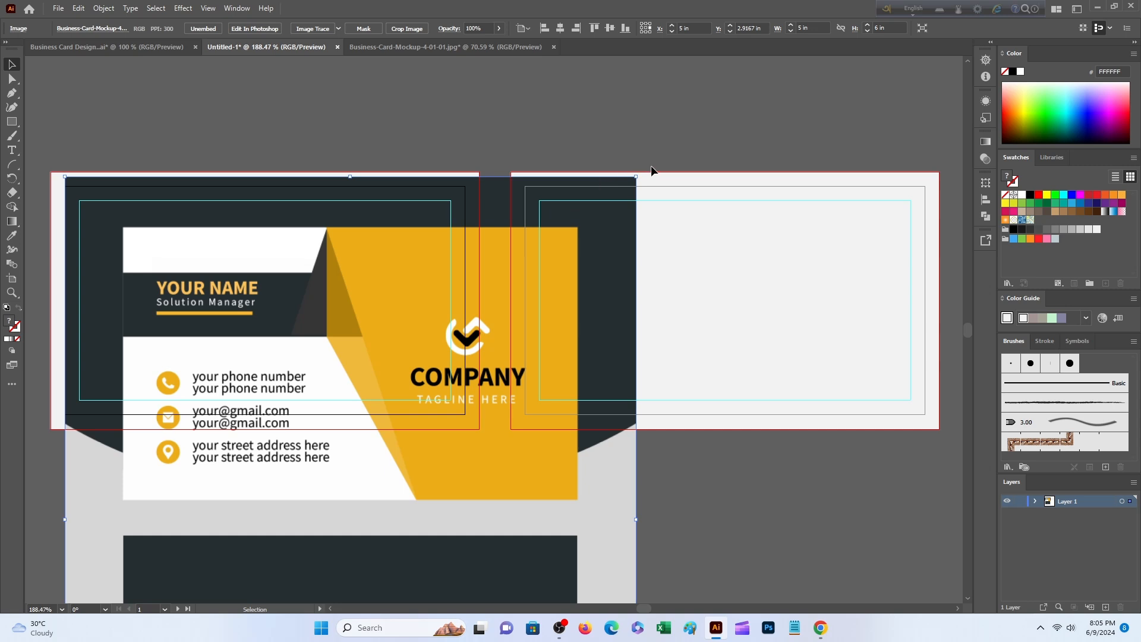
Scale the mockup image down to about 1.81 × 2.17 in and place it beside the first artboard's left bleed edge.
{"action": "left_click_drag", "start_coordinate": [635, 177], "coordinate": [515, 396]}
{"action": "left_click_drag", "start_coordinate": [403, 537], "coordinate": [423, 313]}
{"action": "scroll", "coordinate": [533, 347], "scroll_direction": "left", "scroll_amount": 5}
{"action": "left_click_drag", "start_coordinate": [574, 317], "coordinate": [148, 319]}
{"action": "scroll", "coordinate": [149, 238], "scroll_direction": "down", "scroll_amount": 1}
Switch to Chrome and look over the posted business card mockup photo and its comments on Facebook.
{"action": "left_click", "coordinate": [58, 9]}
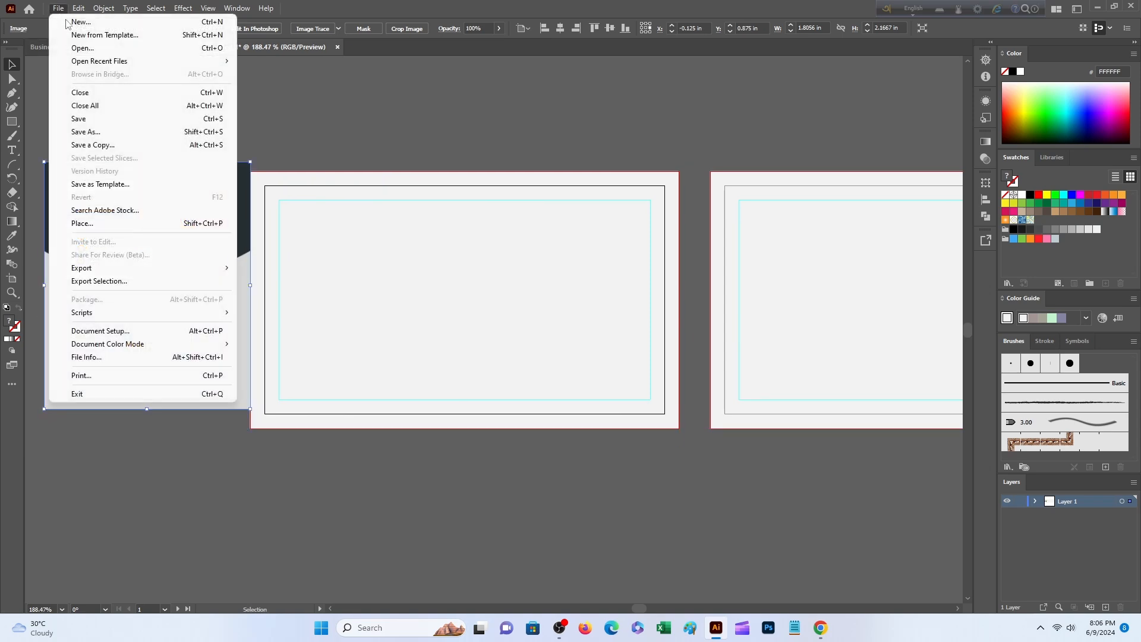
{"action": "left_click", "coordinate": [83, 49]}
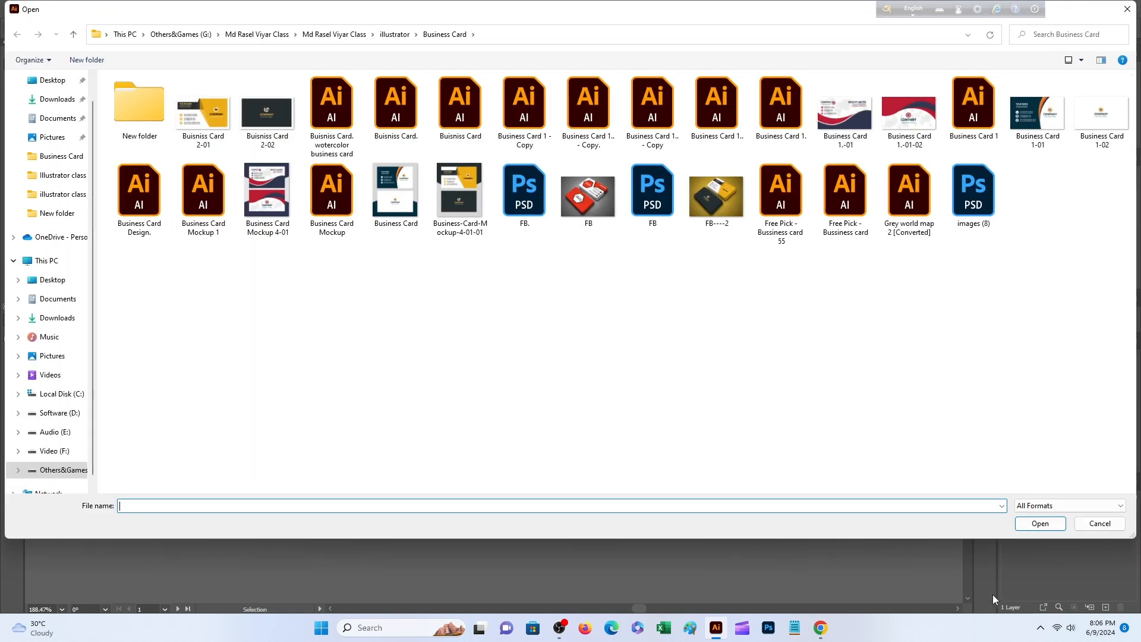
{"action": "left_click", "coordinate": [820, 627]}
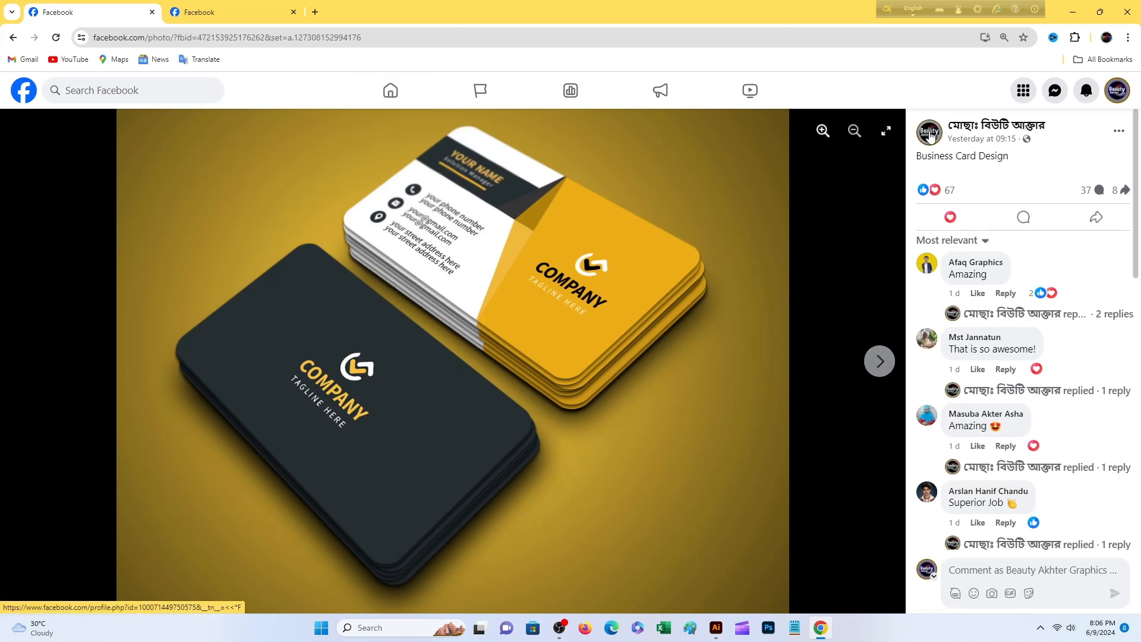
{"action": "mouse_move", "coordinate": [954, 137]}
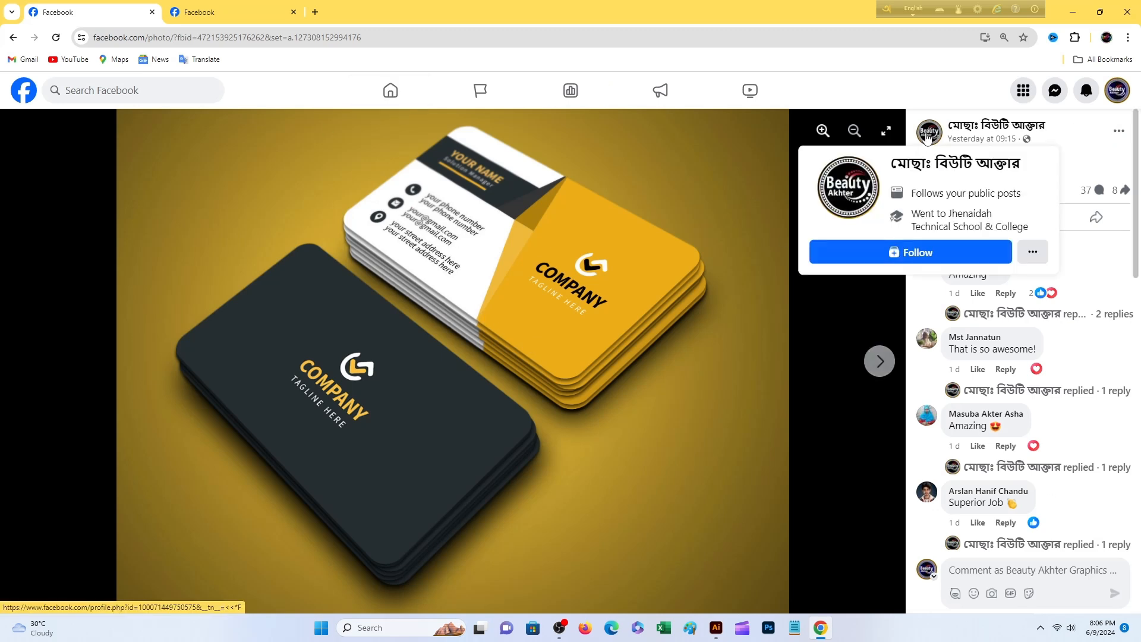
{"action": "left_click", "coordinate": [262, 17]}
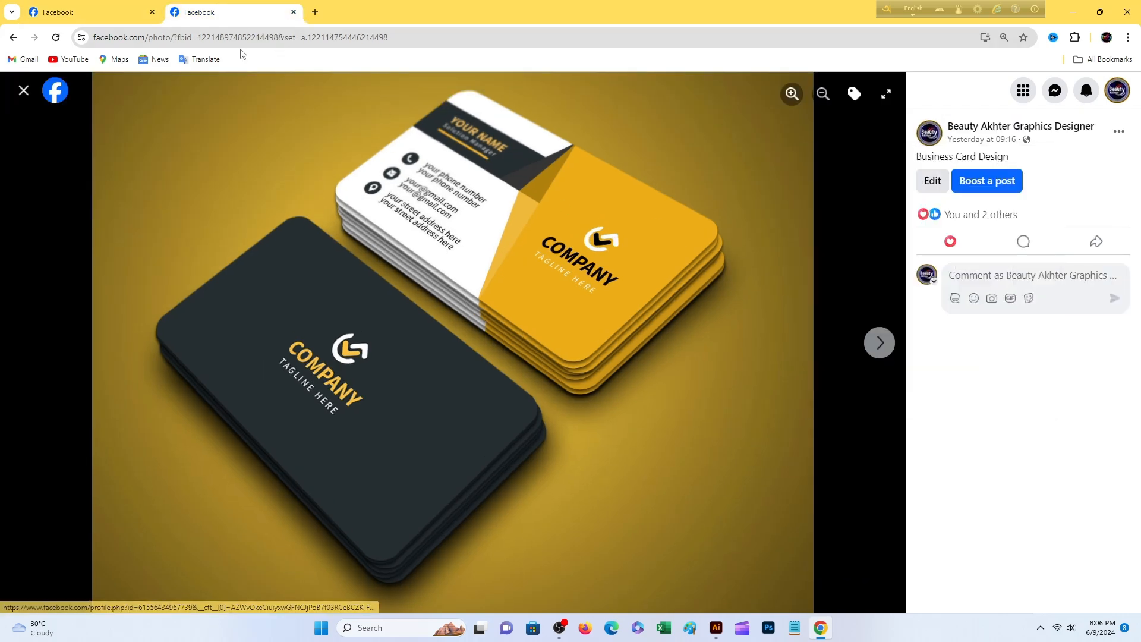
{"action": "left_click", "coordinate": [94, 14]}
{"action": "mouse_move", "coordinate": [929, 132]}
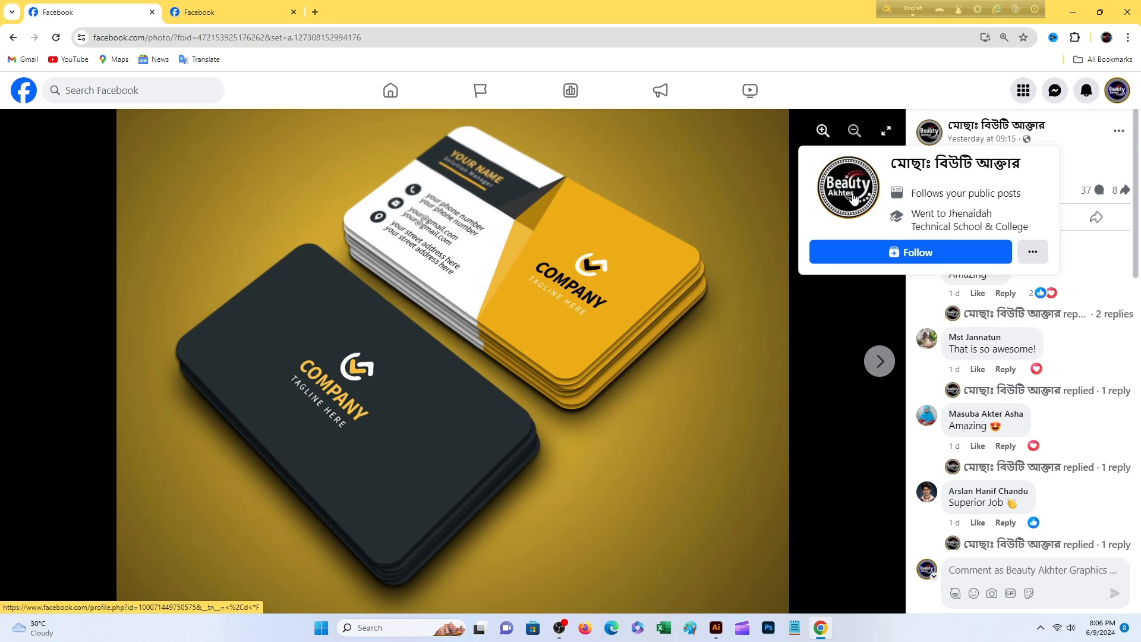
{"action": "scroll", "coordinate": [1019, 318], "scroll_direction": "down", "scroll_amount": 2}
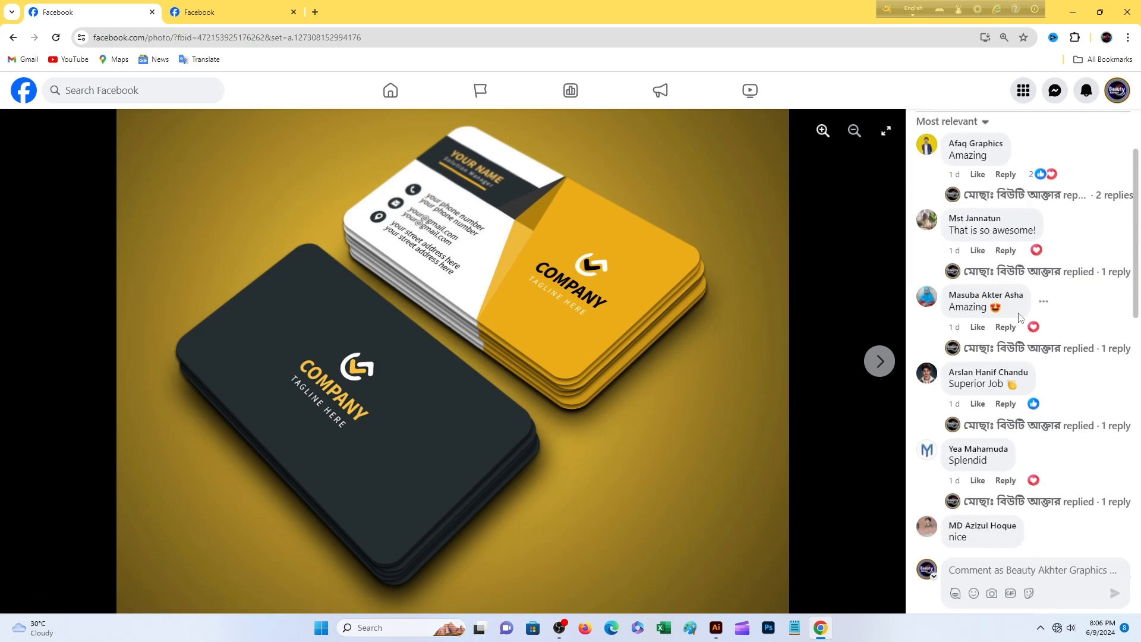
{"action": "scroll", "coordinate": [1020, 318], "scroll_direction": "down", "scroll_amount": 2}
{"action": "scroll", "coordinate": [1020, 319], "scroll_direction": "down", "scroll_amount": 6}
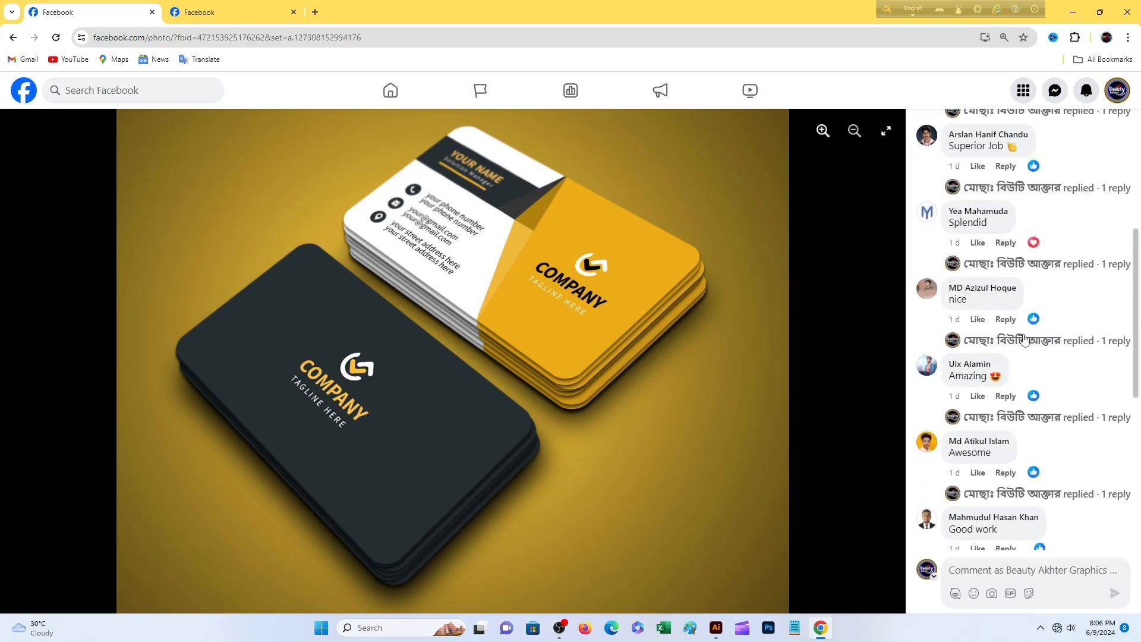
{"action": "scroll", "coordinate": [1099, 361], "scroll_direction": "down", "scroll_amount": 7}
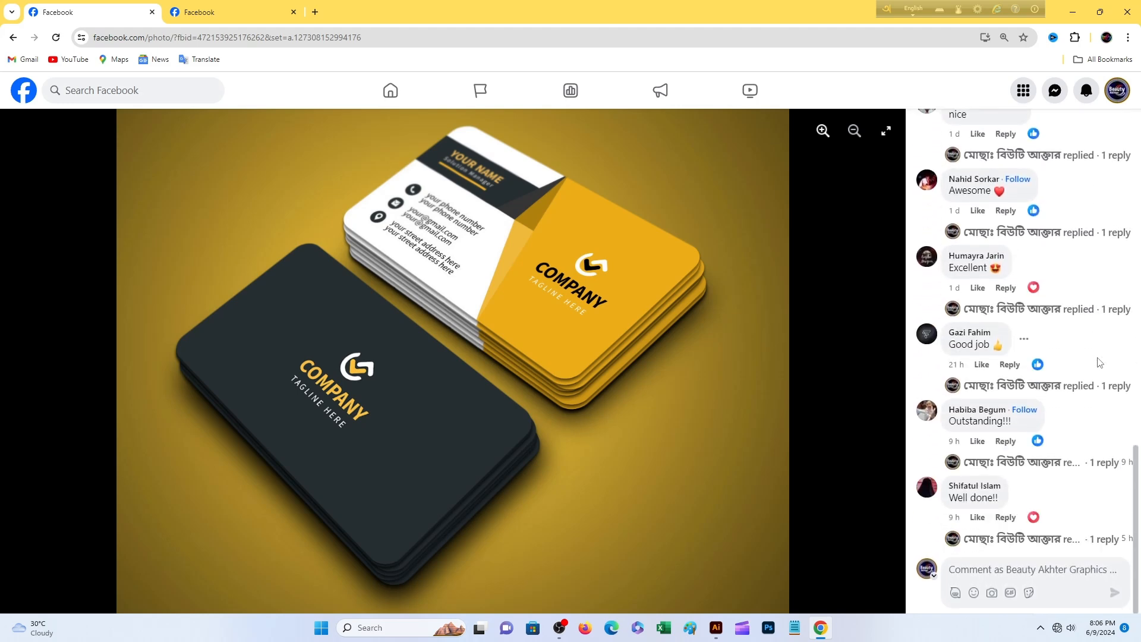
{"action": "scroll", "coordinate": [1099, 362], "scroll_direction": "up", "scroll_amount": 12}
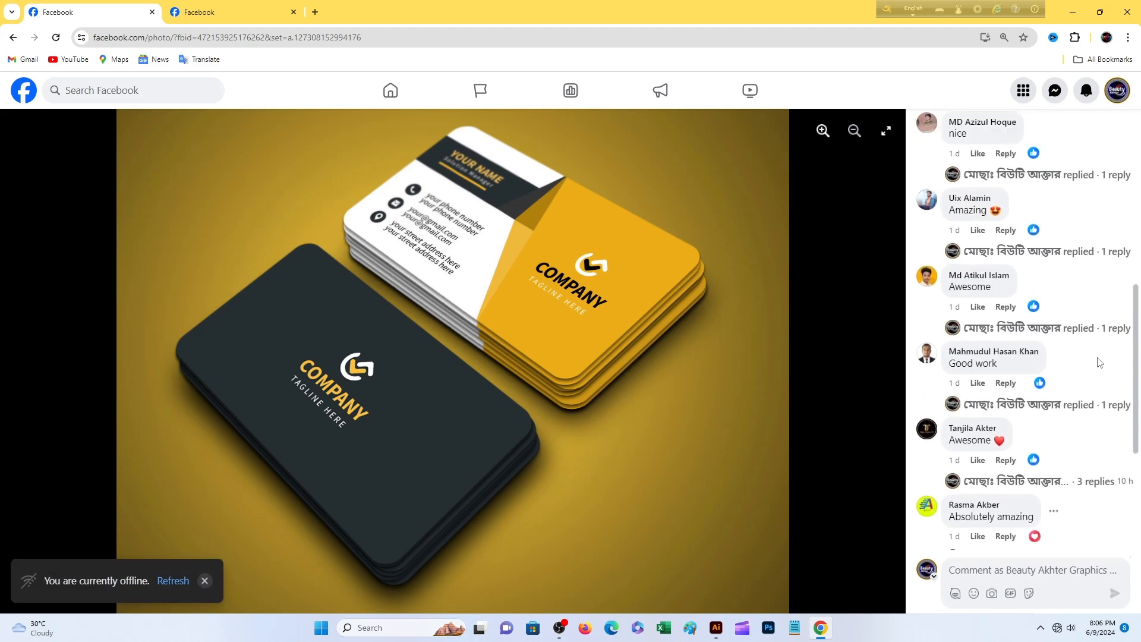
{"action": "scroll", "coordinate": [1099, 362], "scroll_direction": "up", "scroll_amount": 10}
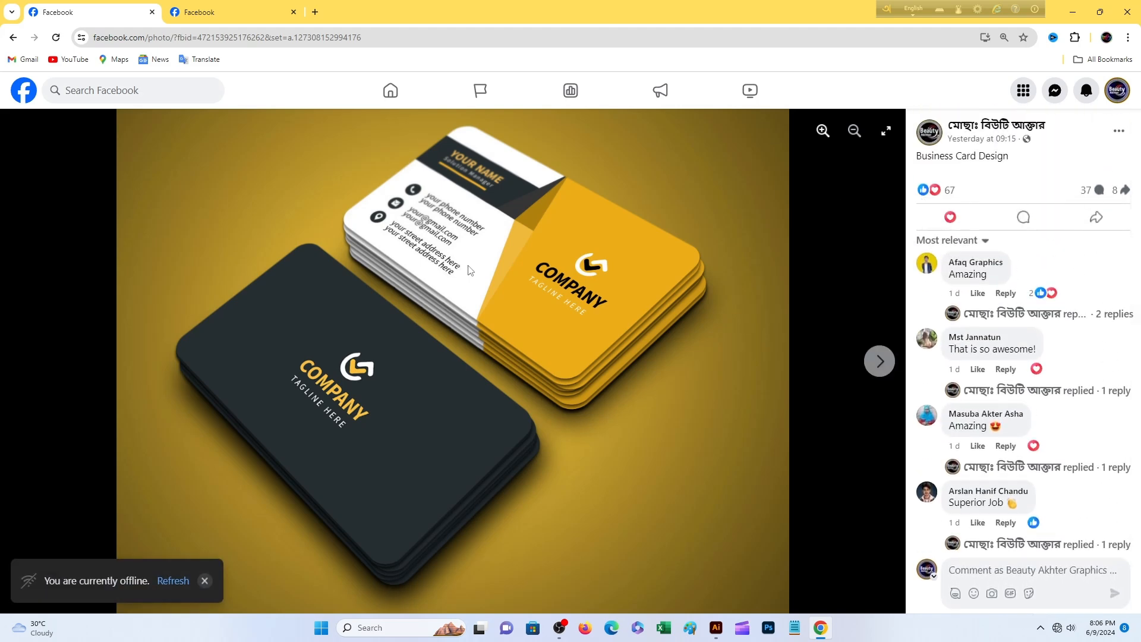
Copy the posted mockup photo in Chrome and paste it into the Untitled-1 document in Illustrator.
{"action": "right_click", "coordinate": [404, 248]}
{"action": "left_click", "coordinate": [452, 291]}
{"action": "left_click", "coordinate": [716, 628]}
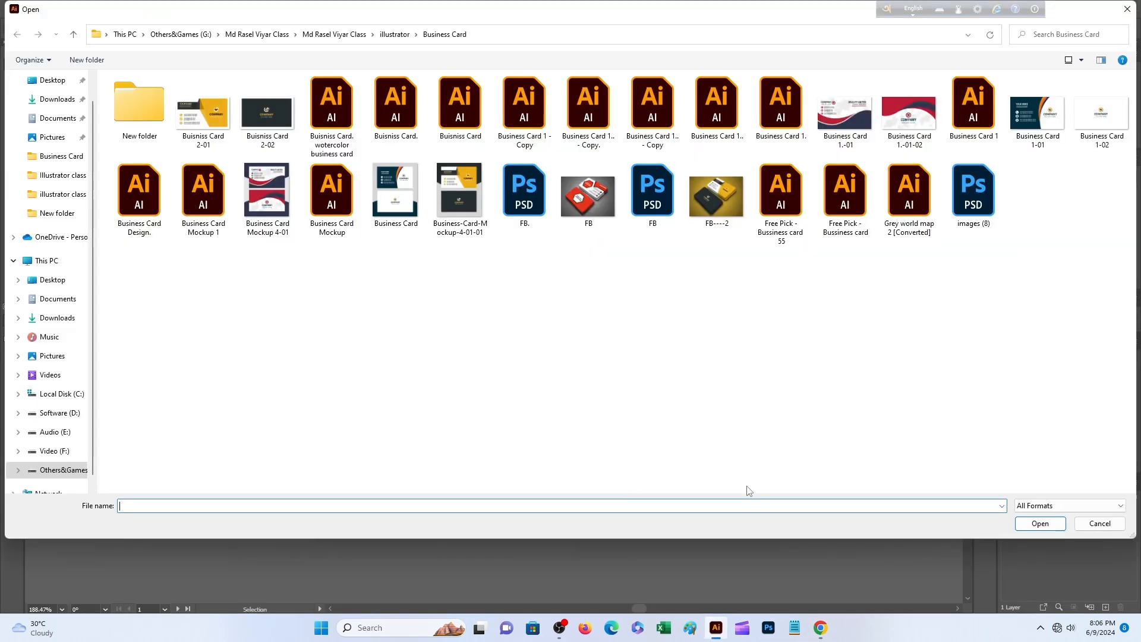
{"action": "left_click", "coordinate": [1098, 523]}
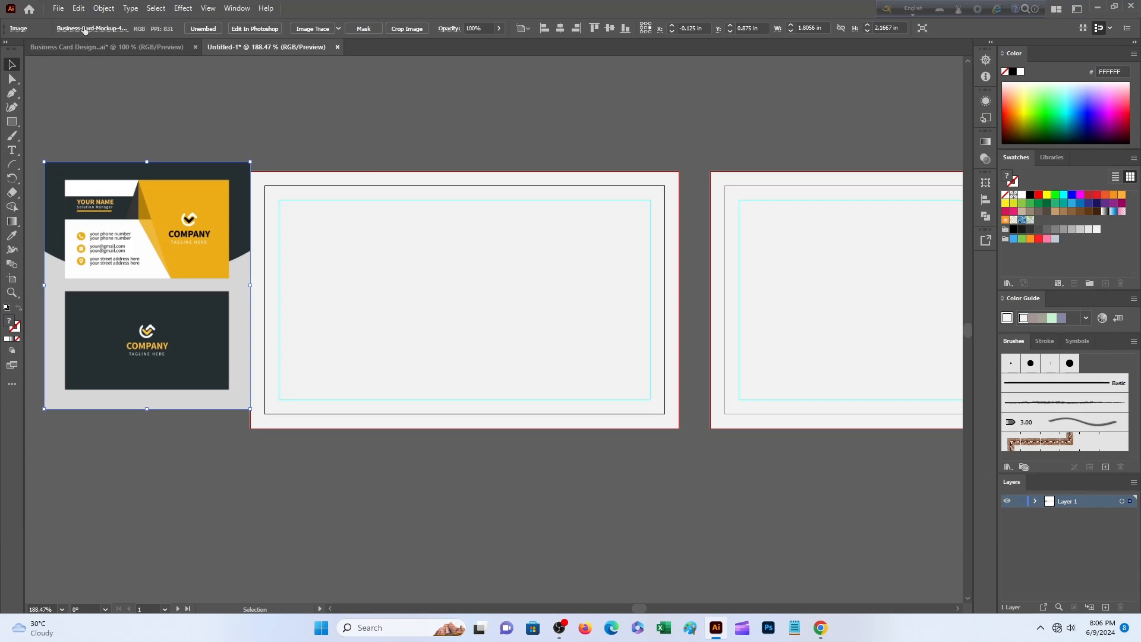
{"action": "left_click", "coordinate": [79, 9]}
{"action": "left_click", "coordinate": [95, 75]}
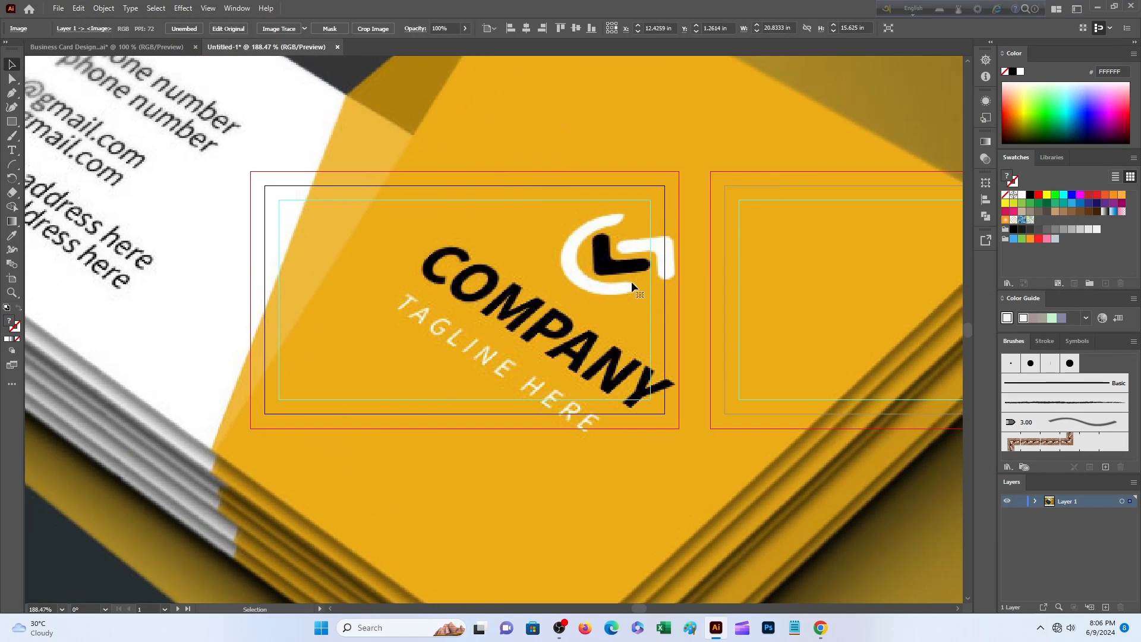
Scale the pasted photo down to about 2.53 × 1.90 in and place it beside the flat mockup image, away from the artboards.
{"action": "left_click_drag", "start_coordinate": [631, 280], "coordinate": [324, 493]}
{"action": "left_click_drag", "start_coordinate": [890, 162], "coordinate": [556, 482]}
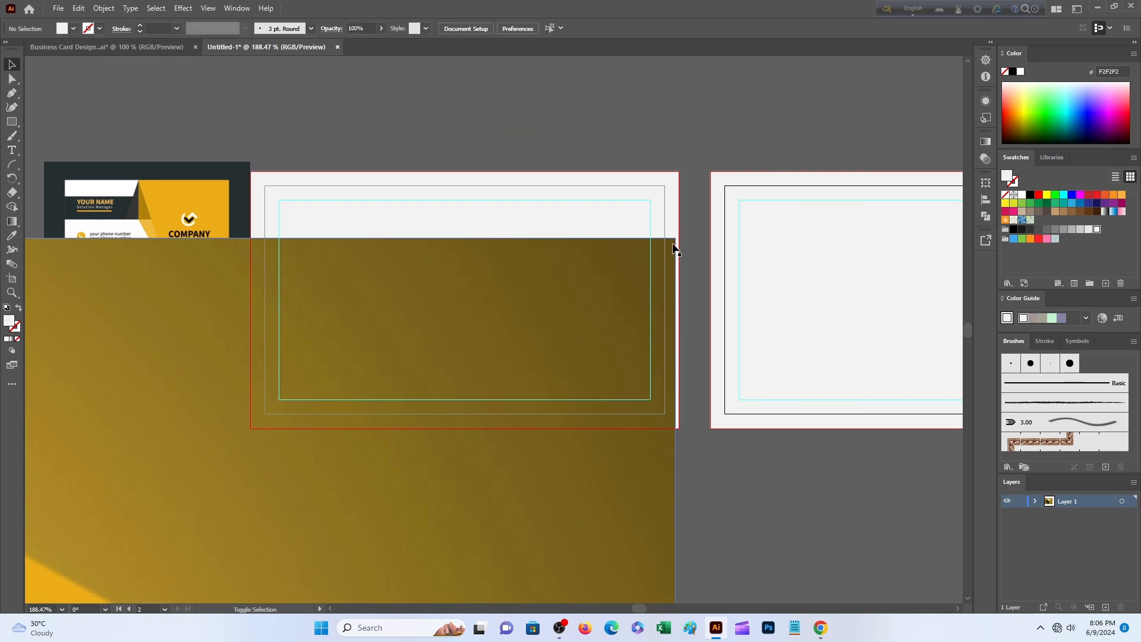
{"action": "left_click_drag", "start_coordinate": [672, 241], "coordinate": [495, 305]}
{"action": "left_click_drag", "start_coordinate": [366, 412], "coordinate": [312, 309]}
{"action": "mouse_move", "coordinate": [279, 270]}
{"action": "left_mouse_down"}
{"action": "mouse_move", "coordinate": [308, 270]}
{"action": "mouse_move", "coordinate": [289, 274]}
{"action": "left_mouse_up"}
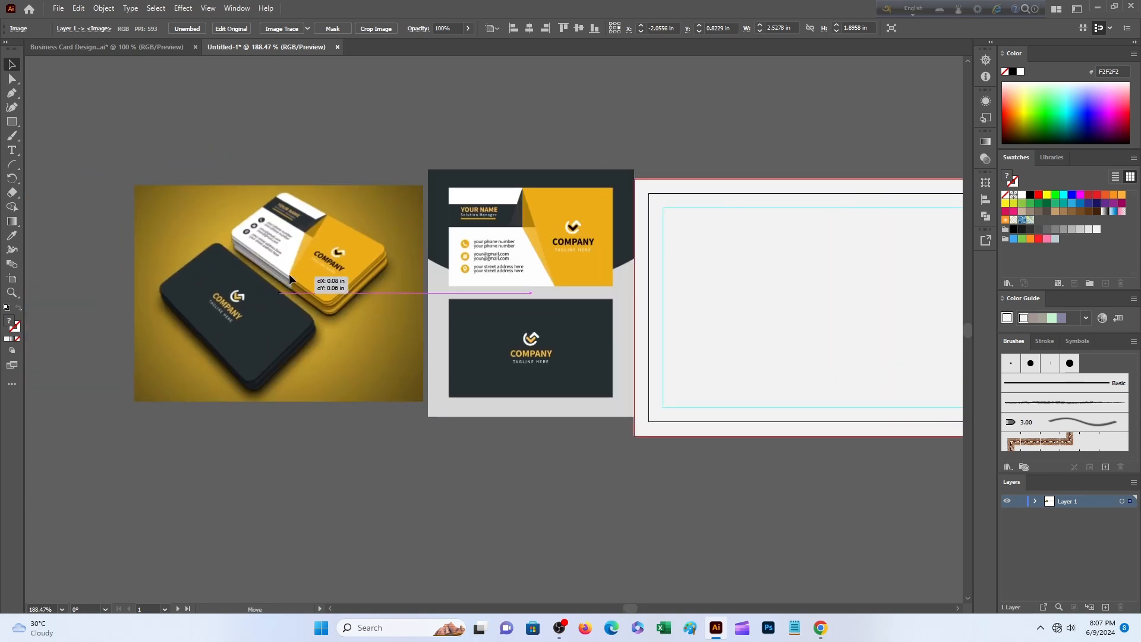
Enlarge the photo to about 3.01 × 2.26 in and shift it clear of the flat mockup image.
{"action": "left_click_drag", "start_coordinate": [420, 184], "coordinate": [441, 174]}
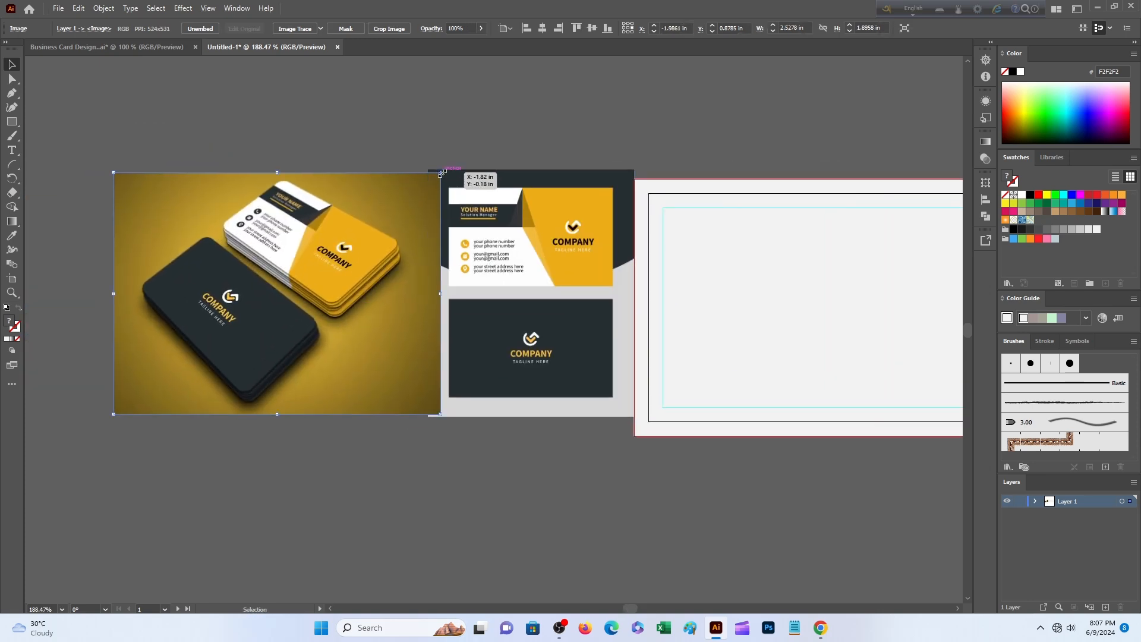
{"action": "key", "text": "ctrl+z"}
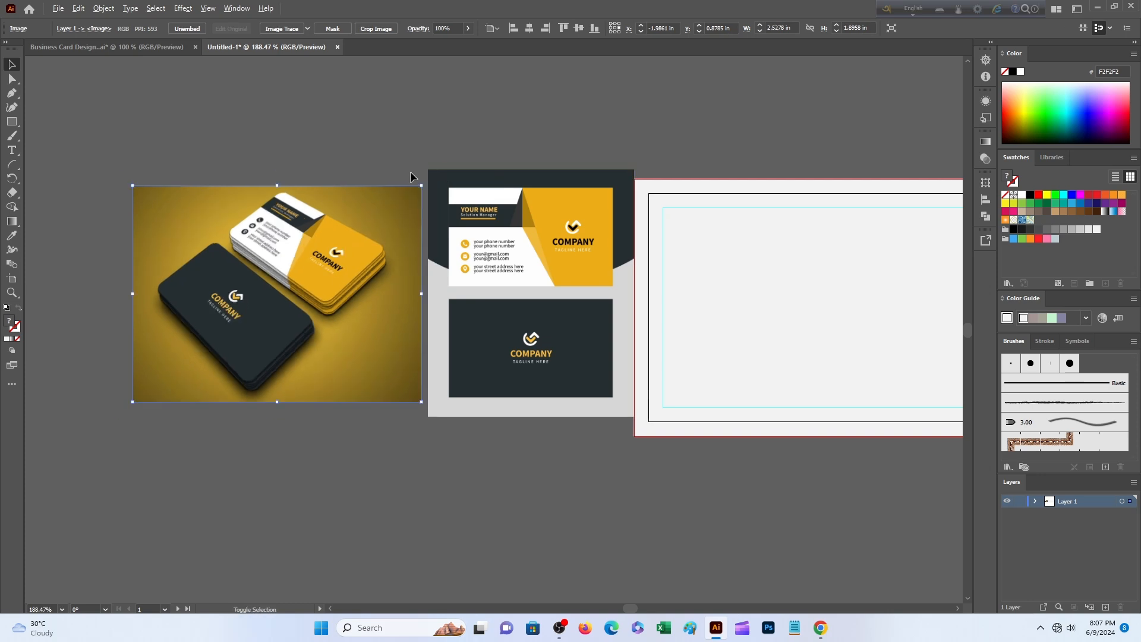
{"action": "left_click_drag", "start_coordinate": [423, 186], "coordinate": [448, 166]}
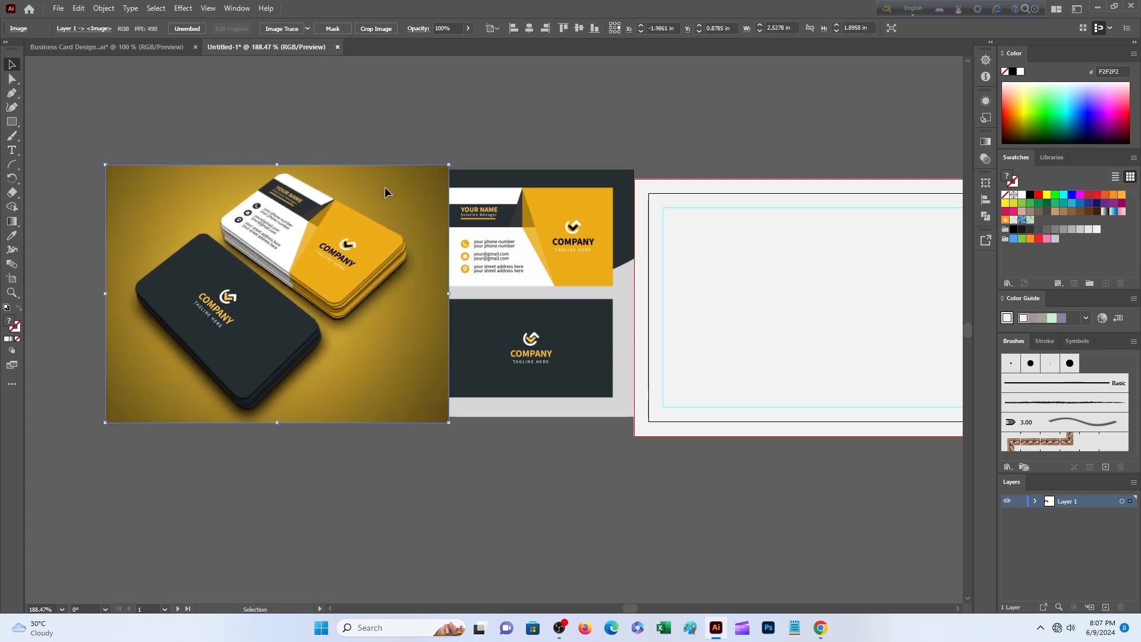
{"action": "left_click_drag", "start_coordinate": [384, 186], "coordinate": [365, 185]}
Bring the flat mockup image to the front and arrange both reference images side by side next to the first artboard.
{"action": "right_click", "coordinate": [447, 197]}
{"action": "mouse_move", "coordinate": [552, 359]}
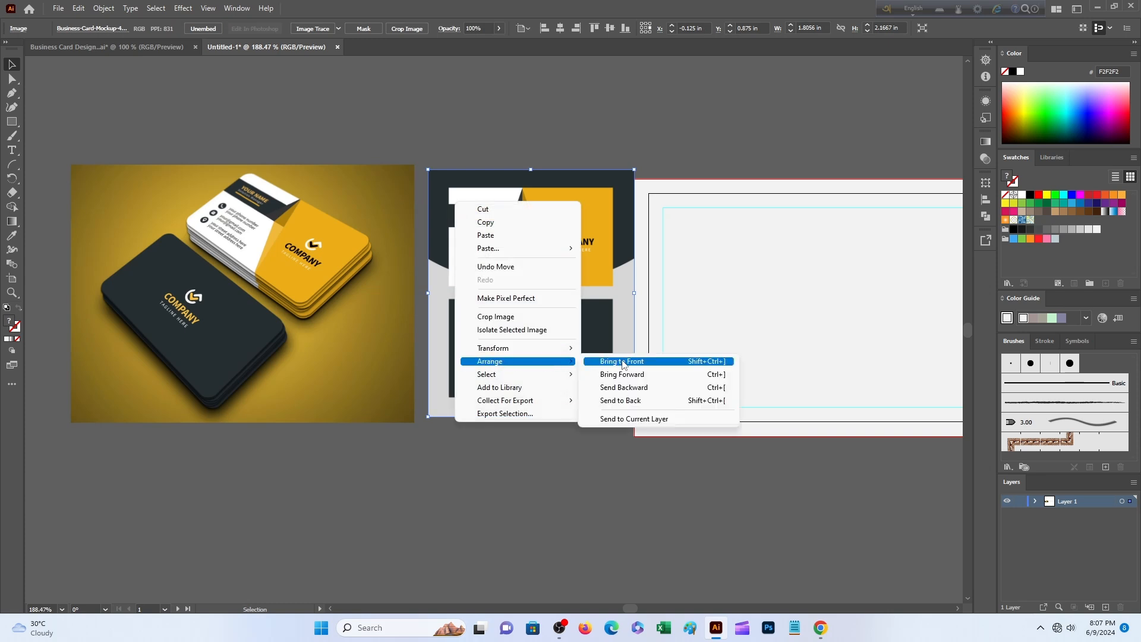
{"action": "left_click", "coordinate": [621, 361]}
{"action": "left_click_drag", "start_coordinate": [560, 319], "coordinate": [490, 302]}
{"action": "left_click_drag", "start_coordinate": [321, 258], "coordinate": [369, 258]}
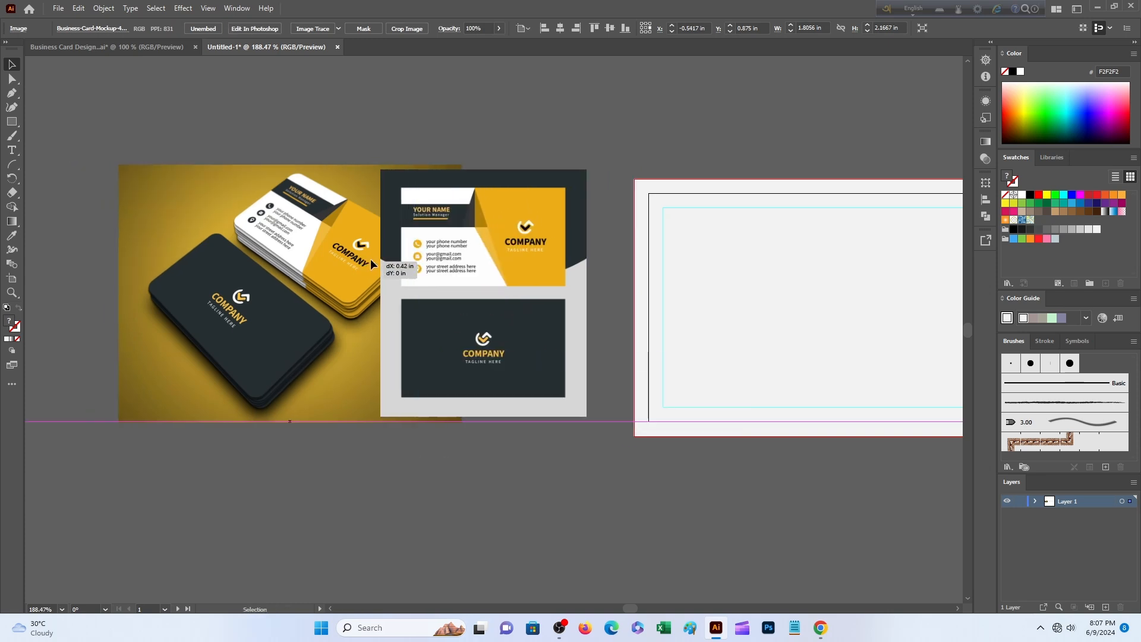
{"action": "left_click_drag", "start_coordinate": [528, 284], "coordinate": [572, 294]}
{"action": "left_click_drag", "start_coordinate": [320, 293], "coordinate": [313, 306]}
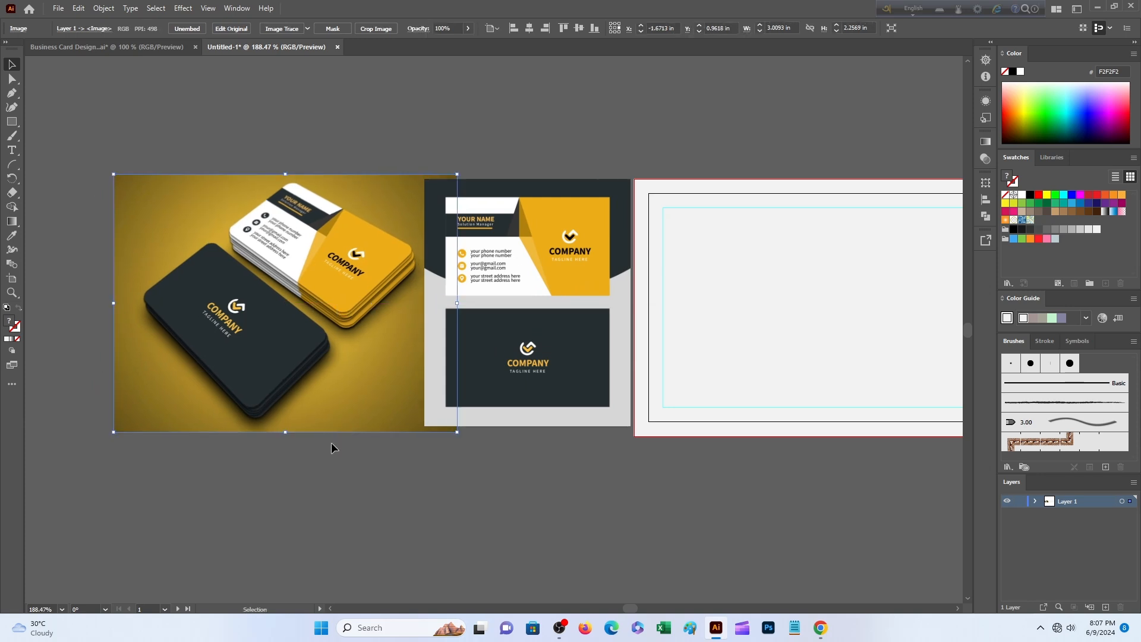
Bring the logo and contact text artwork from the Business Card Design document into Untitled-1 and place it below the reference images.
{"action": "key", "text": "ctrl+Tab"}
{"action": "left_click", "coordinate": [397, 419]}
{"action": "left_click_drag", "start_coordinate": [376, 383], "coordinate": [300, 523]}
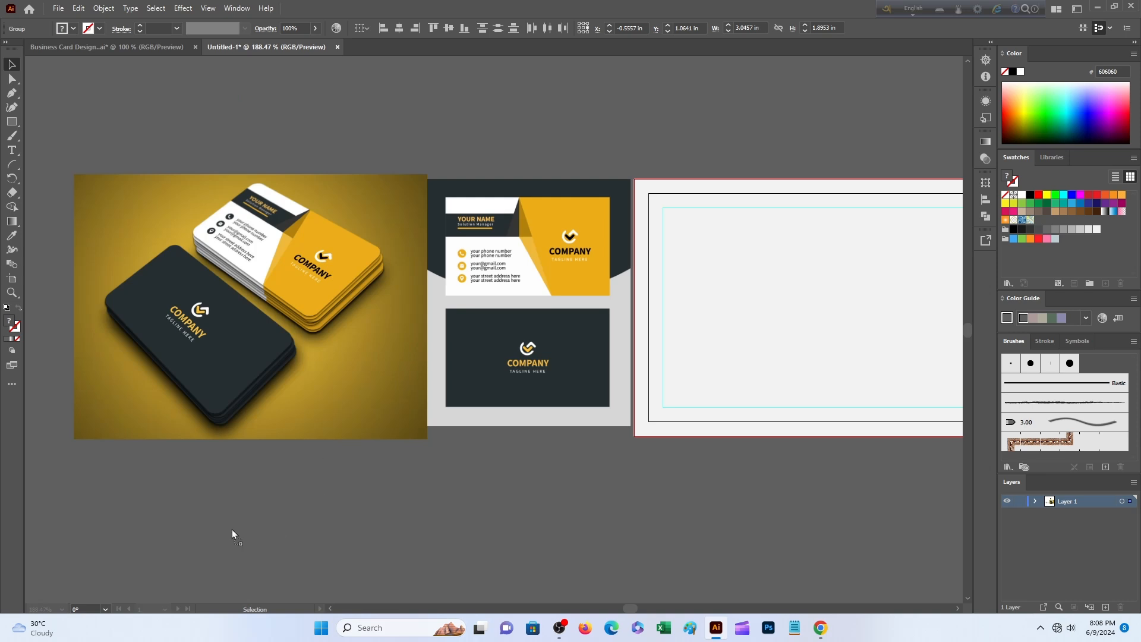
{"action": "left_click_drag", "start_coordinate": [231, 534], "coordinate": [237, 532]}
{"action": "scroll", "coordinate": [393, 526], "scroll_direction": "down", "scroll_amount": 3}
{"action": "left_click_drag", "start_coordinate": [242, 418], "coordinate": [372, 410]}
{"action": "left_click_drag", "start_coordinate": [723, 440], "coordinate": [353, 473]}
{"action": "scroll", "coordinate": [514, 440], "scroll_direction": "up", "scroll_amount": 2}
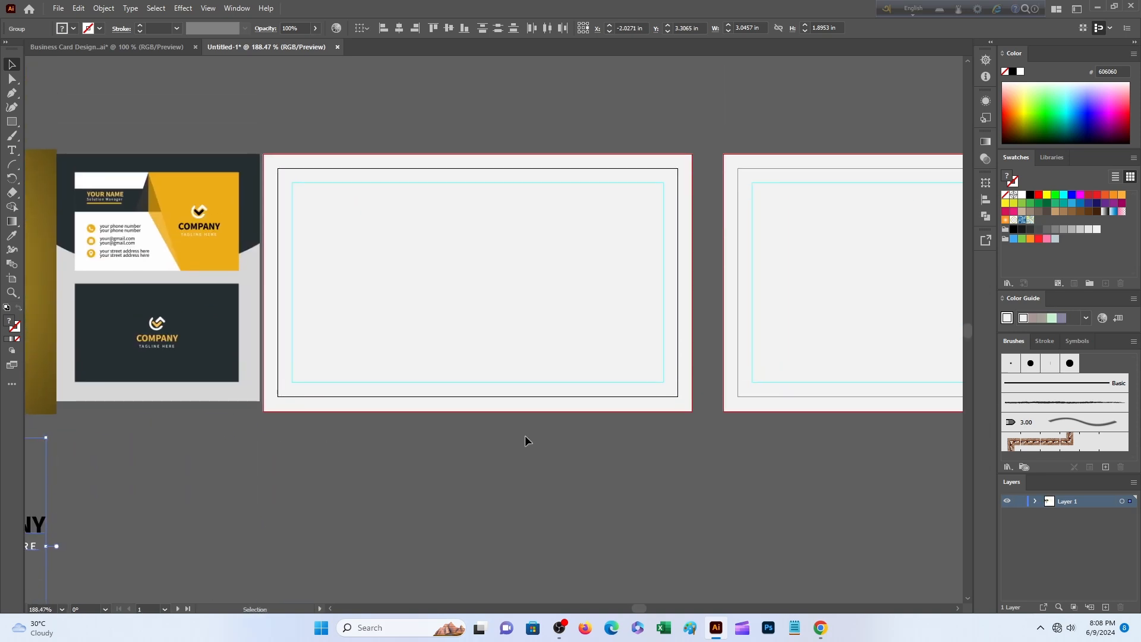
Reposition the flat mockup image between the photo and the first artboard's bleed edge.
{"action": "left_click_drag", "start_coordinate": [151, 205], "coordinate": [144, 226]}
{"action": "left_click_drag", "start_coordinate": [388, 286], "coordinate": [492, 287]}
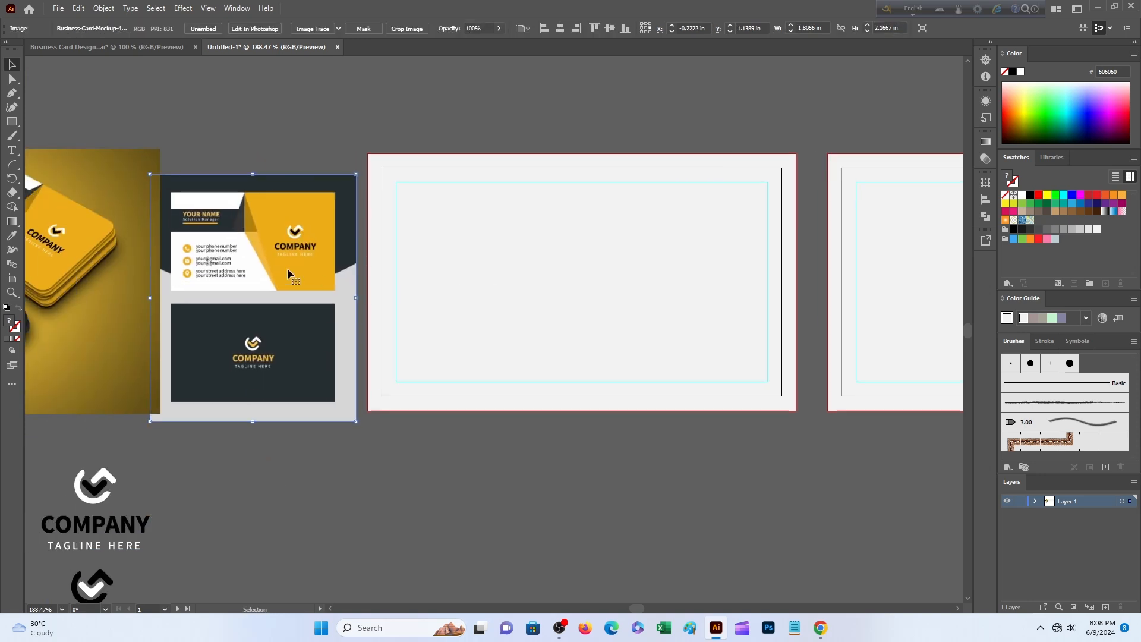
{"action": "left_click_drag", "start_coordinate": [287, 269], "coordinate": [292, 256]}
{"action": "scroll", "coordinate": [498, 324], "scroll_direction": "up", "scroll_amount": 1}
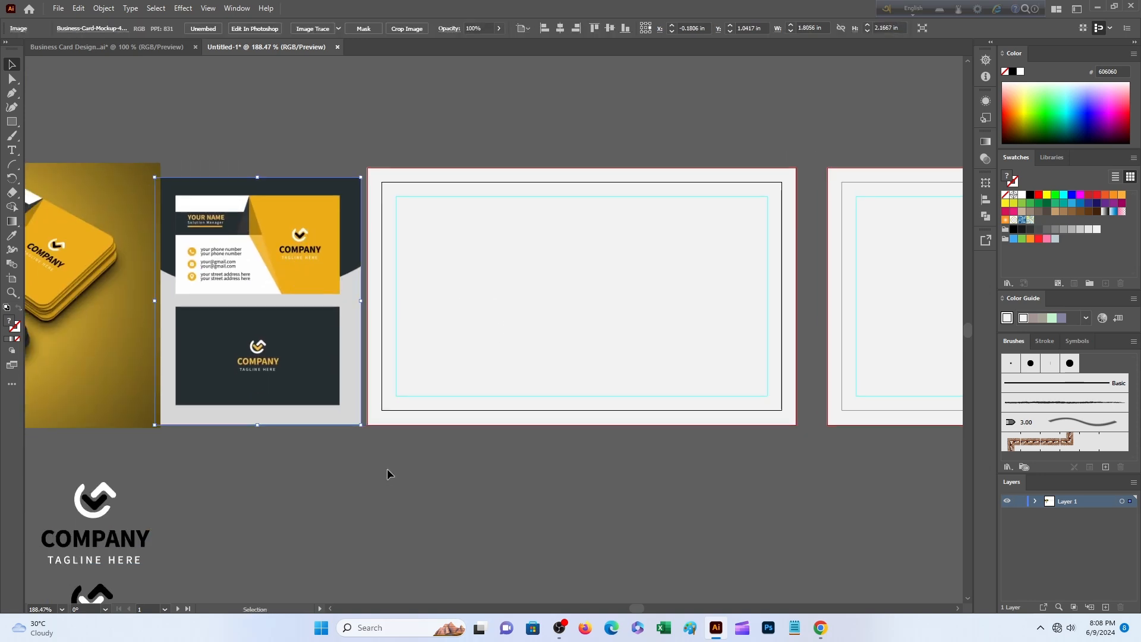
Move the contact text and logo group onto the first artboard and centre it horizontally and vertically.
{"action": "scroll", "coordinate": [446, 376], "scroll_direction": "down", "scroll_amount": 3}
{"action": "scroll", "coordinate": [702, 446], "scroll_direction": "right", "scroll_amount": 2}
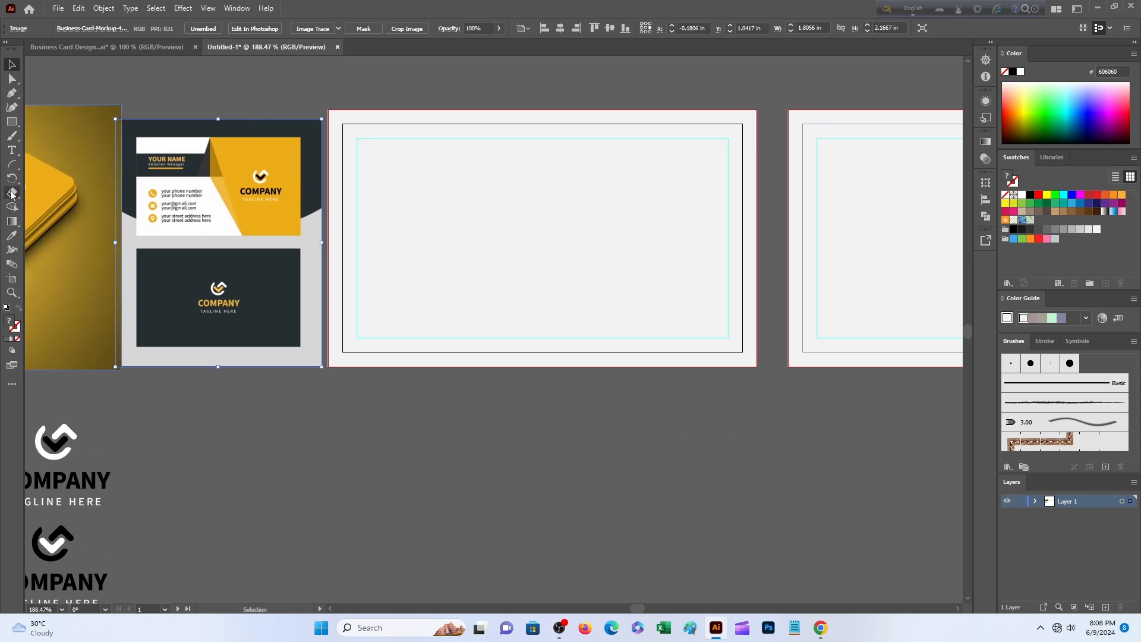
{"action": "scroll", "coordinate": [189, 439], "scroll_direction": "down", "scroll_amount": 3}
{"action": "scroll", "coordinate": [189, 440], "scroll_direction": "up", "scroll_amount": 3}
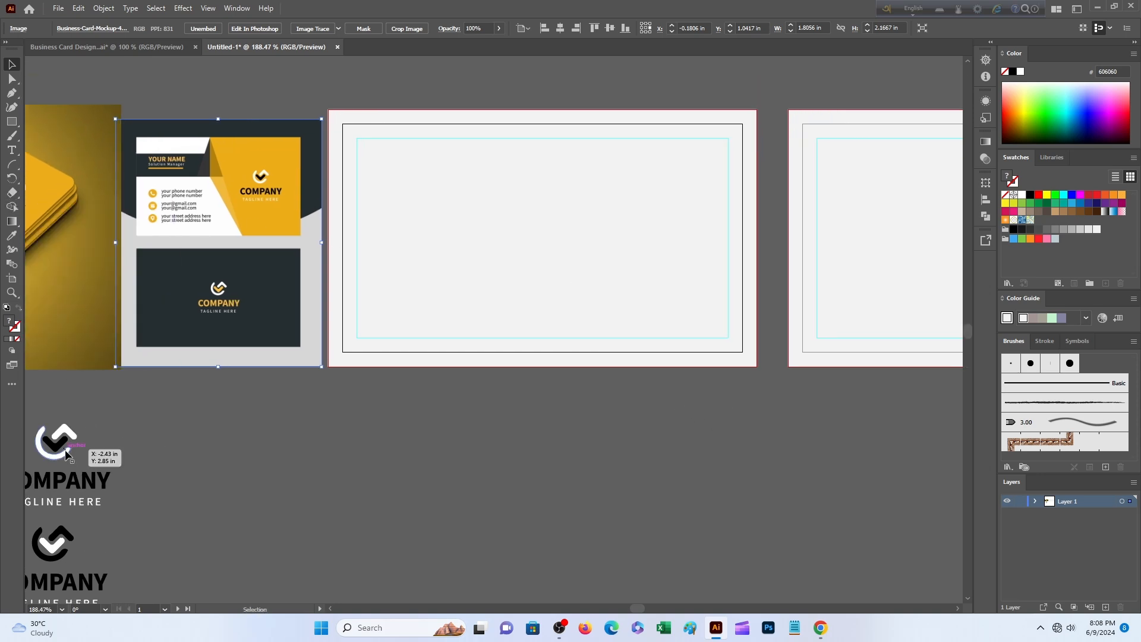
{"action": "left_click_drag", "start_coordinate": [67, 454], "coordinate": [681, 208]}
{"action": "scroll", "coordinate": [533, 84], "scroll_direction": "up", "scroll_amount": 2}
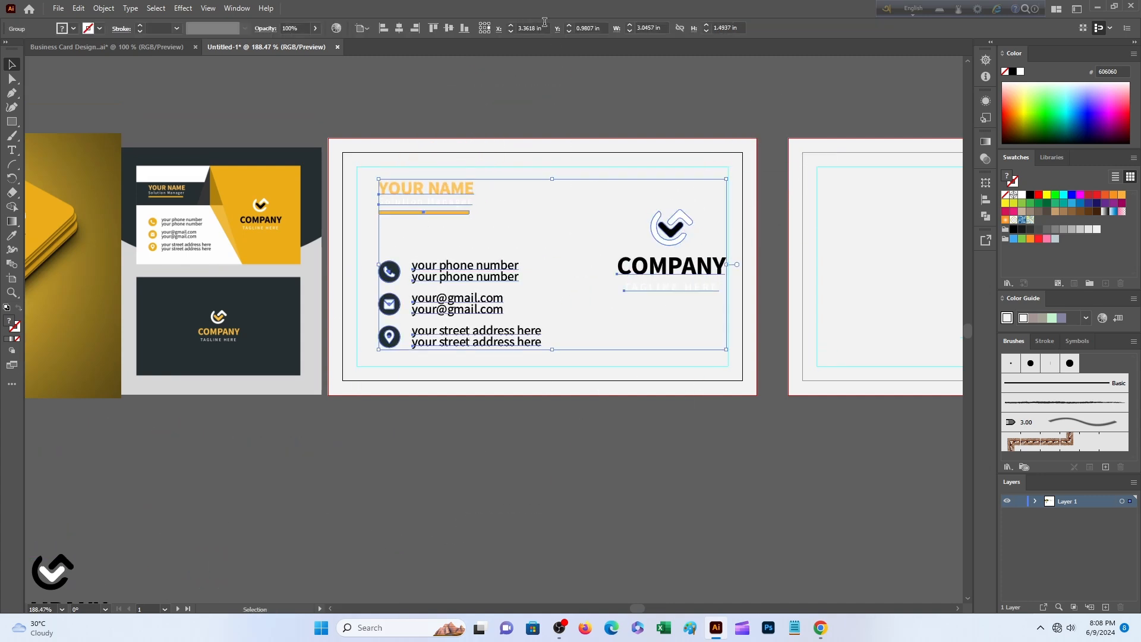
{"action": "left_click", "coordinate": [399, 31]}
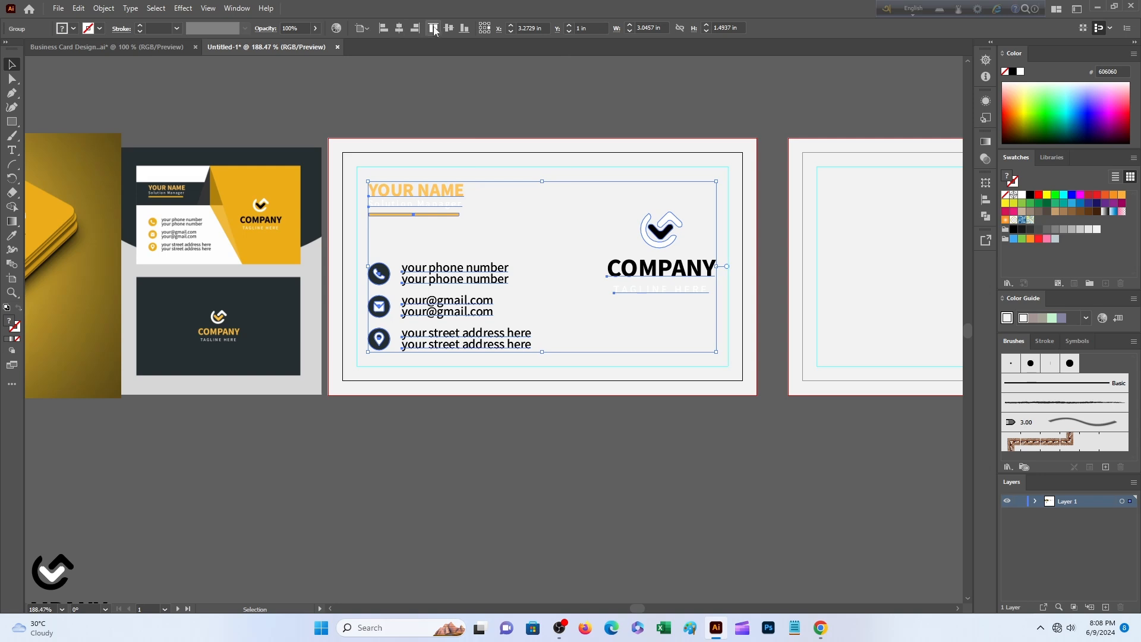
{"action": "scroll", "coordinate": [521, 265], "scroll_direction": "down", "scroll_amount": 3}
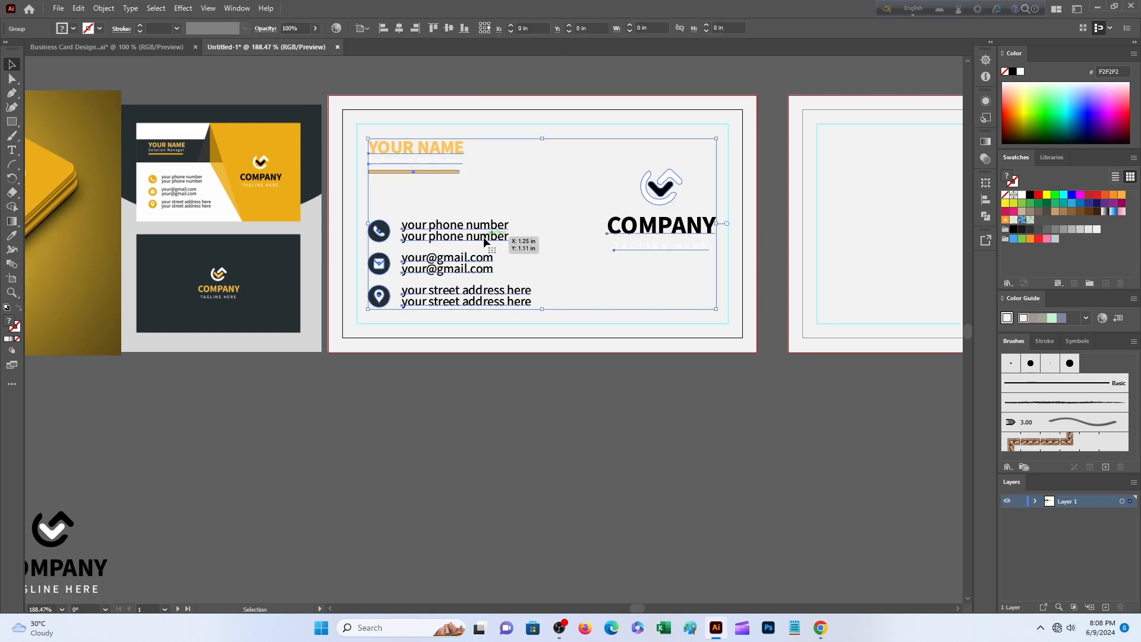
{"action": "left_click", "coordinate": [793, 417]}
Bring the contact text and logo group to the front on the first artboard and deselect it.
{"action": "left_click_drag", "start_coordinate": [818, 408], "coordinate": [779, 457]}
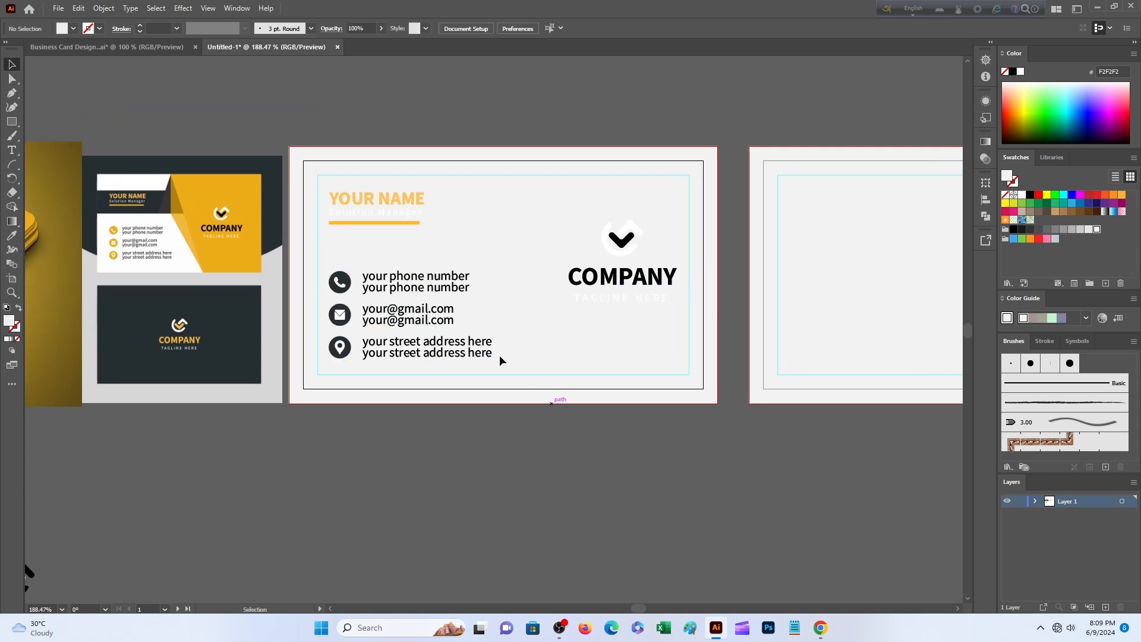
{"action": "right_click", "coordinate": [440, 293]}
{"action": "mouse_move", "coordinate": [490, 521]}
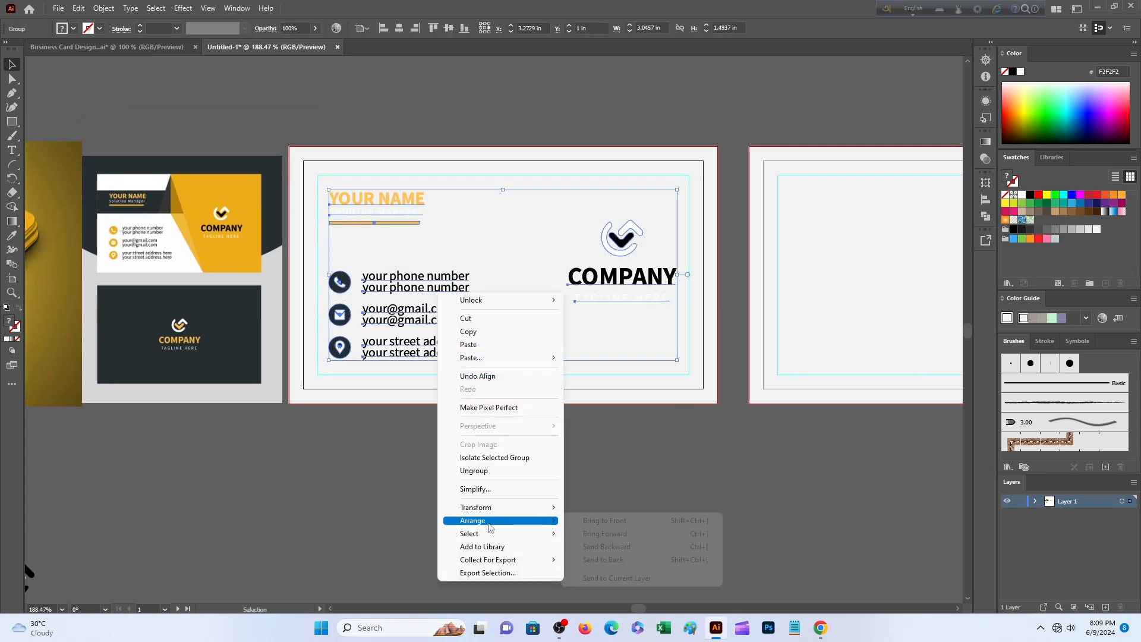
{"action": "left_click", "coordinate": [620, 527]}
{"action": "left_click", "coordinate": [647, 481]}
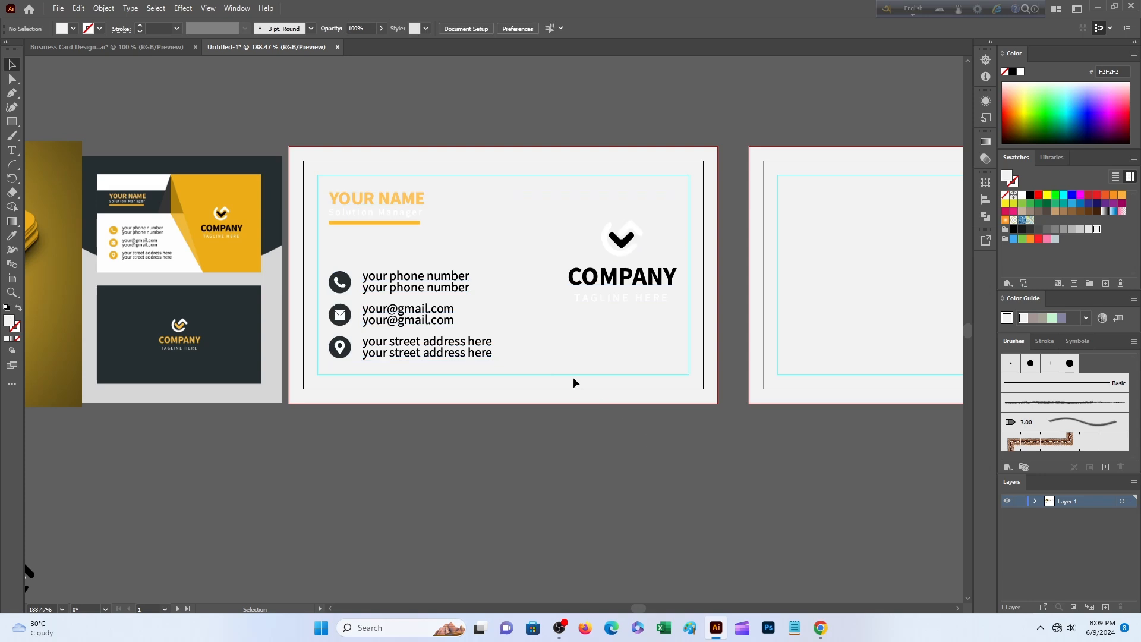
{"action": "scroll", "coordinate": [535, 267], "scroll_direction": "down", "scroll_amount": 1}
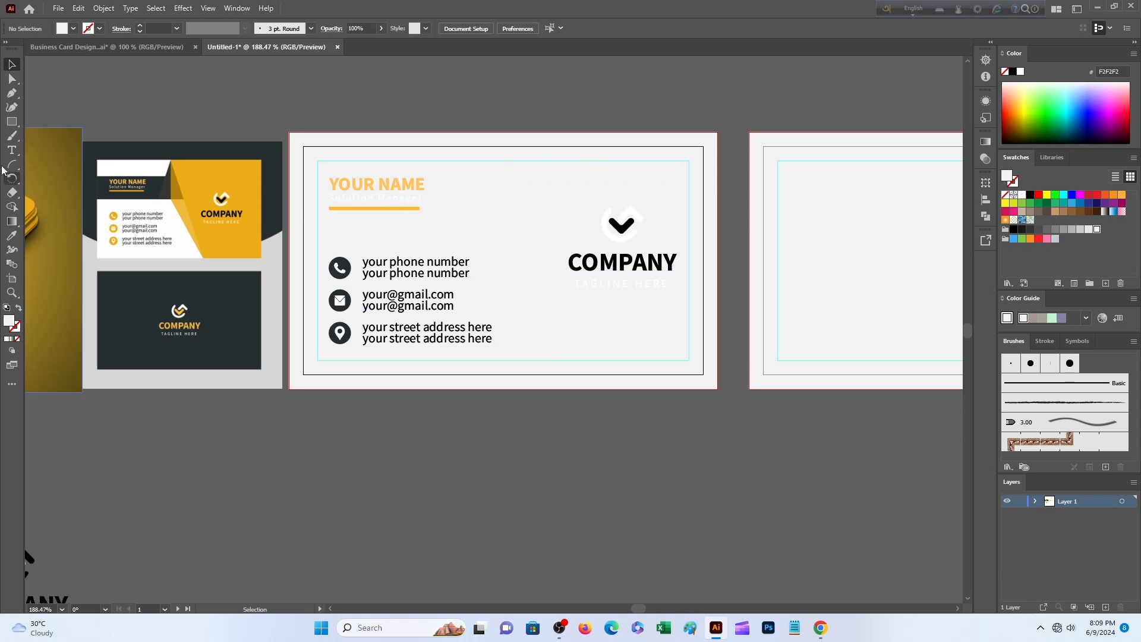
Draw a closed four-sided panel with a slanted left edge, about 1.76 in wide, over the first artboard's right side to the bleed edges.
{"action": "left_click", "coordinate": [11, 94]}
{"action": "scroll", "coordinate": [553, 182], "scroll_direction": "down", "scroll_amount": 1}
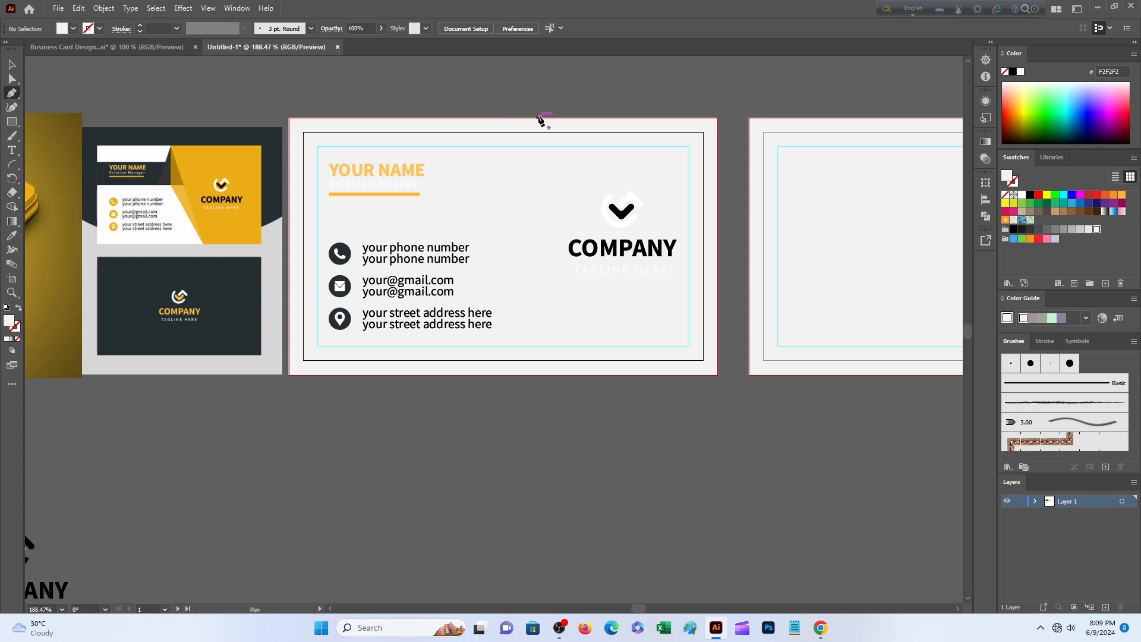
{"action": "left_click", "coordinate": [516, 118]}
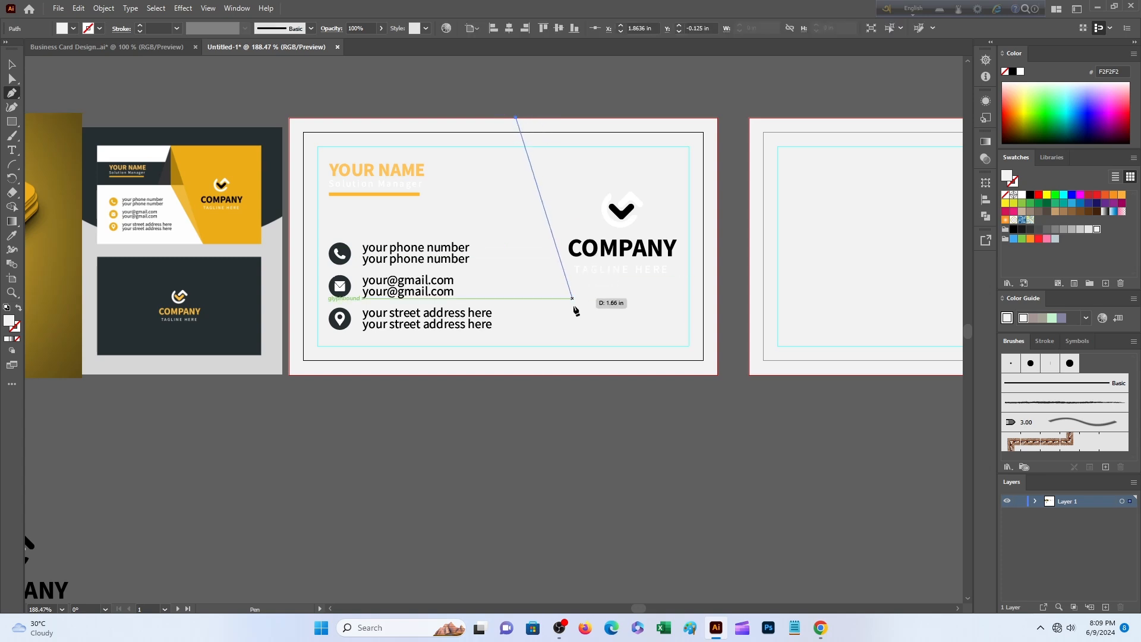
{"action": "left_click", "coordinate": [592, 375]}
{"action": "key", "text": "ctrl+equal"}
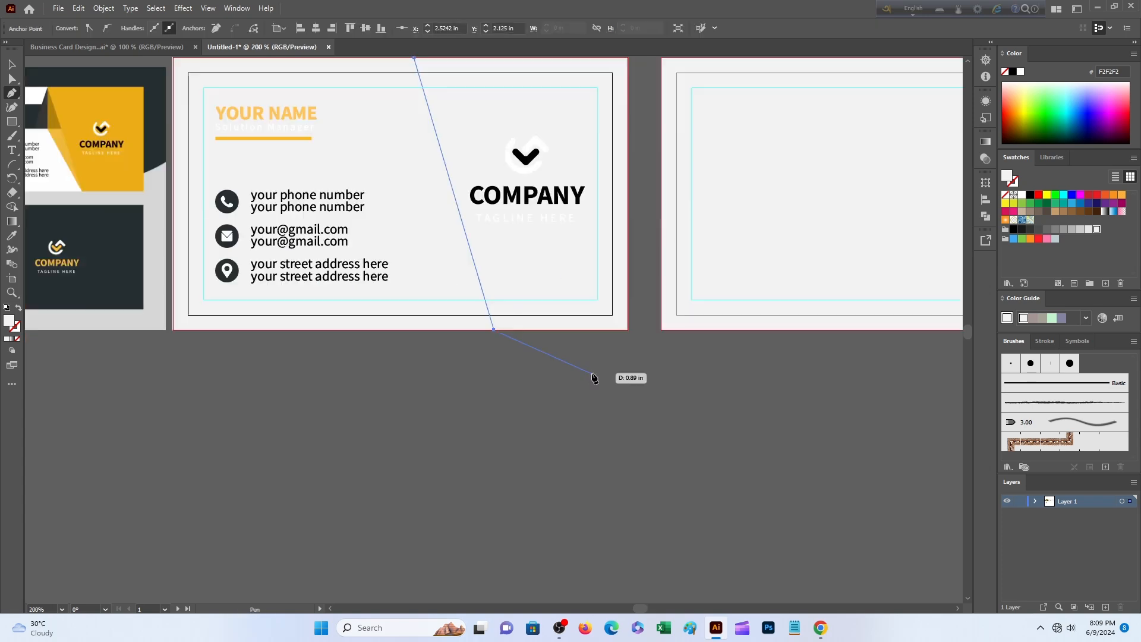
{"action": "scroll", "coordinate": [593, 392], "scroll_direction": "up", "scroll_amount": 3}
{"action": "left_click", "coordinate": [628, 444]}
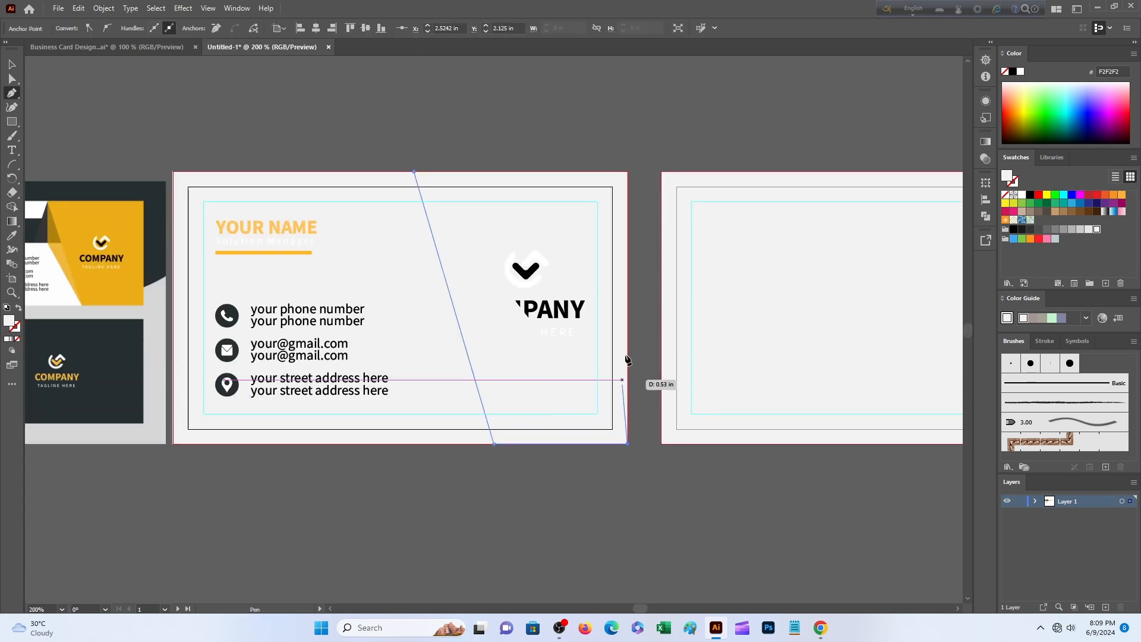
{"action": "left_click", "coordinate": [627, 171]}
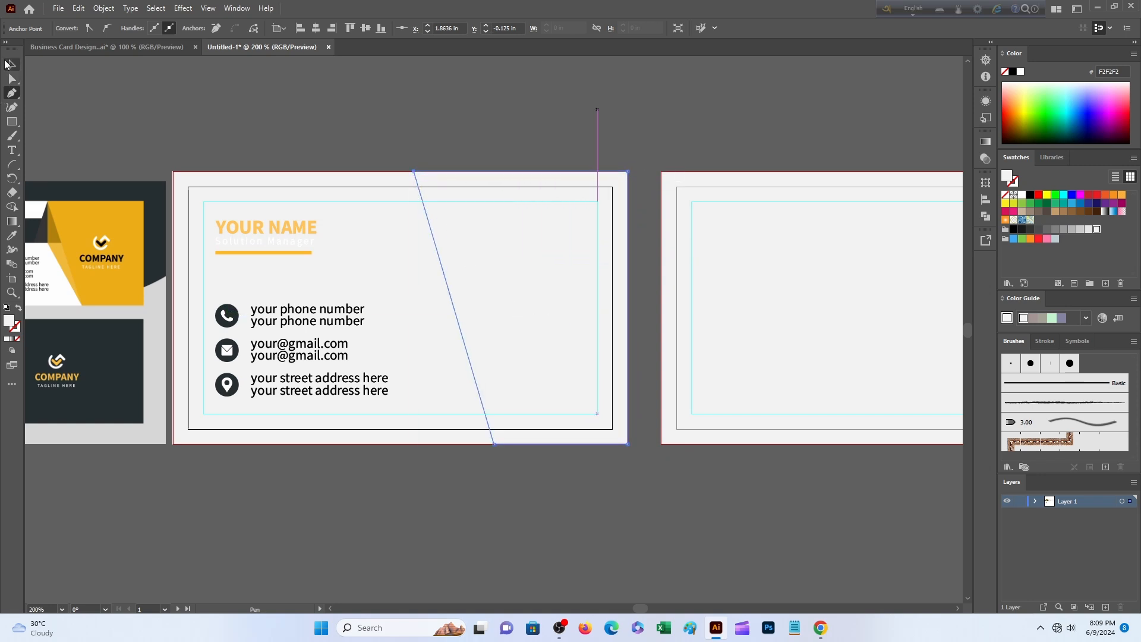
Bring the contact text and logo group to the front, above the slanted panel.
{"action": "left_click", "coordinate": [6, 63]}
{"action": "left_click", "coordinate": [346, 319]}
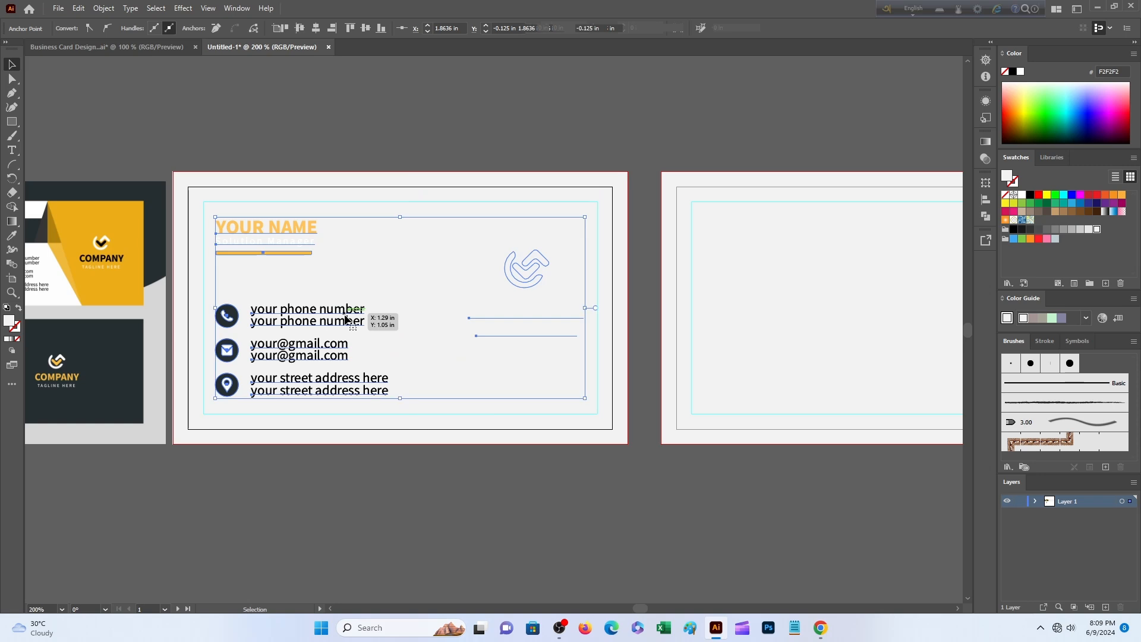
{"action": "right_click", "coordinate": [346, 319]}
{"action": "left_click", "coordinate": [505, 540]}
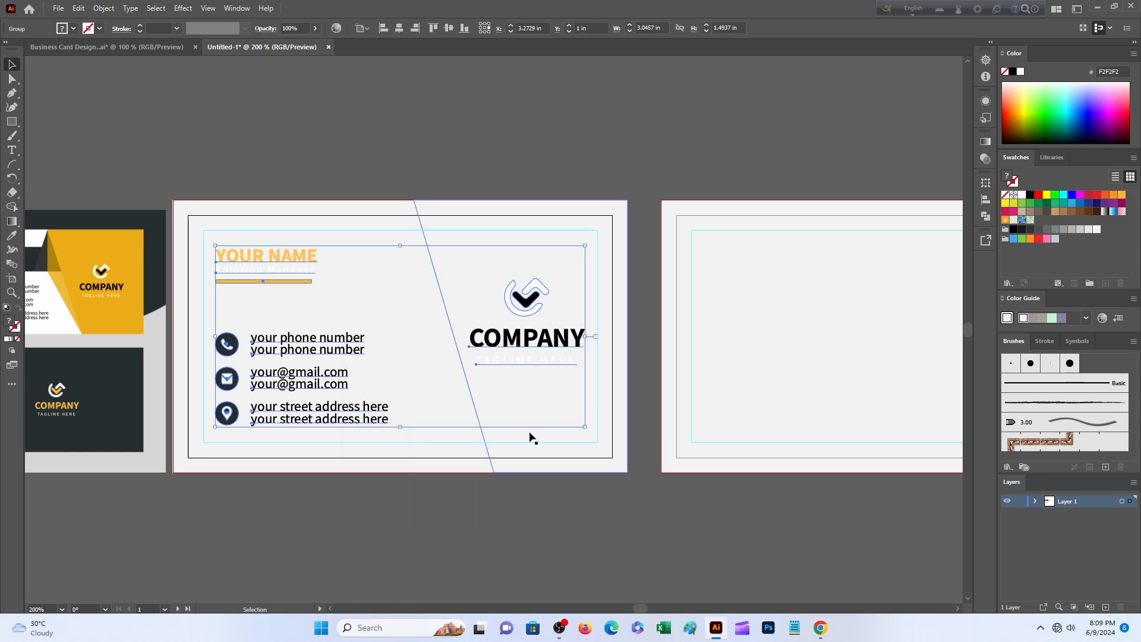
Fill the slanted panel with the yellow (EDAD18) sampled from the flat mockup reference and deselect it.
{"action": "left_click", "coordinate": [490, 306]}
{"action": "left_click", "coordinate": [12, 237]}
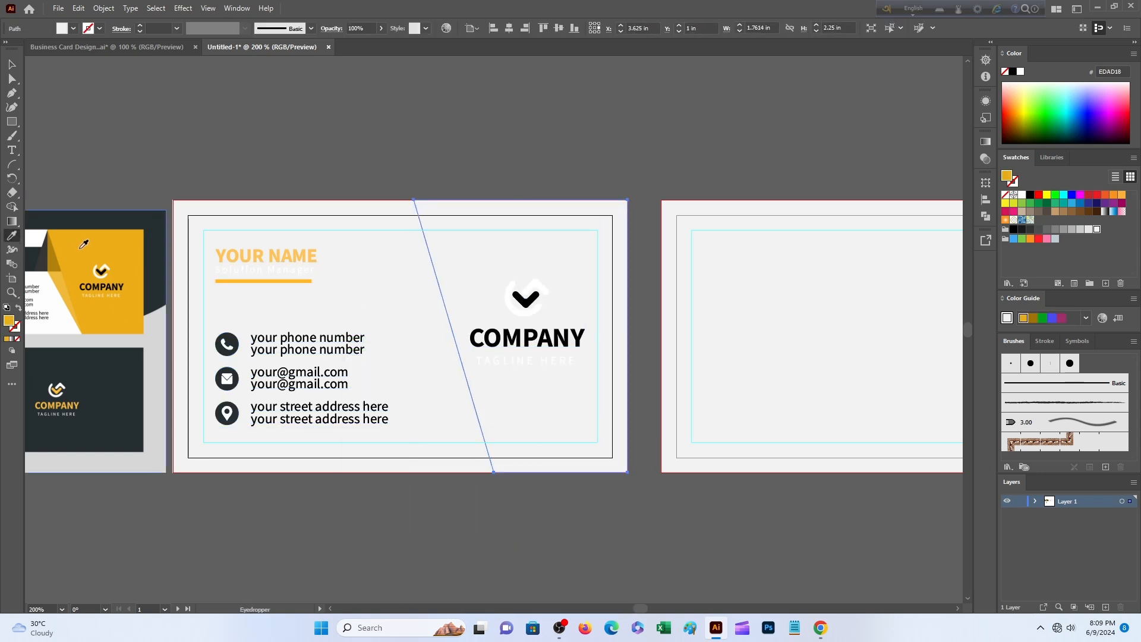
{"action": "left_click", "coordinate": [79, 245]}
{"action": "left_click", "coordinate": [271, 122], "text": "ctrl"}
Draw a rectangle about 3.75 × 0.63 in across the first artboard at the name's height, from bleed edge to bleed edge.
{"action": "left_click_drag", "start_coordinate": [408, 134], "coordinate": [575, 92]}
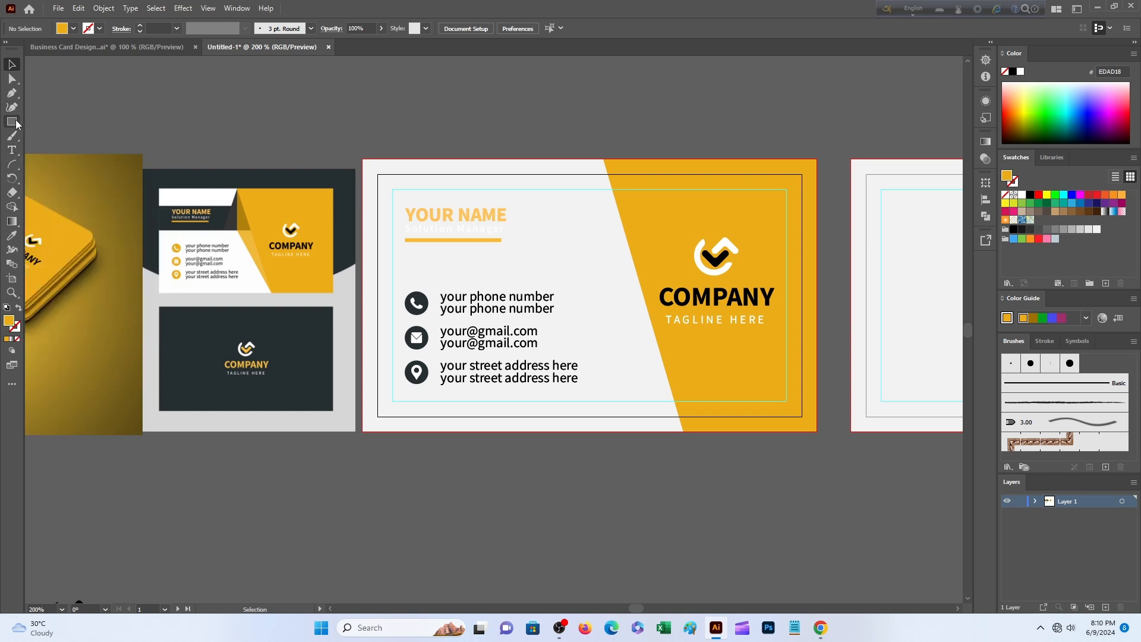
{"action": "left_click_drag", "start_coordinate": [16, 124], "coordinate": [66, 121]}
{"action": "mouse_move", "coordinate": [362, 200]}
{"action": "left_mouse_down"}
{"action": "mouse_move", "coordinate": [523, 256]}
{"action": "mouse_move", "coordinate": [663, 285]}
{"action": "mouse_move", "coordinate": [823, 294]}
{"action": "mouse_move", "coordinate": [813, 275]}
{"action": "left_mouse_up"}
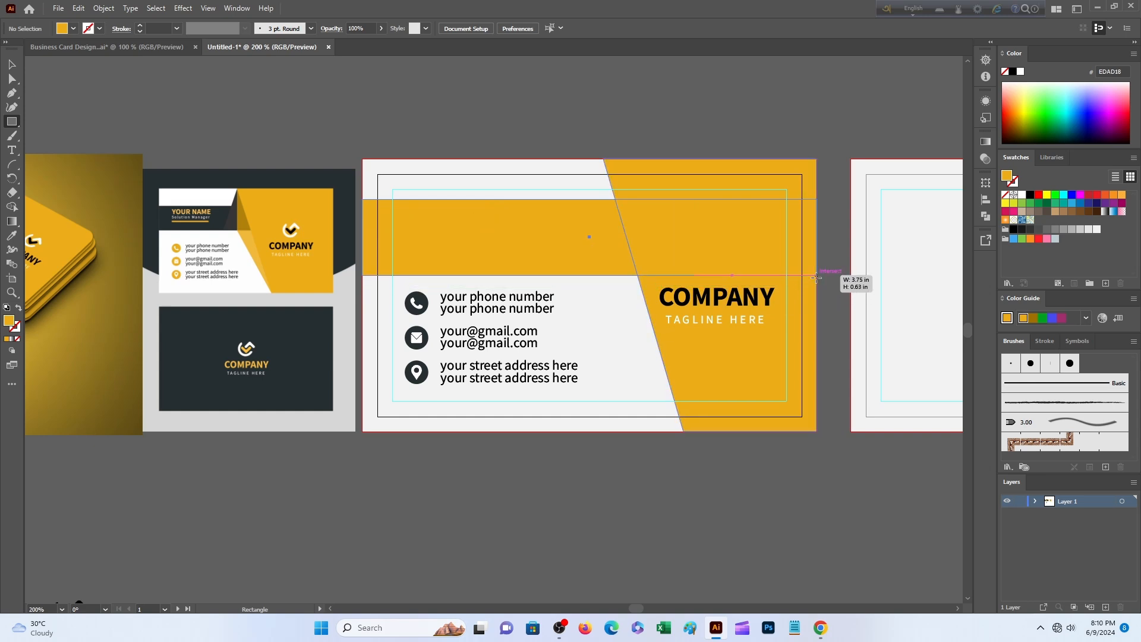
{"action": "left_click", "coordinate": [12, 63]}
{"action": "left_click", "coordinate": [409, 193]}
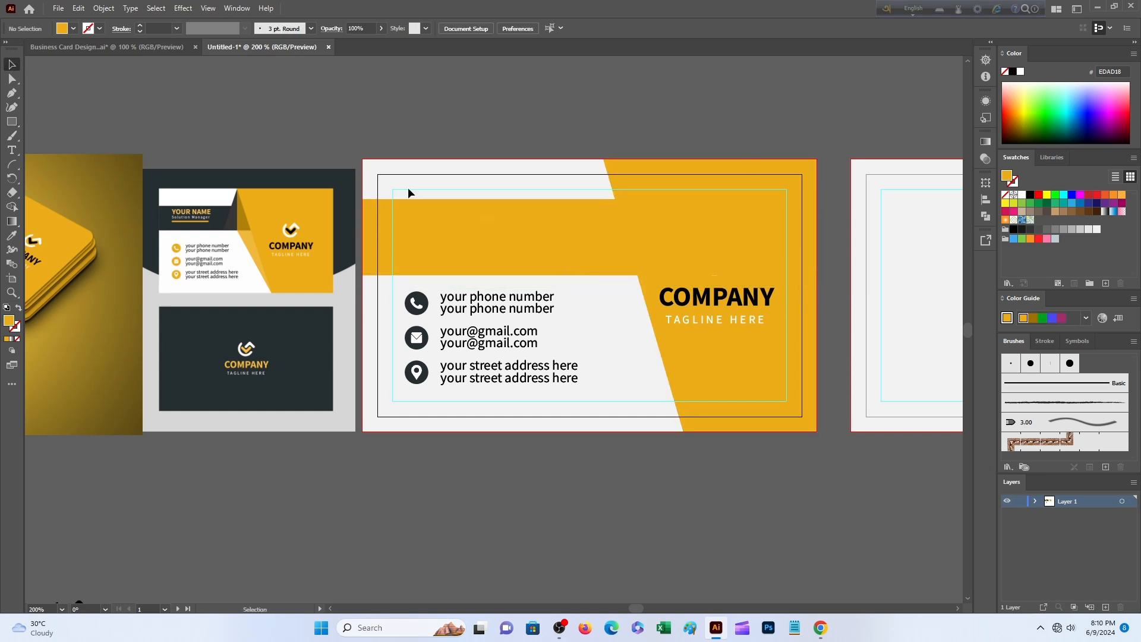
{"action": "right_click", "coordinate": [682, 351]}
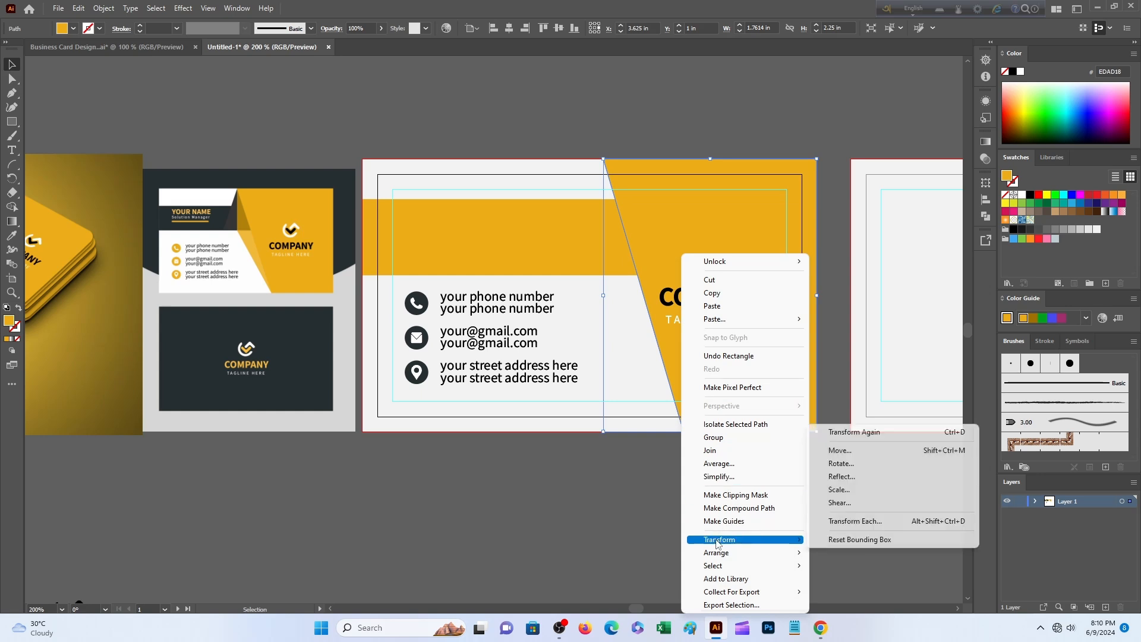
{"action": "left_click", "coordinate": [619, 480]}
{"action": "left_click", "coordinate": [524, 309]}
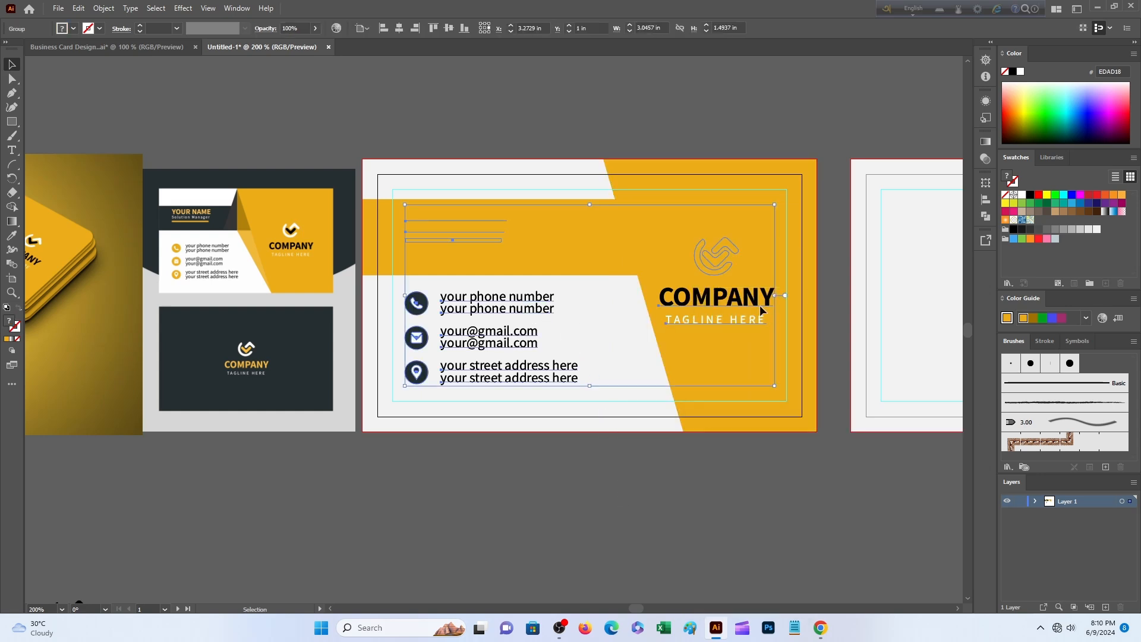
{"action": "left_click", "coordinate": [704, 354], "text": "shift"}
{"action": "right_click", "coordinate": [704, 348]}
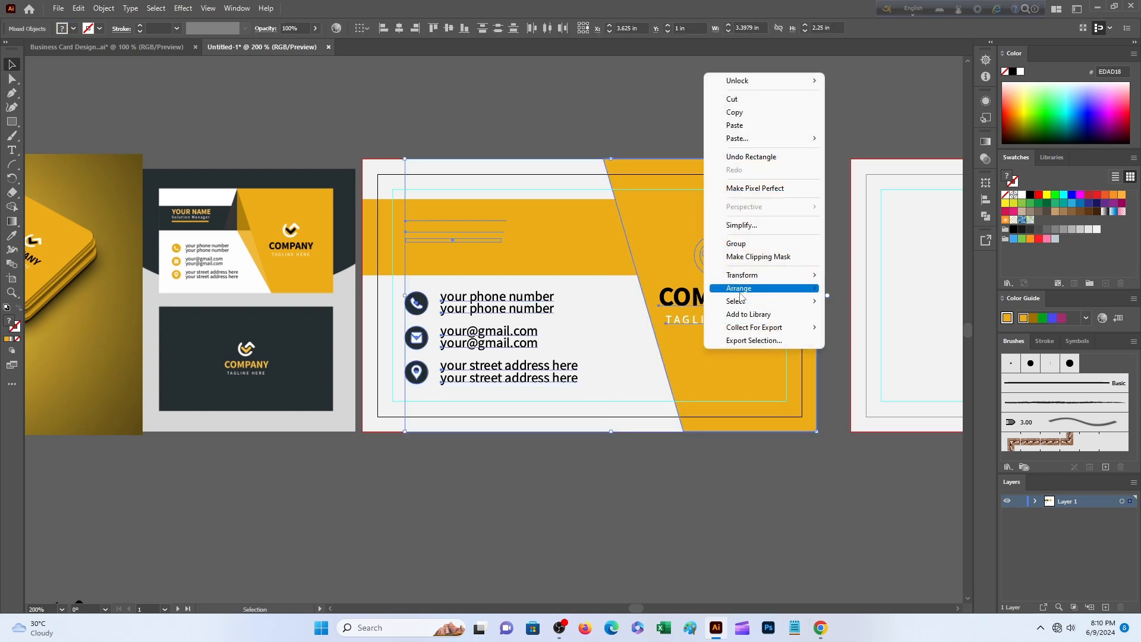
{"action": "left_click", "coordinate": [714, 486]}
{"action": "left_click", "coordinate": [715, 359]}
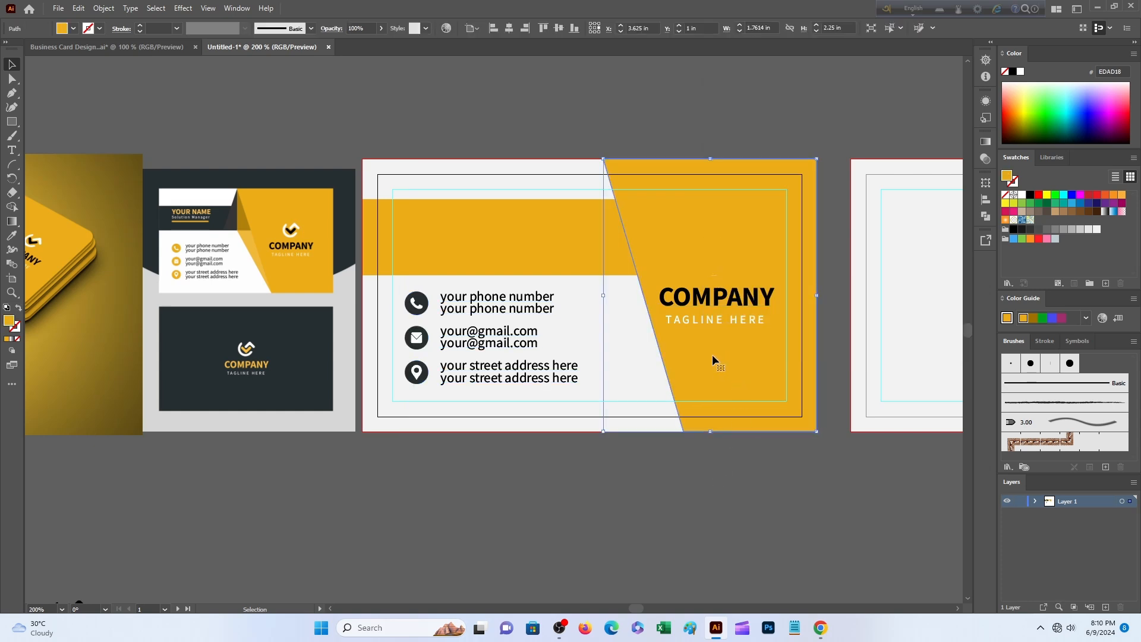
{"action": "left_click", "coordinate": [588, 311]}
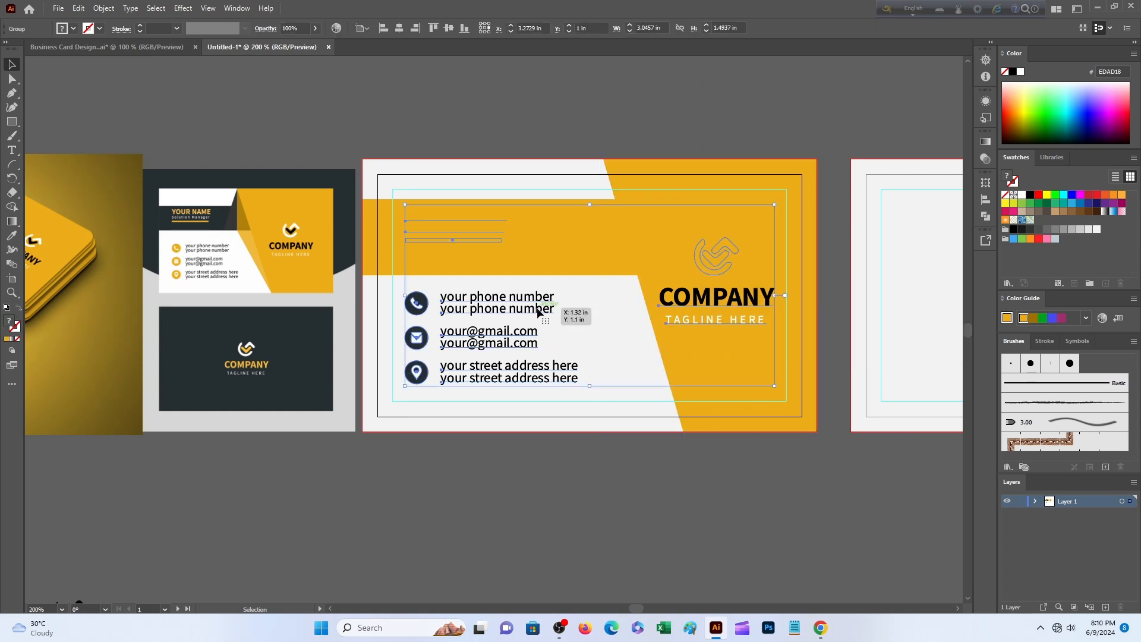
Bring the slanted yellow panel to the front of the band, and the contact text and logo group above both.
{"action": "right_click", "coordinate": [683, 344]}
{"action": "mouse_move", "coordinate": [784, 552]}
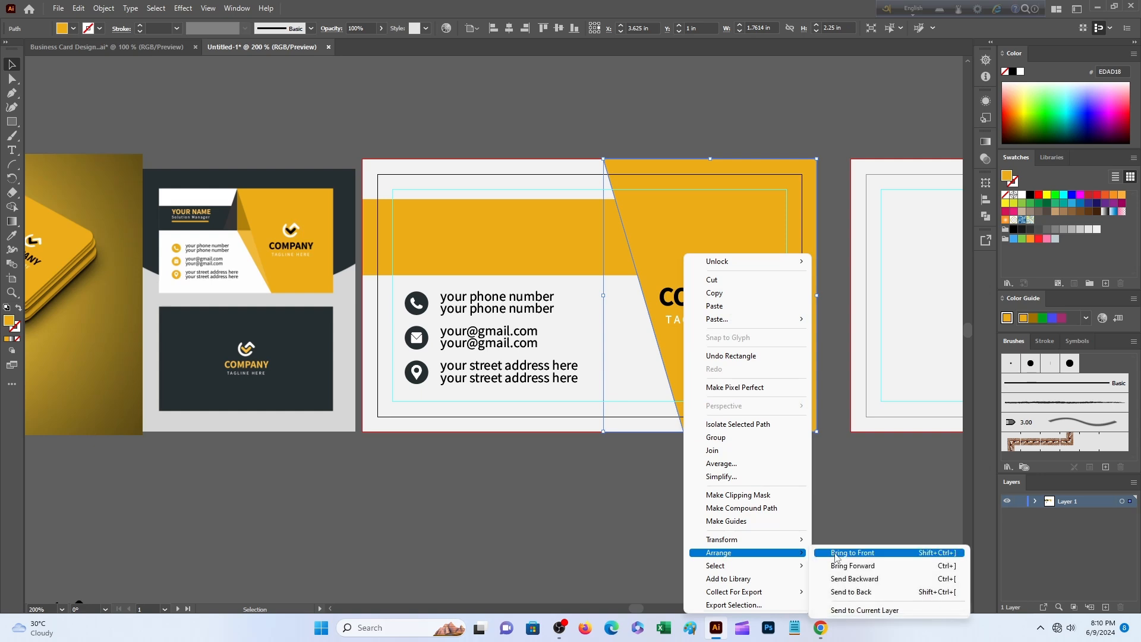
{"action": "left_click", "coordinate": [835, 552]}
{"action": "left_click", "coordinate": [506, 316]}
{"action": "right_click", "coordinate": [506, 316]}
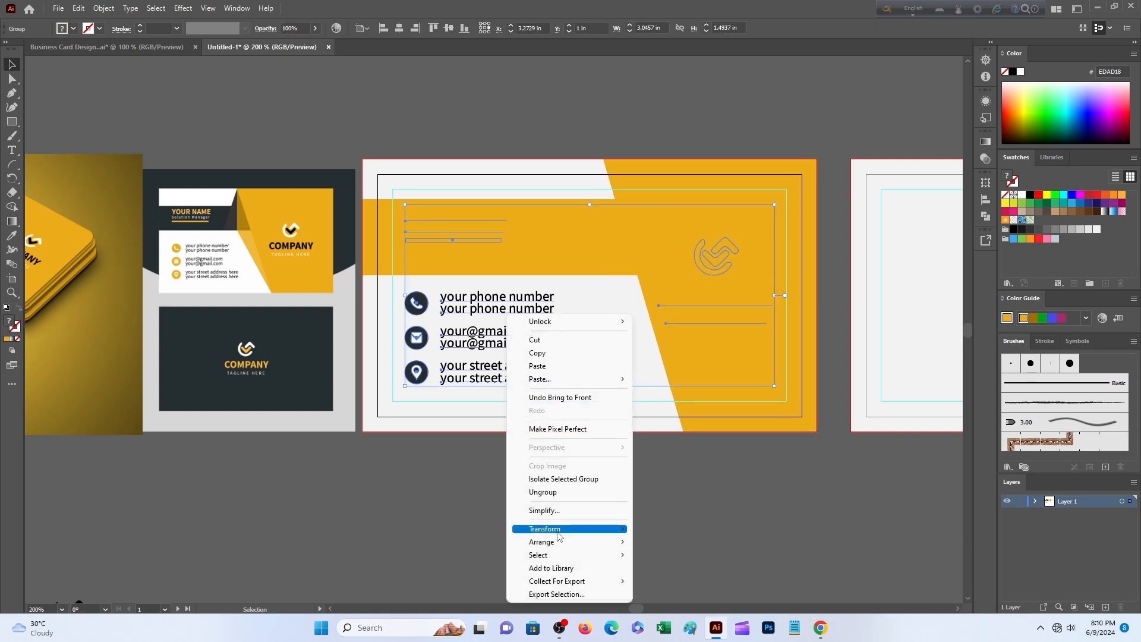
{"action": "mouse_move", "coordinate": [577, 541]}
{"action": "left_click", "coordinate": [682, 541]}
{"action": "left_click", "coordinate": [682, 487]}
Move the contact text and logo group about 0.1 in down and 0.03 in left, and deselect it.
{"action": "scroll", "coordinate": [682, 488], "scroll_direction": "up", "scroll_amount": 2}
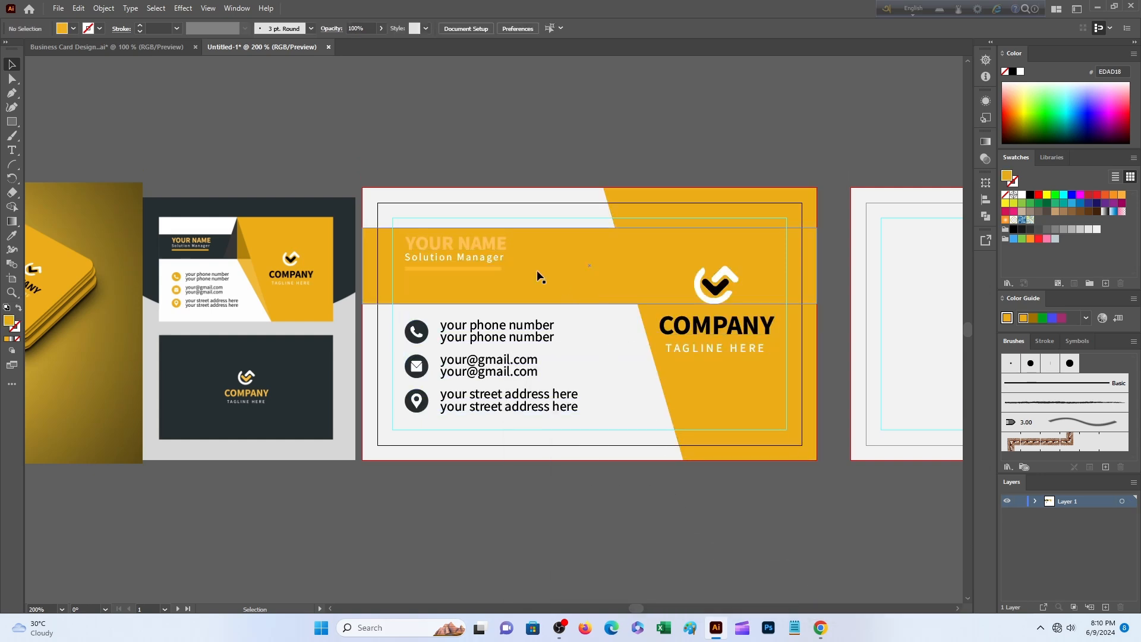
{"action": "left_click", "coordinate": [477, 245]}
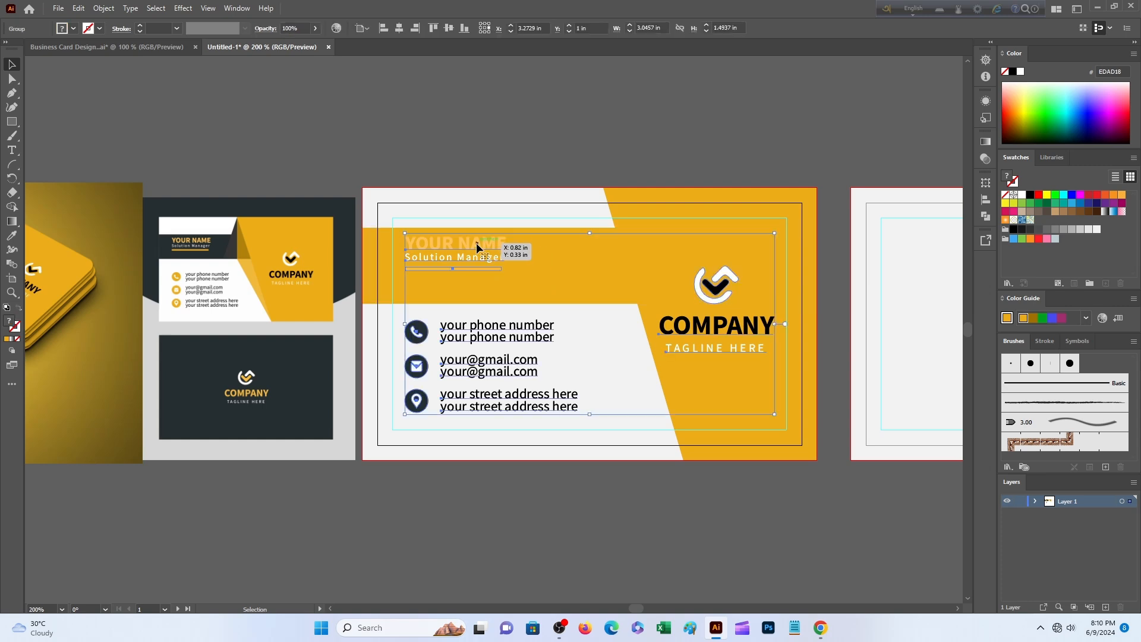
{"action": "scroll", "coordinate": [477, 245], "scroll_direction": "down", "scroll_amount": 2}
{"action": "key", "text": "Down"}
{"action": "key", "text": "Down"}
{"action": "key", "text": "Down"}
{"action": "key", "text": "Down"}
{"action": "key", "text": "Down"}
{"action": "key", "text": "Down"}
{"action": "key", "text": "Down"}
{"action": "key", "text": "Down"}
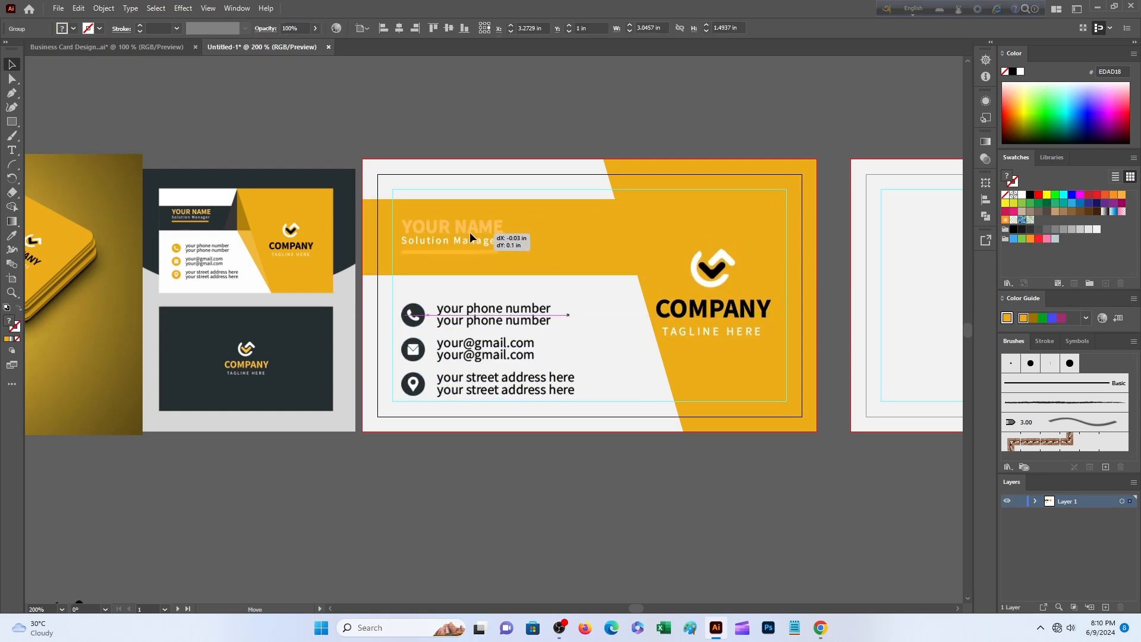
{"action": "key", "text": "Left"}
{"action": "key", "text": "Left"}
{"action": "left_click", "coordinate": [544, 150]}
Fill the horizontal band with the dark colour (262E31) sampled from the name band in the flat mockup reference.
{"action": "left_click", "coordinate": [540, 236]}
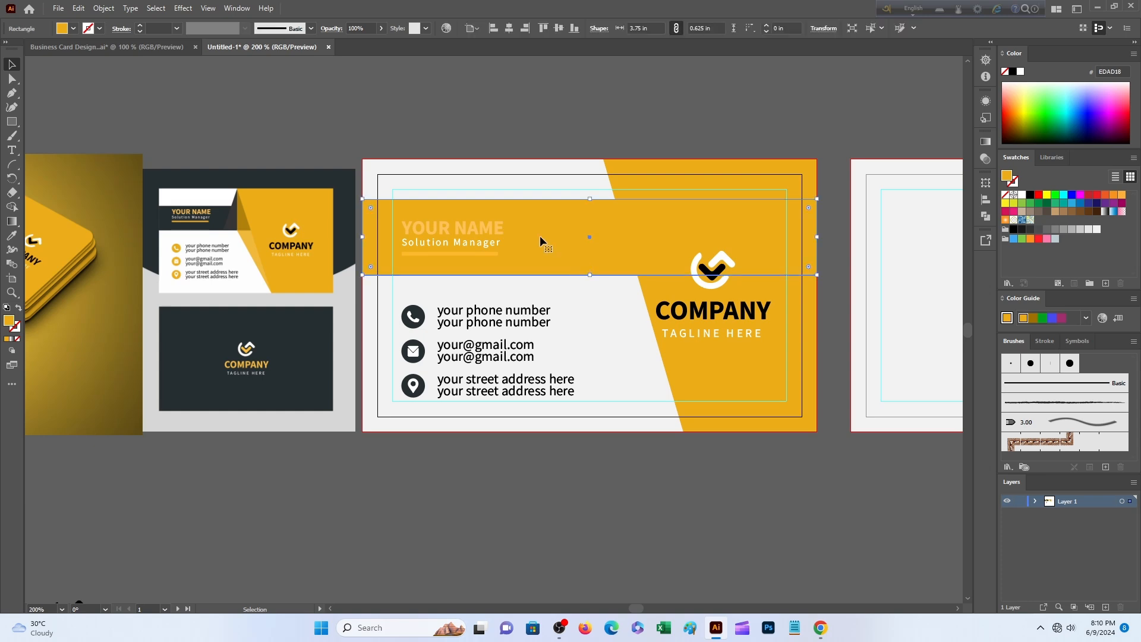
{"action": "key", "text": "i"}
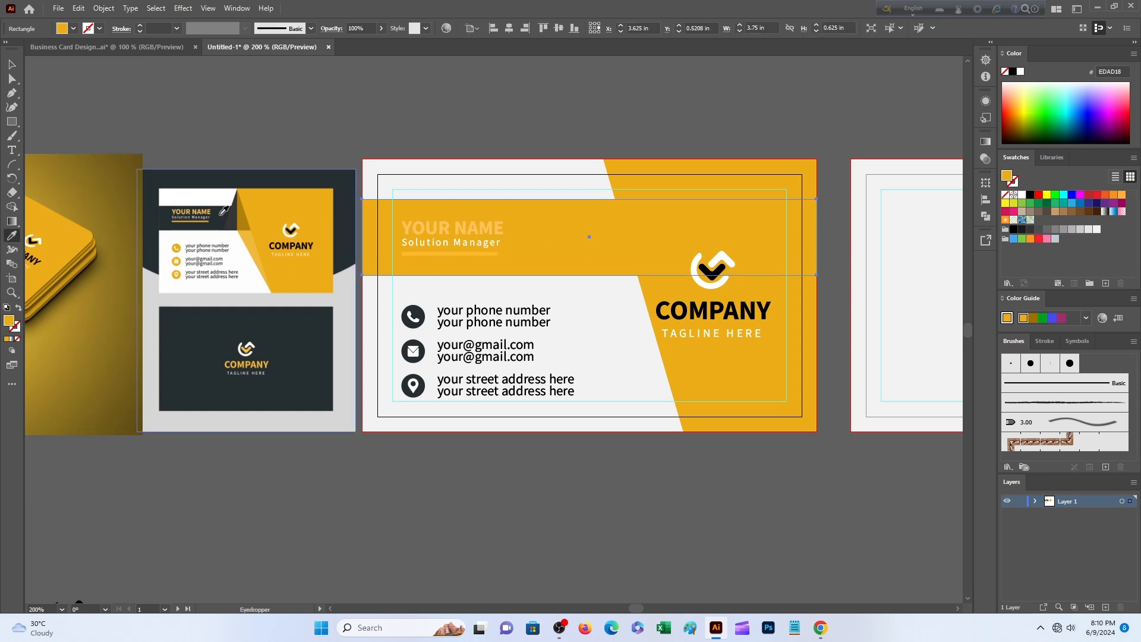
{"action": "left_click", "coordinate": [221, 214]}
{"action": "key", "text": "v"}
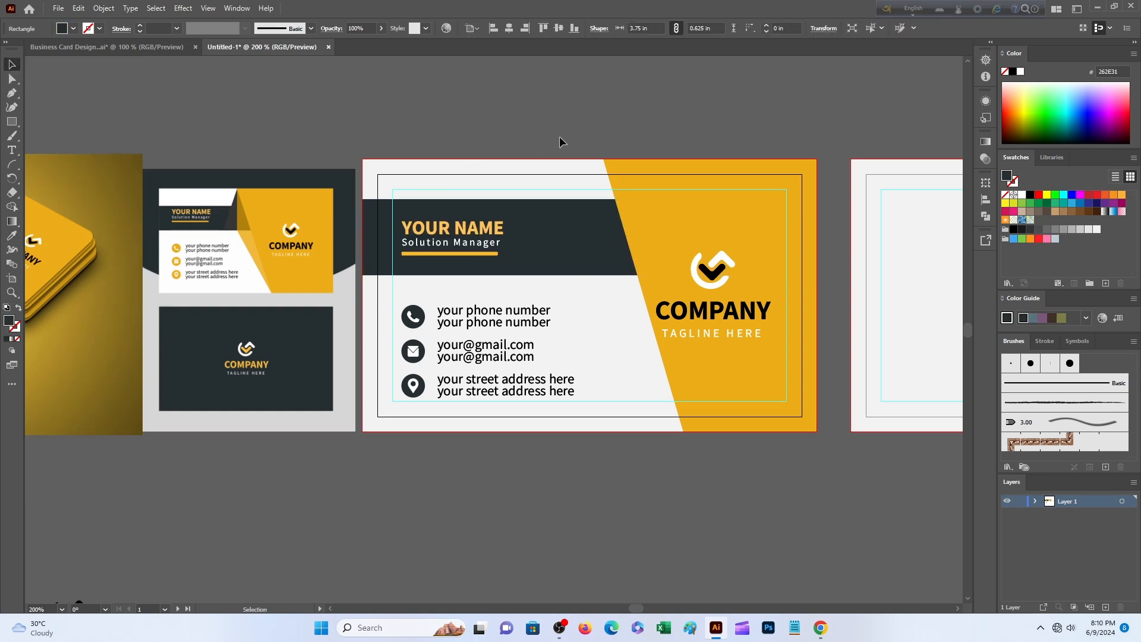
{"action": "left_click", "coordinate": [559, 141]}
Shift the contact text and logo group about 0.06 in to the right on the first artboard.
{"action": "scroll", "coordinate": [713, 423], "scroll_direction": "down", "scroll_amount": 1}
{"action": "scroll", "coordinate": [754, 487], "scroll_direction": "right", "scroll_amount": 2}
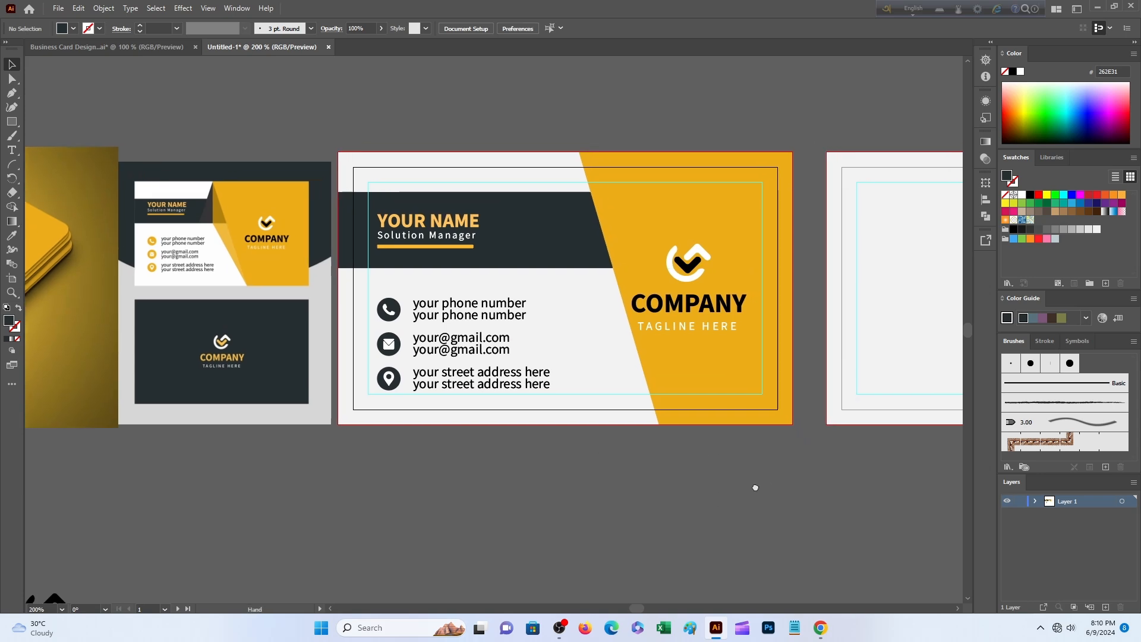
{"action": "scroll", "coordinate": [751, 491], "scroll_direction": "down", "scroll_amount": 2}
{"action": "left_click_drag", "start_coordinate": [683, 237], "coordinate": [687, 237]}
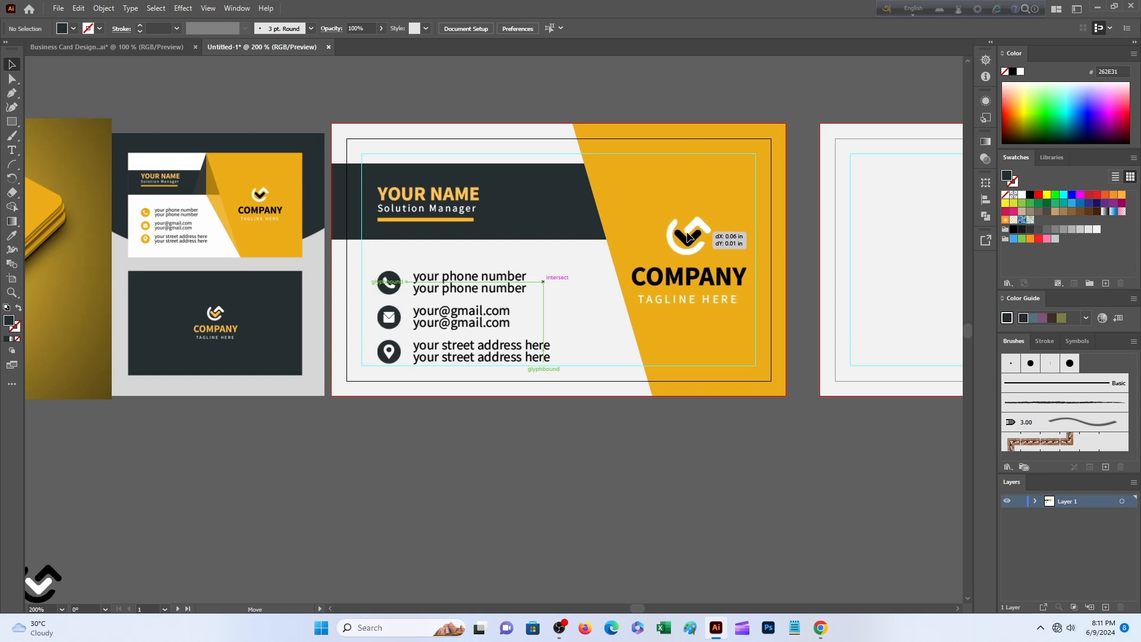
{"action": "left_click_drag", "start_coordinate": [695, 389], "coordinate": [696, 389]}
Move only the slanted yellow panel's upper-left anchor further left along the top bleed edge, making the diagonal less steep.
{"action": "scroll", "coordinate": [719, 523], "scroll_direction": "up", "scroll_amount": 1}
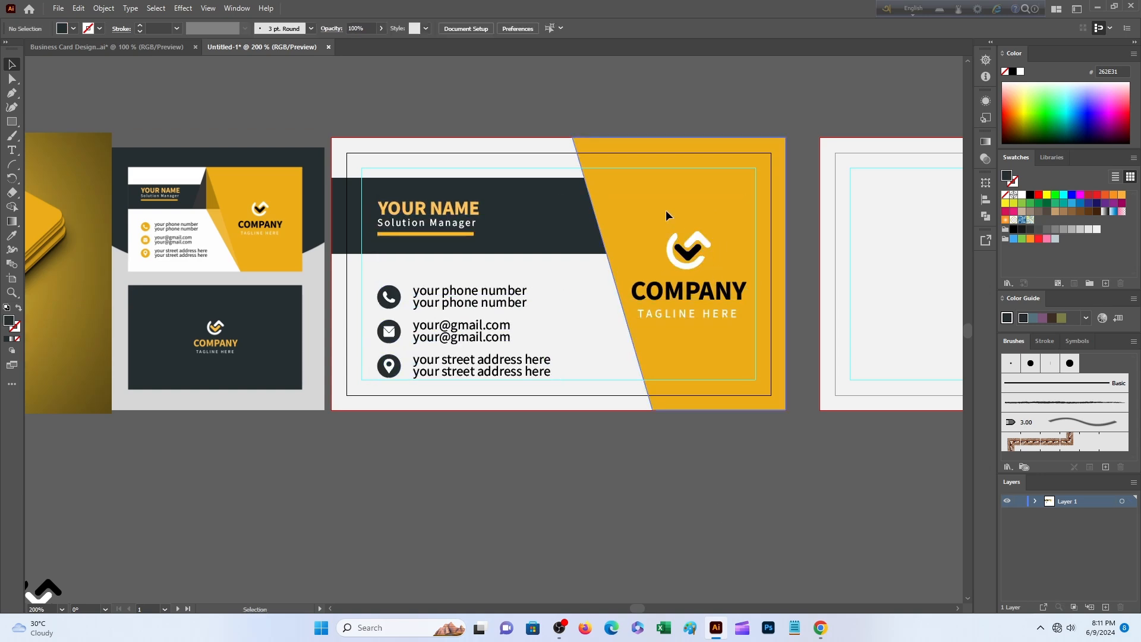
{"action": "left_click", "coordinate": [696, 205]}
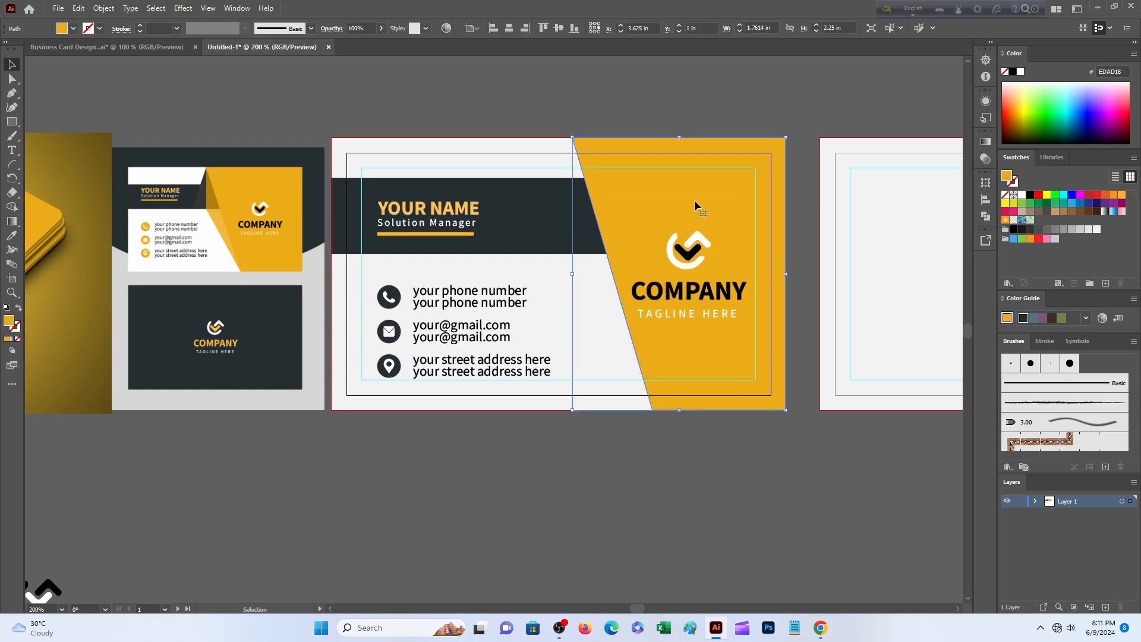
{"action": "left_click", "coordinate": [12, 79]}
{"action": "left_click", "coordinate": [574, 139]}
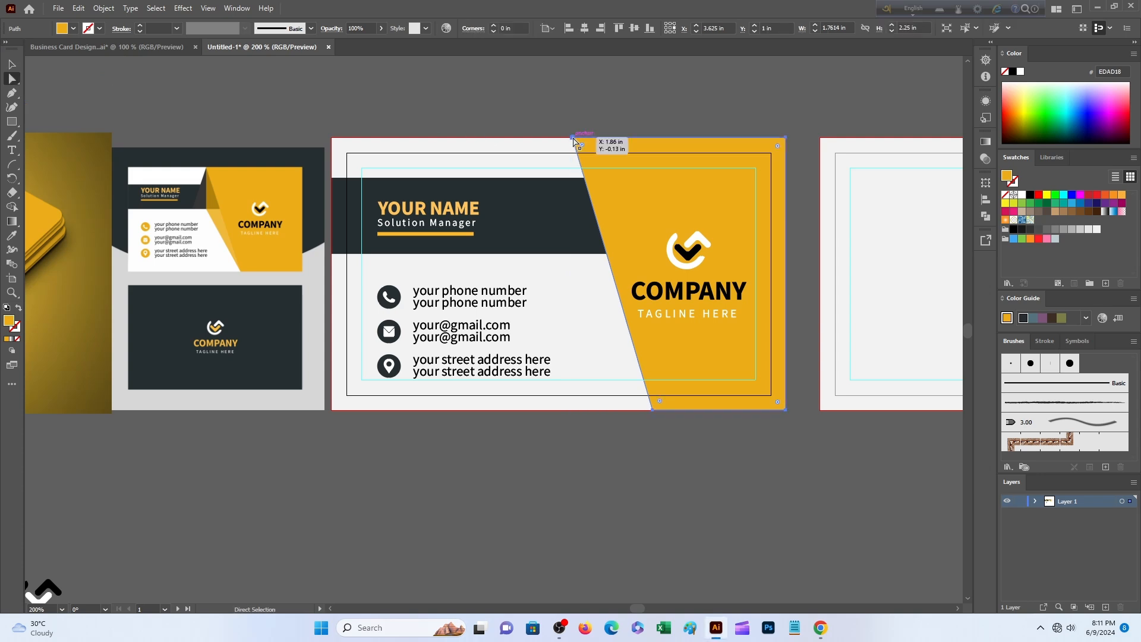
{"action": "left_click_drag", "start_coordinate": [574, 139], "coordinate": [557, 137]}
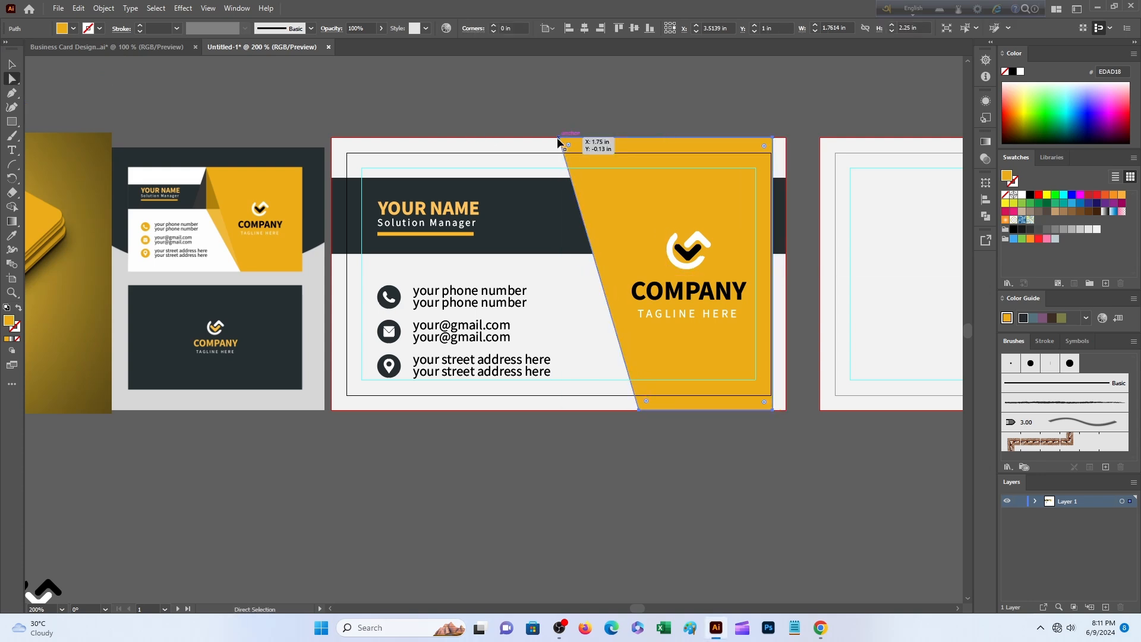
{"action": "key", "text": "ctrl+z"}
{"action": "left_click_drag", "start_coordinate": [573, 139], "coordinate": [544, 136]}
{"action": "left_click", "coordinate": [479, 107]}
Nudge the contact text and logo group slightly upward on the first artboard.
{"action": "scroll", "coordinate": [479, 107], "scroll_direction": "down", "scroll_amount": 1}
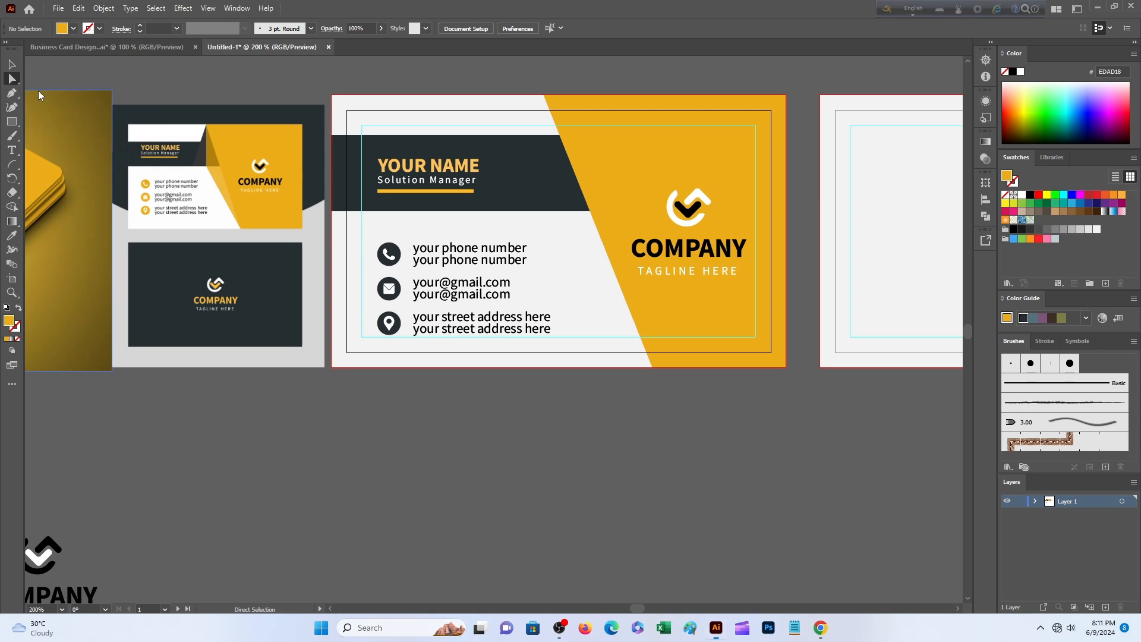
{"action": "left_click", "coordinate": [12, 93]}
{"action": "scroll", "coordinate": [538, 348], "scroll_direction": "up", "scroll_amount": 1}
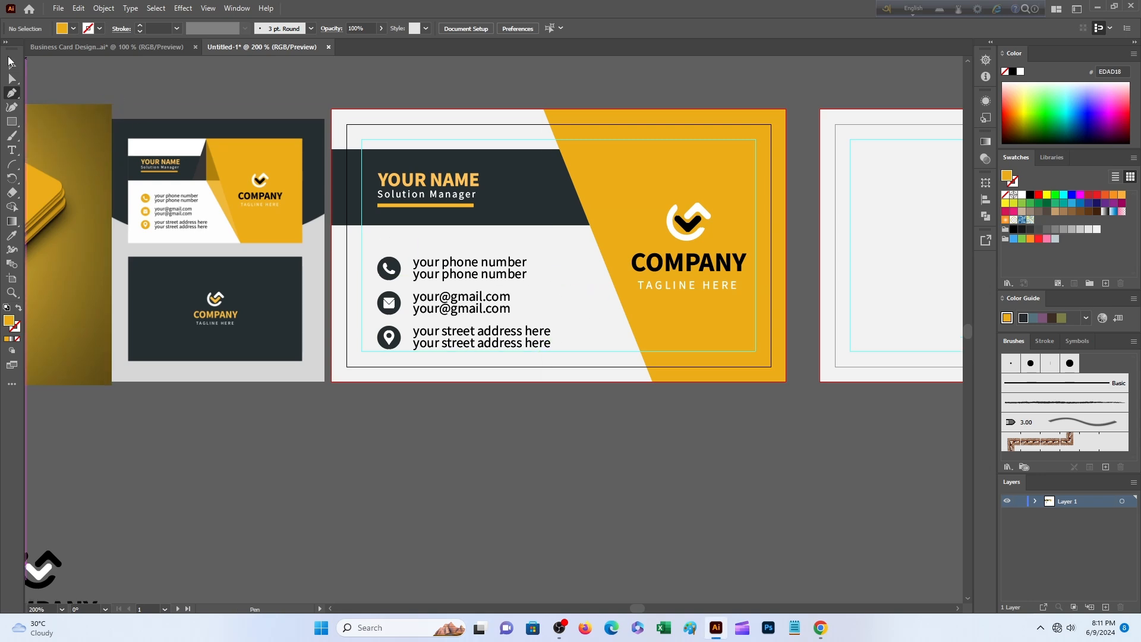
{"action": "key", "text": "v"}
{"action": "scroll", "coordinate": [501, 207], "scroll_direction": "up", "scroll_amount": 1}
{"action": "left_click_drag", "start_coordinate": [440, 199], "coordinate": [440, 198]}
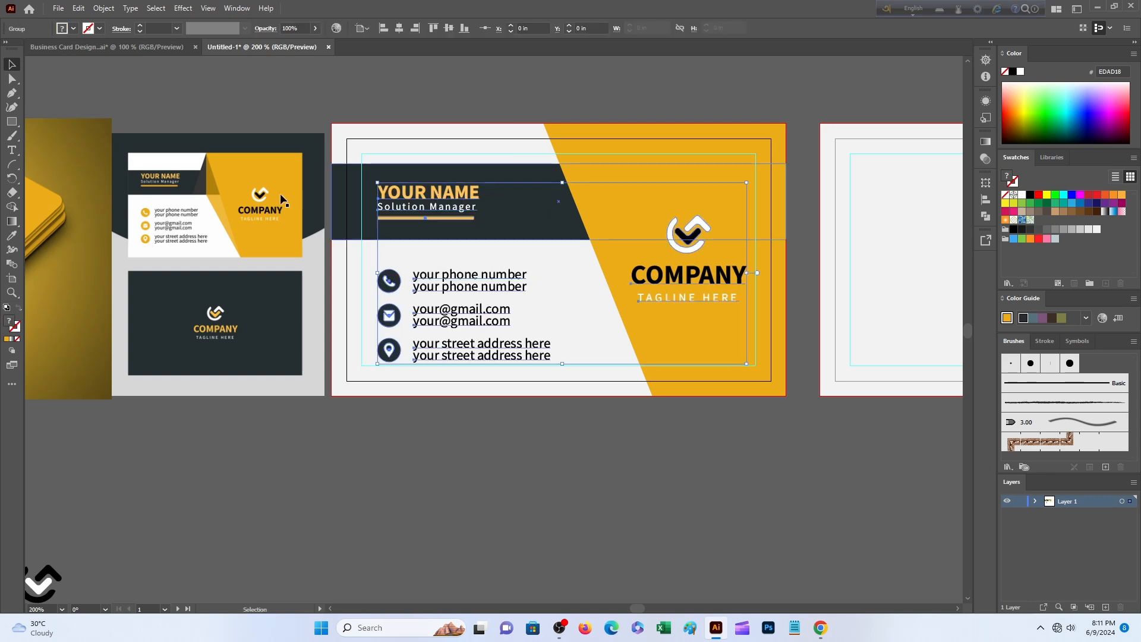
Enlarge the flat mockup reference image and move the gold perspective mockup image further left, clear of it.
{"action": "left_click", "coordinate": [297, 172]}
{"action": "left_click_drag", "start_coordinate": [325, 137], "coordinate": [395, 79]}
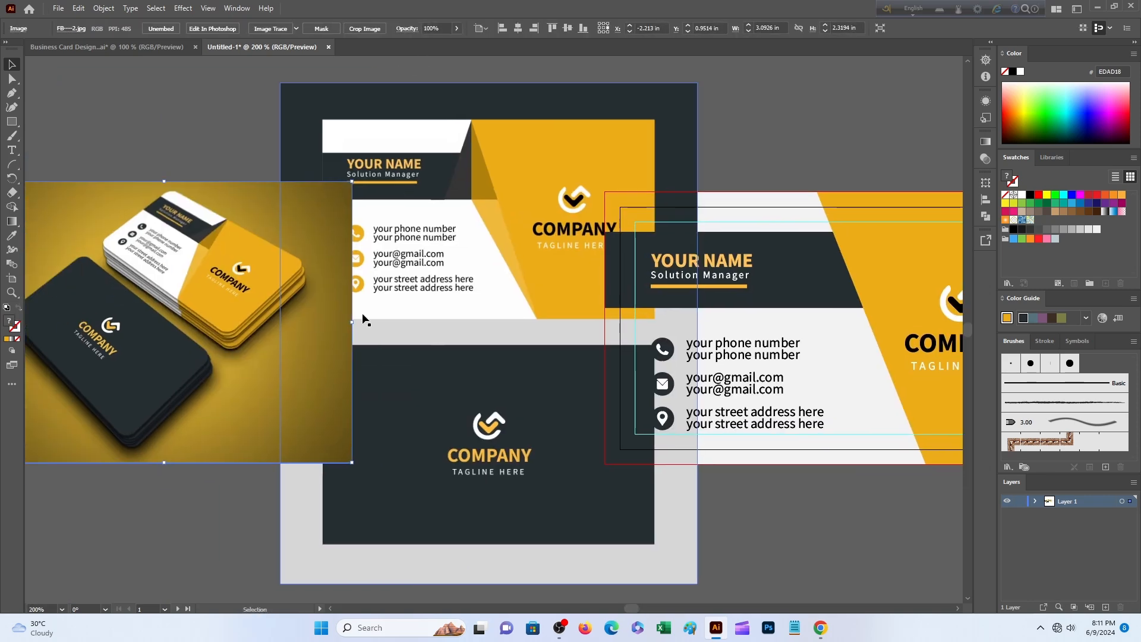
{"action": "left_click_drag", "start_coordinate": [289, 315], "coordinate": [101, 322]}
Move the flat mockup reference down beside the first artboard and send it behind the card artwork.
{"action": "left_click_drag", "start_coordinate": [527, 319], "coordinate": [444, 431]}
{"action": "right_click", "coordinate": [444, 431]}
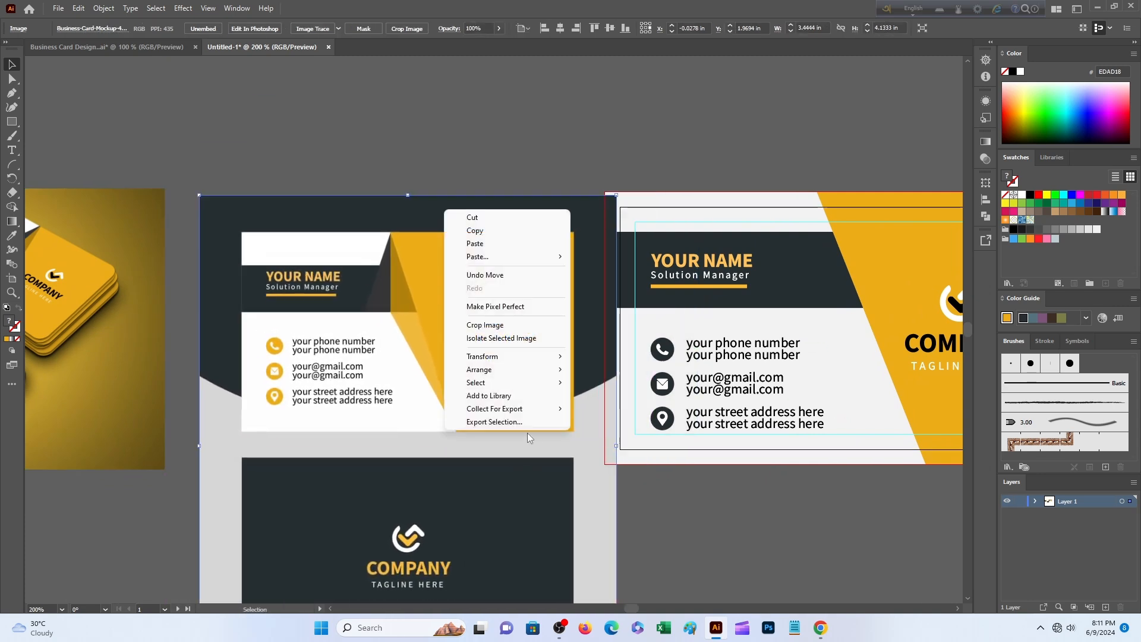
{"action": "mouse_move", "coordinate": [534, 373]}
{"action": "left_click", "coordinate": [618, 415]}
Enlarge the flat mockup reference to about 4.25 × 5.11 in and align its front card beside the first artboard for comparison.
{"action": "left_click_drag", "start_coordinate": [489, 364], "coordinate": [516, 368]}
{"action": "left_click_drag", "start_coordinate": [649, 198], "coordinate": [675, 171]}
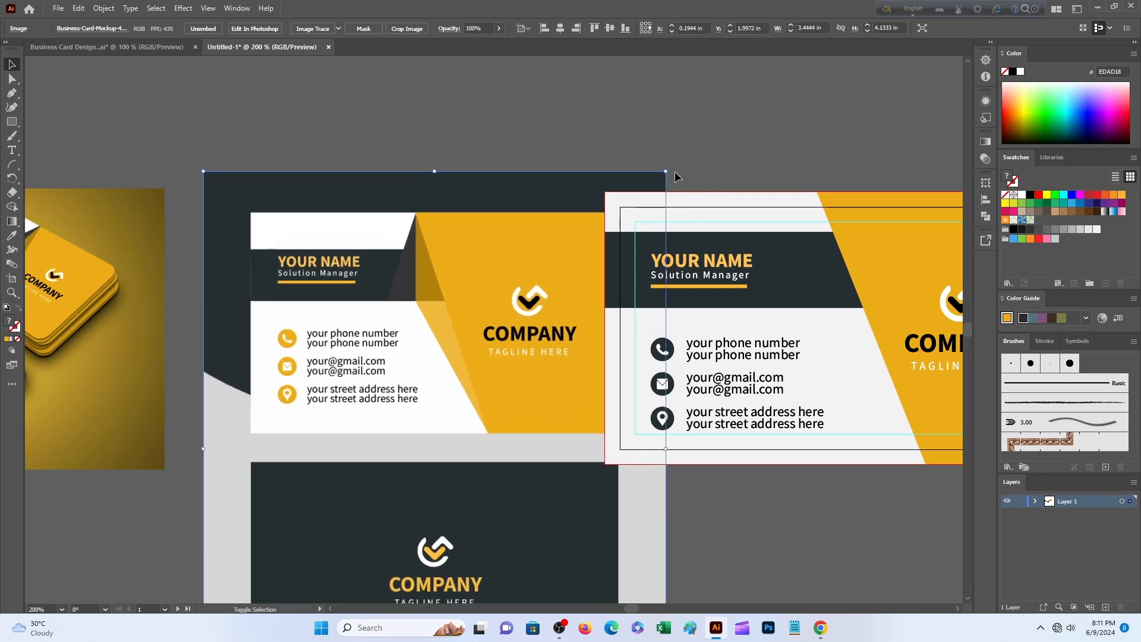
{"action": "mouse_move", "coordinate": [550, 227]}
{"action": "left_mouse_down"}
{"action": "mouse_move", "coordinate": [528, 233]}
{"action": "mouse_move", "coordinate": [539, 223]}
{"action": "left_mouse_up"}
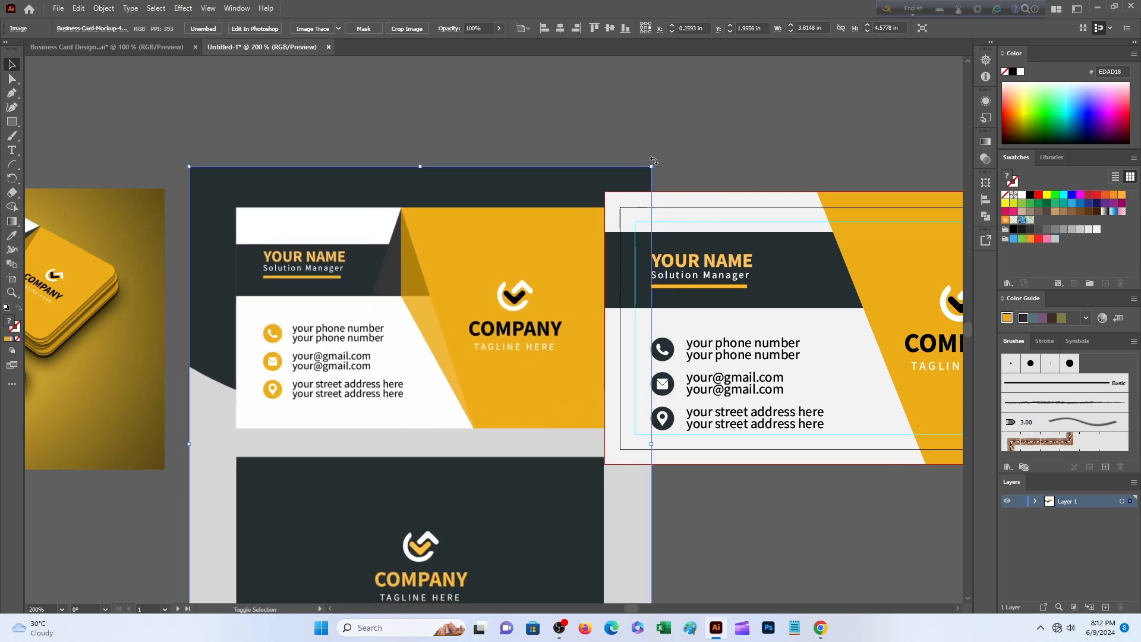
{"action": "left_click_drag", "start_coordinate": [652, 166], "coordinate": [675, 138]}
{"action": "left_click_drag", "start_coordinate": [468, 261], "coordinate": [445, 296]}
{"action": "mouse_move", "coordinate": [650, 173]}
{"action": "left_mouse_down"}
{"action": "mouse_move", "coordinate": [666, 159]}
{"action": "mouse_move", "coordinate": [656, 168]}
{"action": "left_mouse_up"}
{"action": "left_click_drag", "start_coordinate": [521, 241], "coordinate": [528, 230]}
{"action": "left_click", "coordinate": [752, 173]}
{"action": "scroll", "coordinate": [802, 381], "scroll_direction": "down", "scroll_amount": 2}
{"action": "left_click_drag", "start_coordinate": [810, 428], "coordinate": [744, 422]}
{"action": "mouse_move", "coordinate": [511, 289]}
{"action": "left_mouse_down"}
{"action": "mouse_move", "coordinate": [498, 289]}
{"action": "mouse_move", "coordinate": [511, 290]}
{"action": "left_mouse_up"}
{"action": "left_click", "coordinate": [719, 482]}
{"action": "left_click_drag", "start_coordinate": [826, 499], "coordinate": [794, 508]}
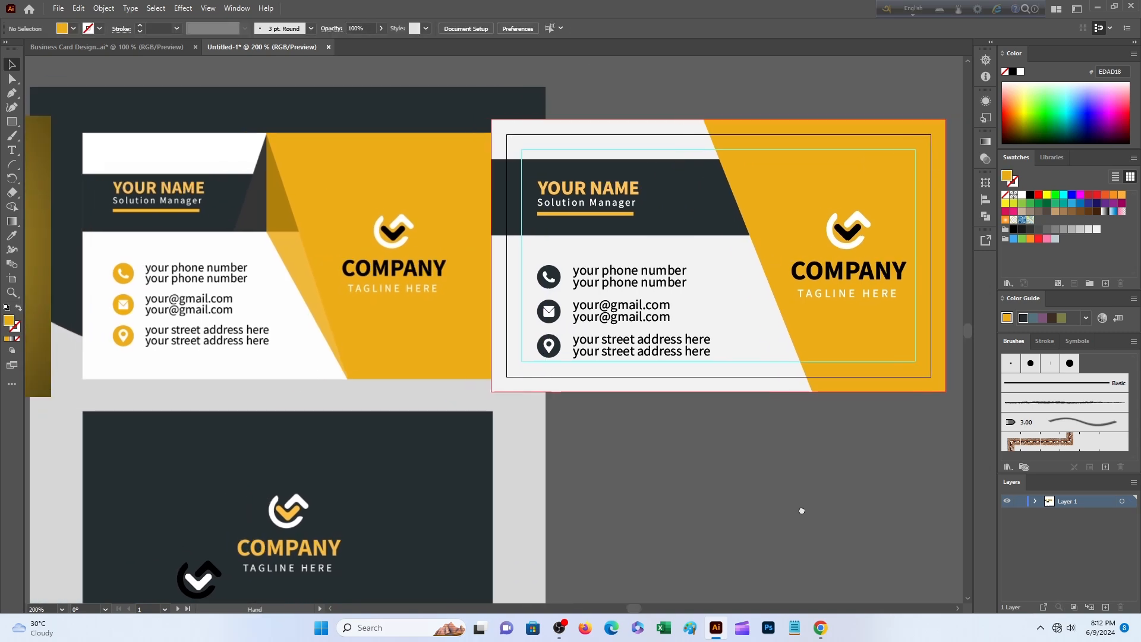
Make the dark horizontal band on the first artboard slightly thinner by lowering its upper edge and raising its lower edge.
{"action": "left_click", "coordinate": [688, 223]}
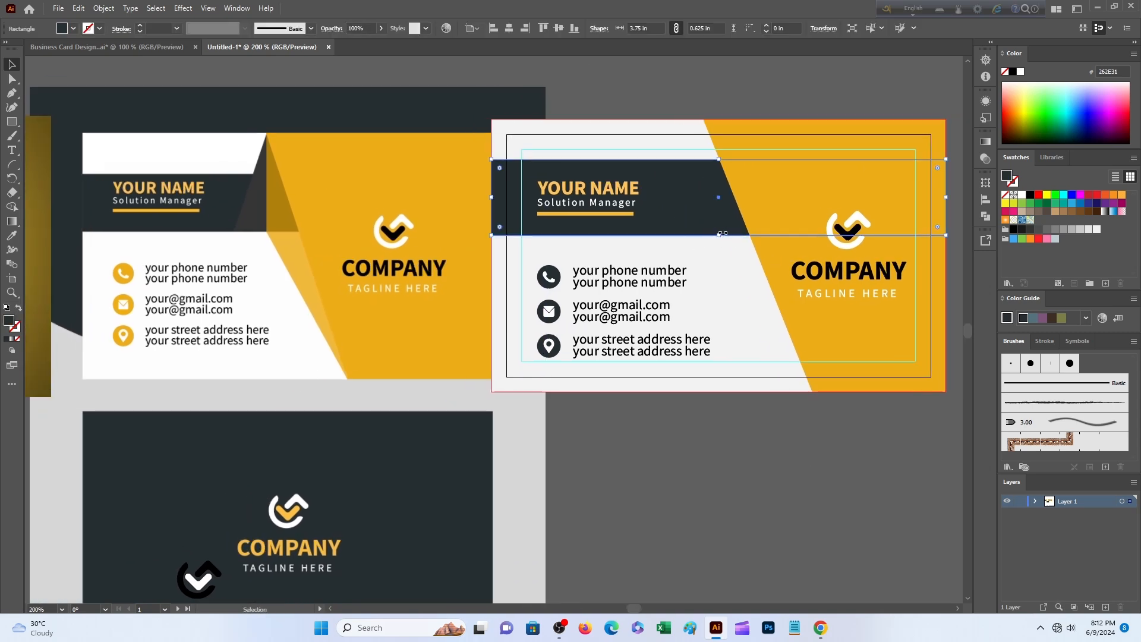
{"action": "left_click_drag", "start_coordinate": [722, 159], "coordinate": [719, 163]}
{"action": "left_click_drag", "start_coordinate": [719, 234], "coordinate": [721, 225]}
{"action": "left_click", "coordinate": [719, 408]}
{"action": "scroll", "coordinate": [724, 427], "scroll_direction": "right", "scroll_amount": 3}
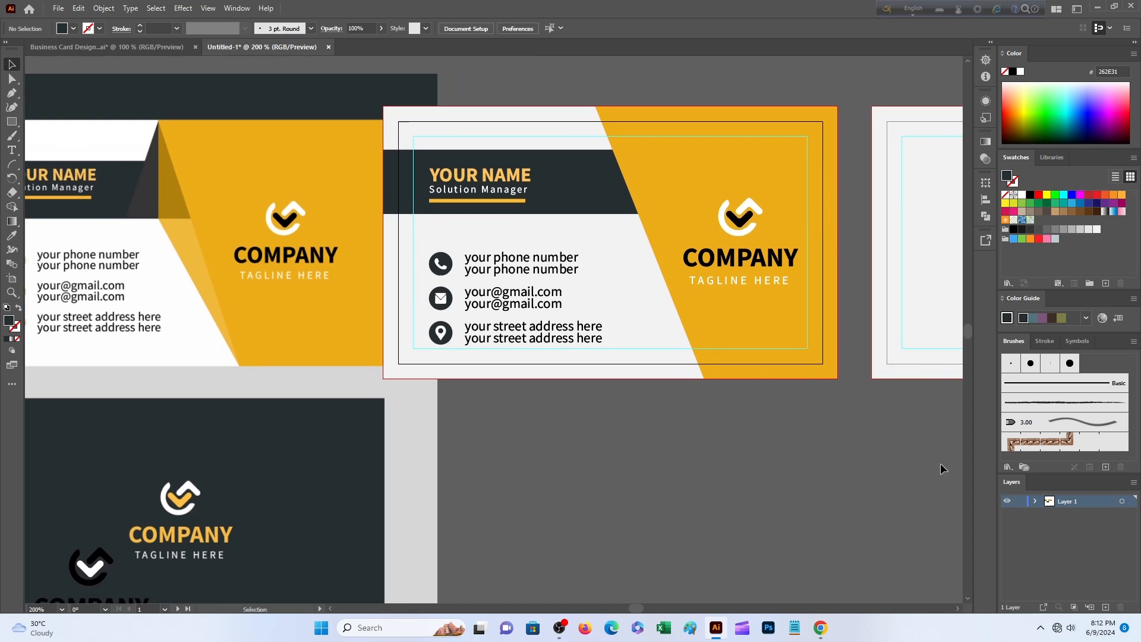
Shift the flat mockup reference right, partly behind the first artboard, so its folded corner detail sits beside the card.
{"action": "left_click", "coordinate": [12, 93]}
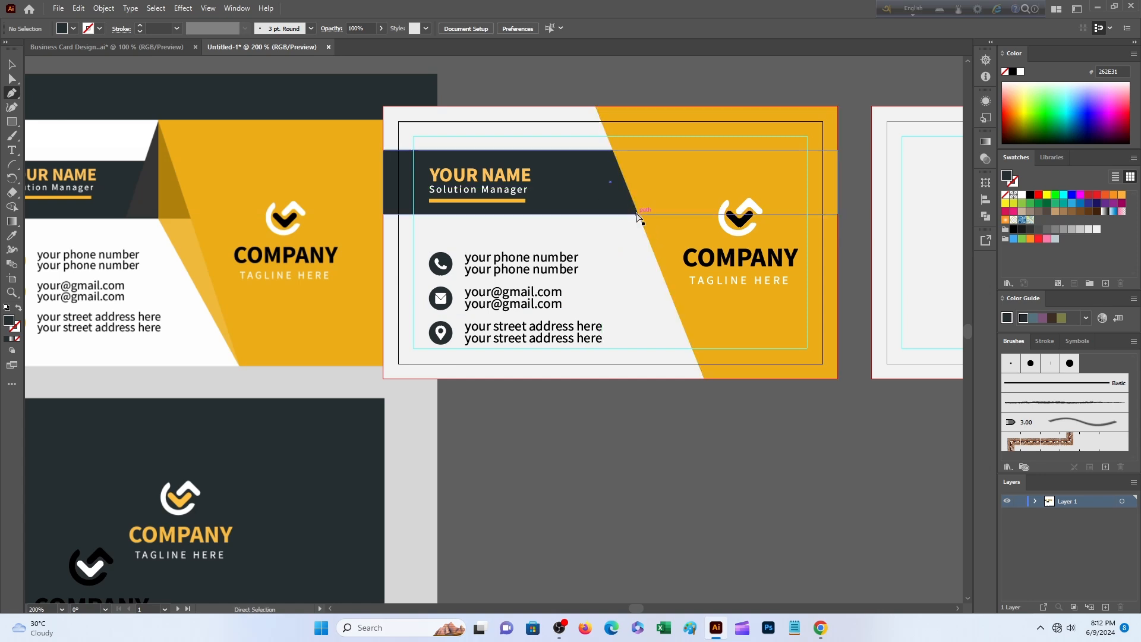
{"action": "key", "text": "ctrl+plus"}
{"action": "scroll", "coordinate": [667, 274], "scroll_direction": "up", "scroll_amount": 4}
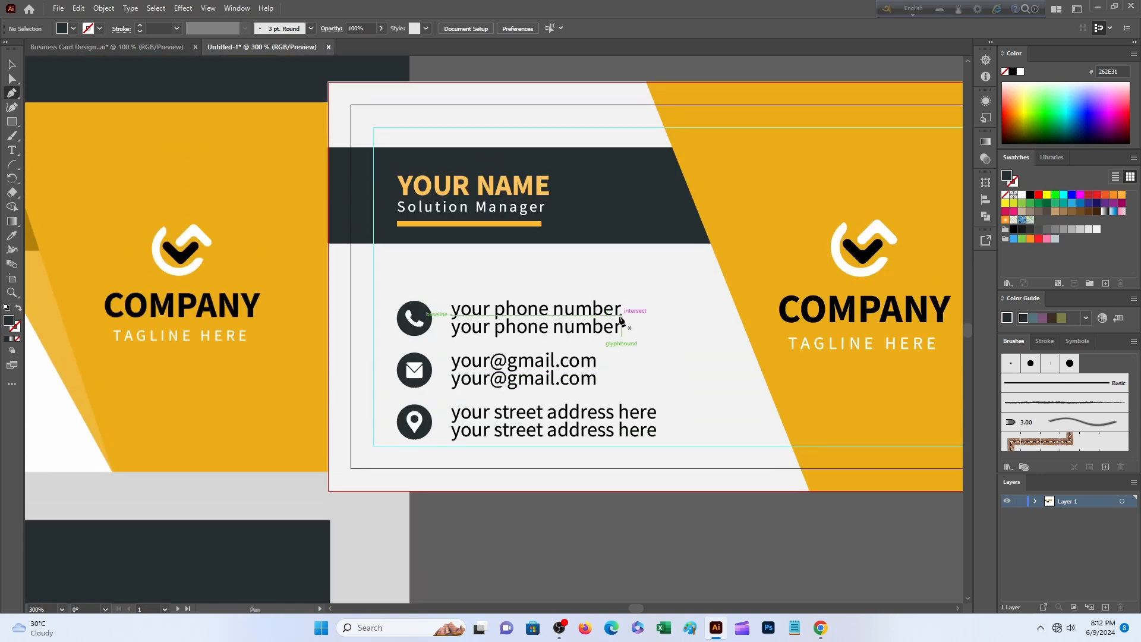
{"action": "scroll", "coordinate": [545, 248], "scroll_direction": "left", "scroll_amount": 5}
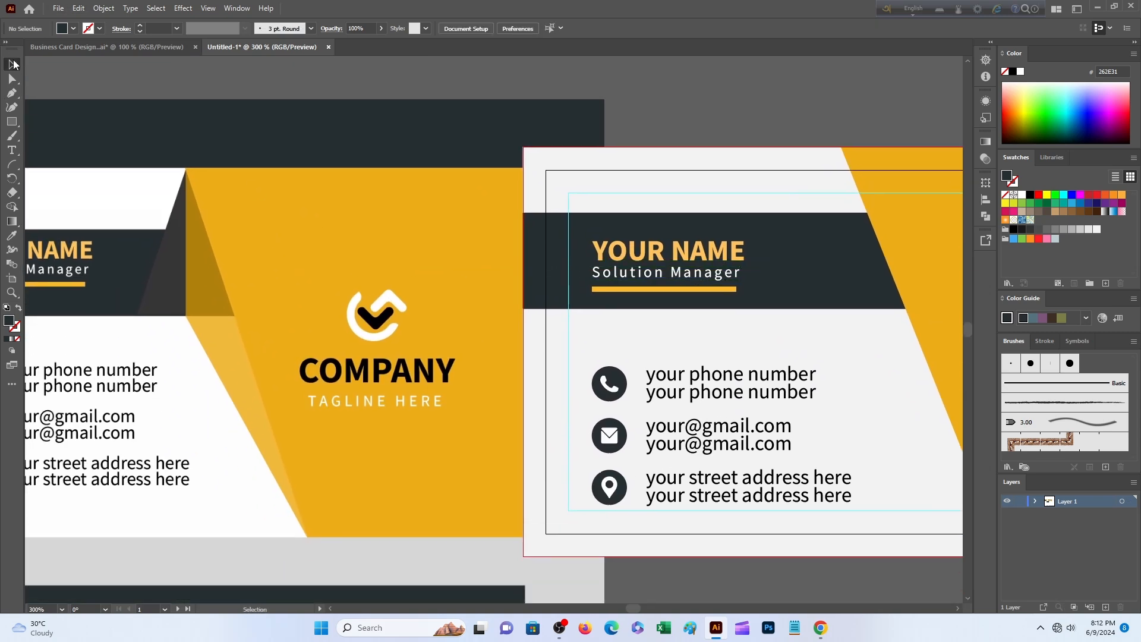
{"action": "left_click_drag", "start_coordinate": [327, 288], "coordinate": [564, 289]}
{"action": "left_click_drag", "start_coordinate": [763, 346], "coordinate": [491, 299]}
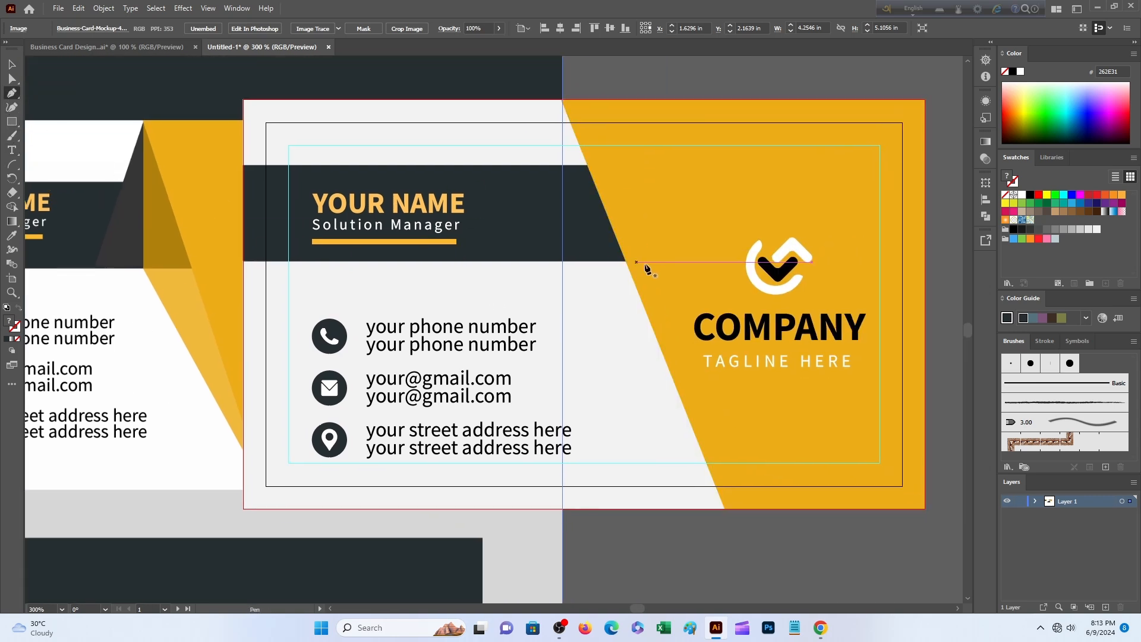
Draw a closed triangle about 0.36 × 0.89 in with the Pen tool, from the band's lower edge up to the yellow diagonal's upper end.
{"action": "left_click", "coordinate": [625, 260]}
{"action": "left_click", "coordinate": [561, 261]}
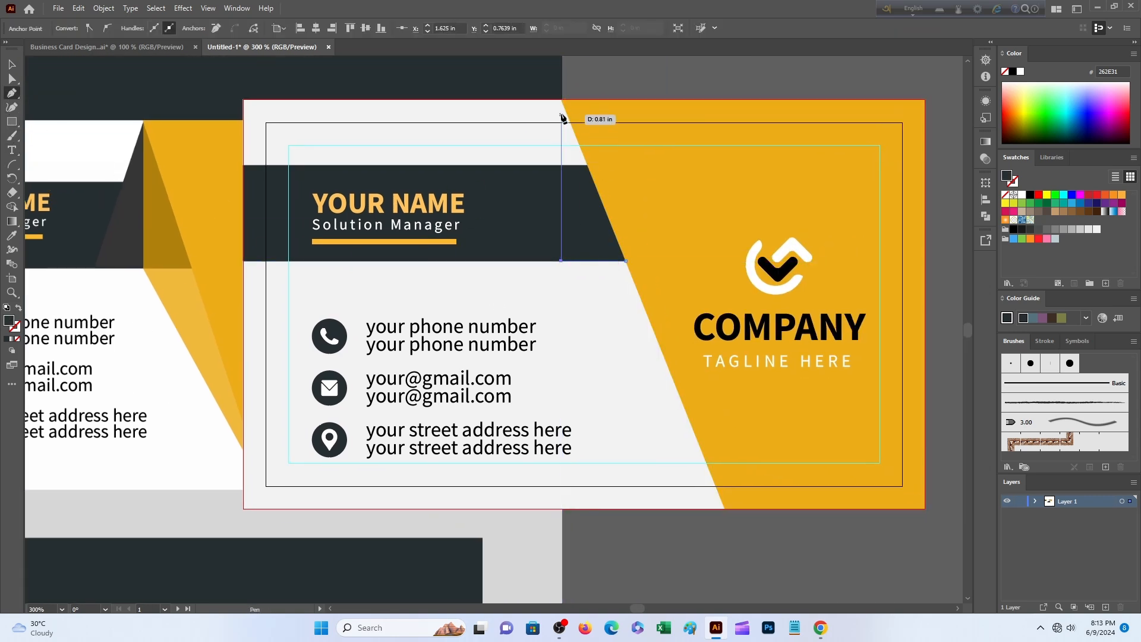
{"action": "left_click", "coordinate": [561, 99]}
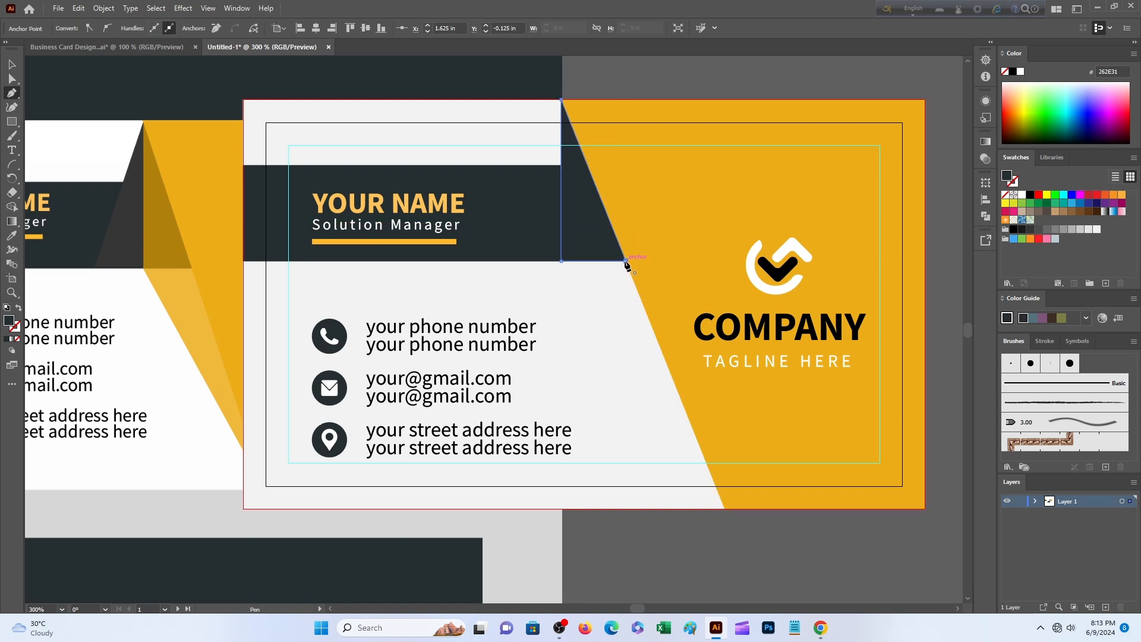
{"action": "left_click", "coordinate": [625, 260]}
{"action": "left_click", "coordinate": [12, 65]}
{"action": "scroll", "coordinate": [407, 212], "scroll_direction": "up", "scroll_amount": 1}
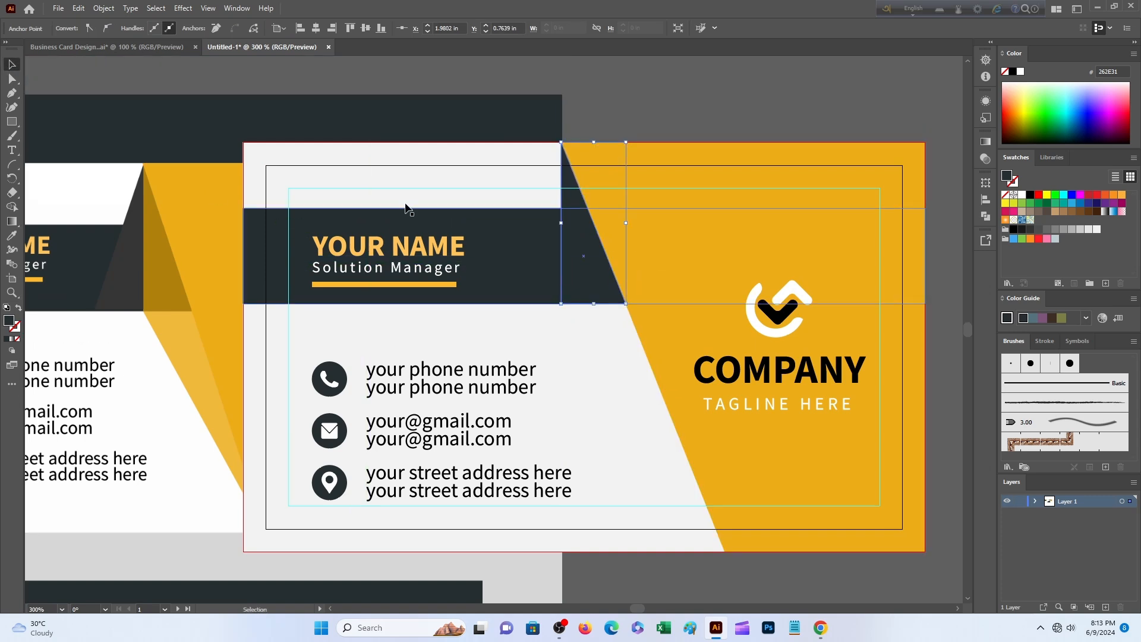
{"action": "left_click", "coordinate": [678, 119]}
Fill the new triangle with the dark gold (B0810D) sampled from the fold shadow in the flat mockup reference.
{"action": "left_click", "coordinate": [586, 272]}
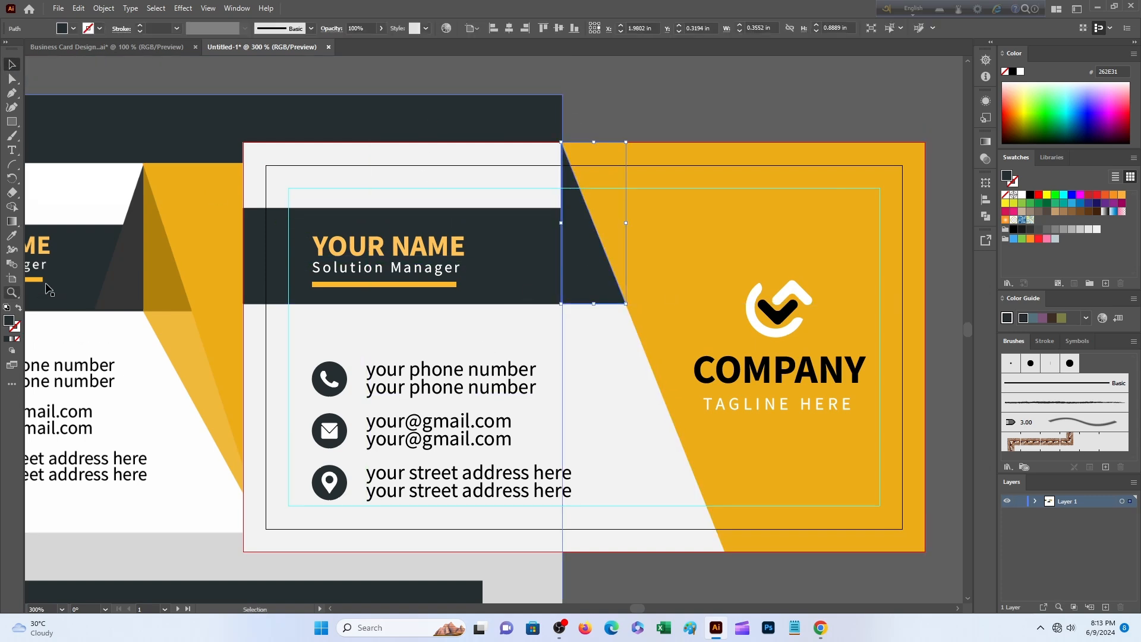
{"action": "left_click", "coordinate": [12, 235]}
{"action": "left_click", "coordinate": [171, 276]}
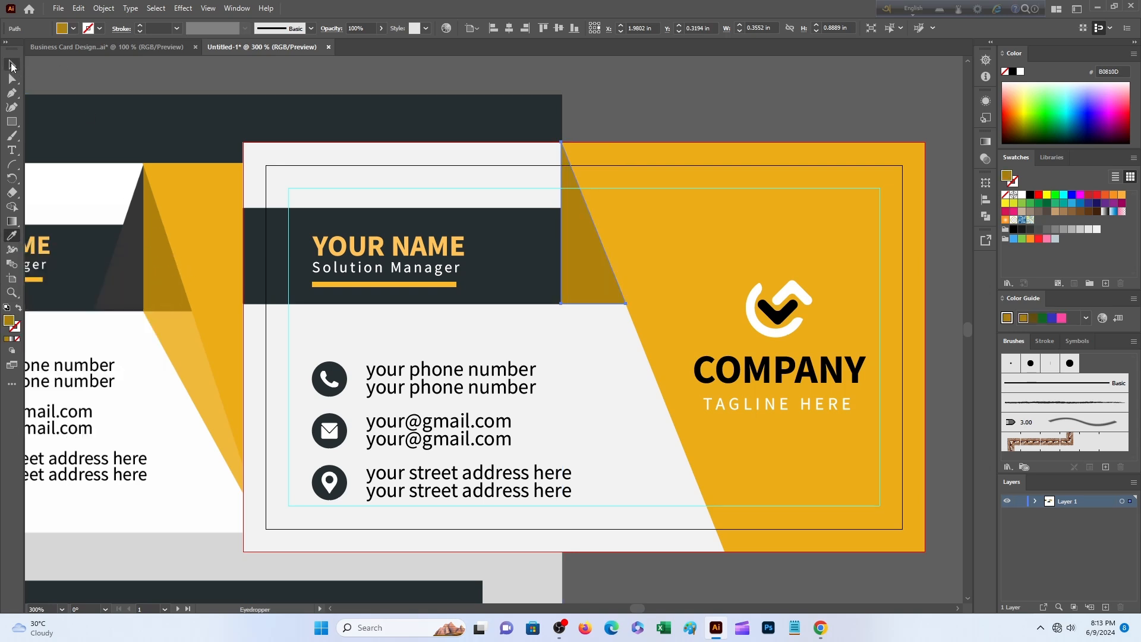
{"action": "left_click", "coordinate": [12, 64]}
{"action": "left_click", "coordinate": [674, 94]}
{"action": "scroll", "coordinate": [638, 315], "scroll_direction": "down", "scroll_amount": 1}
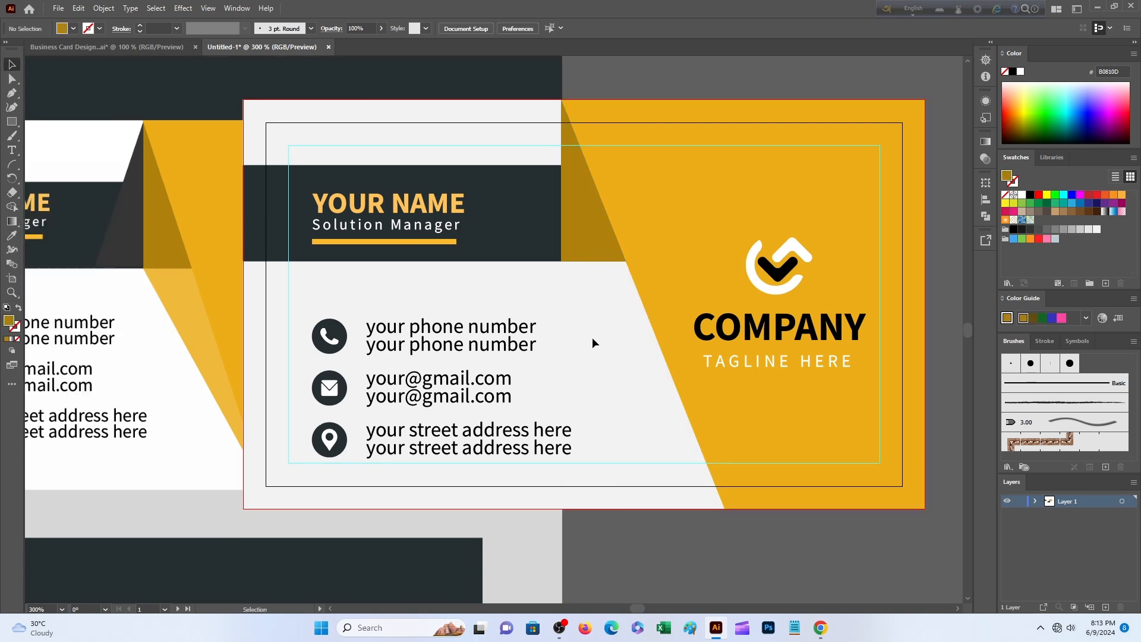
{"action": "scroll", "coordinate": [592, 337], "scroll_direction": "up", "scroll_amount": 1}
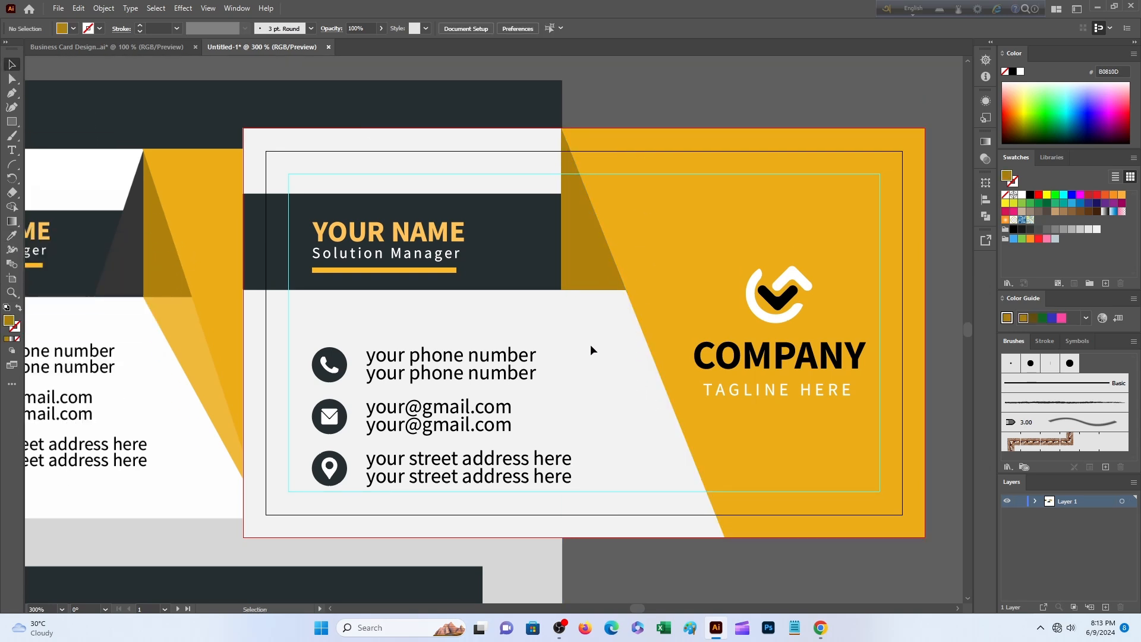
Draw a closed triangle below the dark gold one with the Pen tool, tapering along the yellow diagonal to the bottom bleed edge.
{"action": "left_click", "coordinate": [11, 94]}
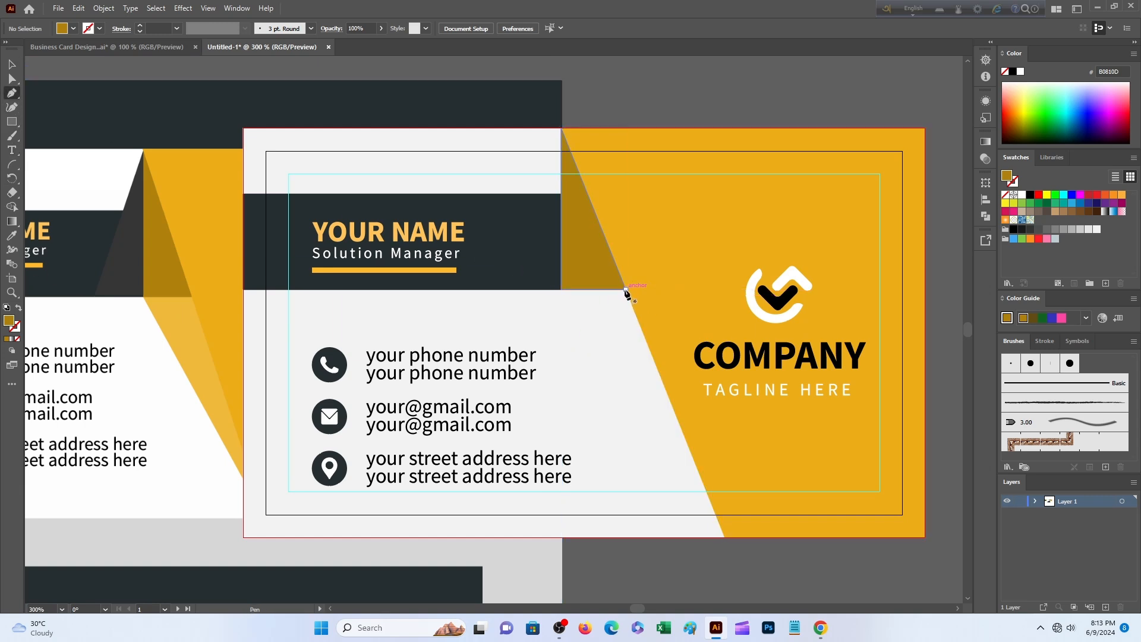
{"action": "left_click", "coordinate": [625, 290]}
{"action": "left_click", "coordinate": [724, 538]}
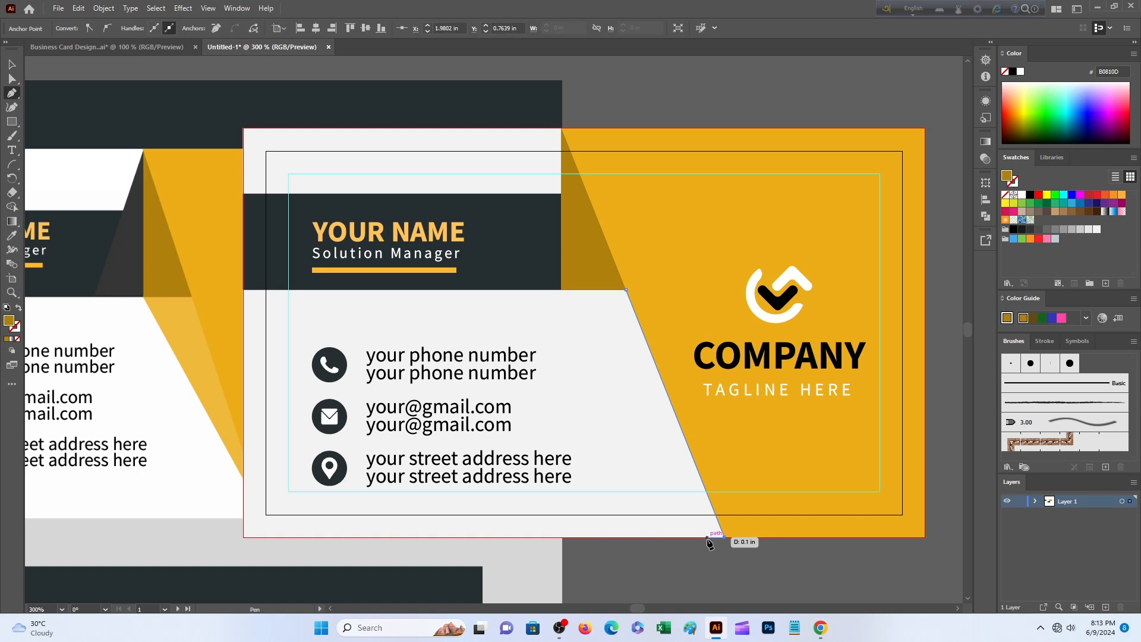
{"action": "left_click", "coordinate": [559, 290]}
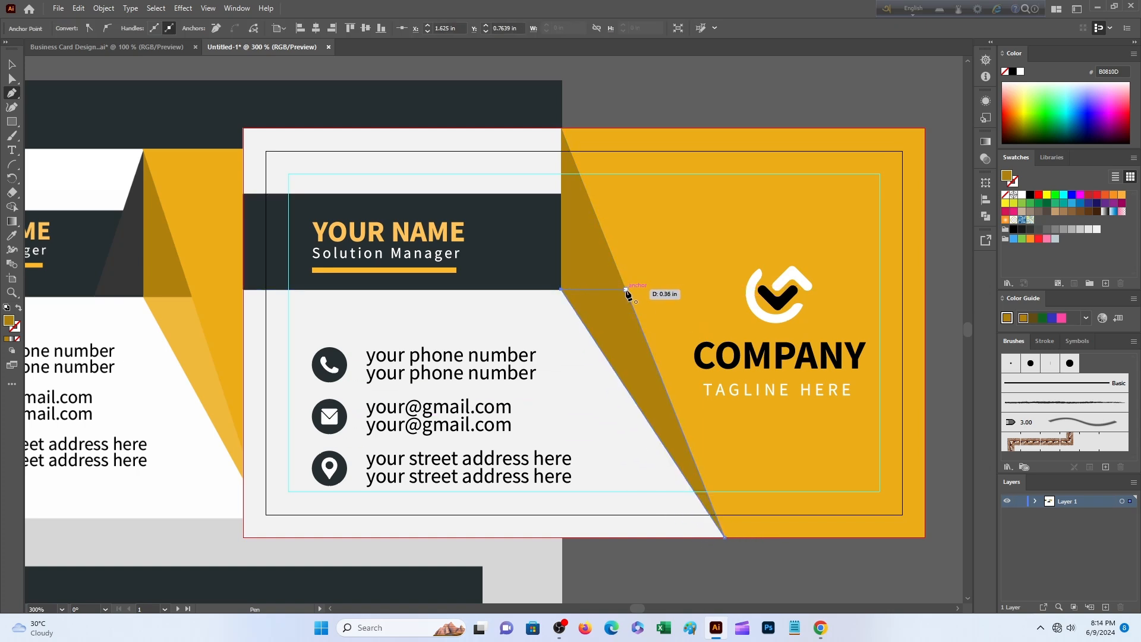
{"action": "left_click", "coordinate": [626, 290]}
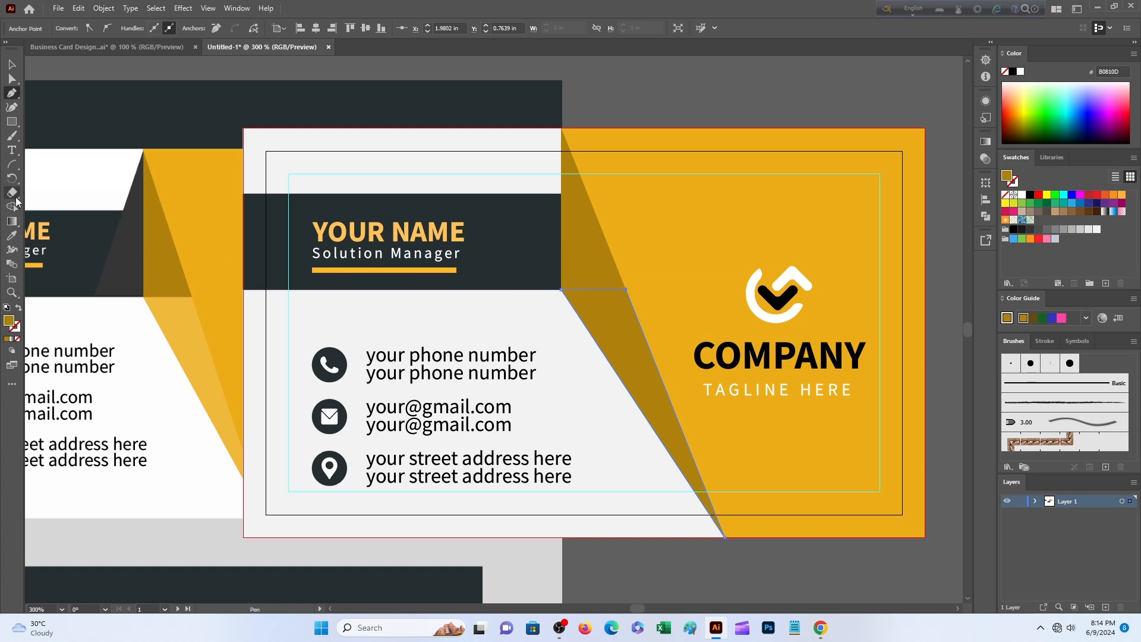
Fill the lower triangle with the light yellow (F0B93A) sampled from the matching fold in the flat mockup reference.
{"action": "left_click", "coordinate": [11, 235]}
{"action": "left_click", "coordinate": [196, 339]}
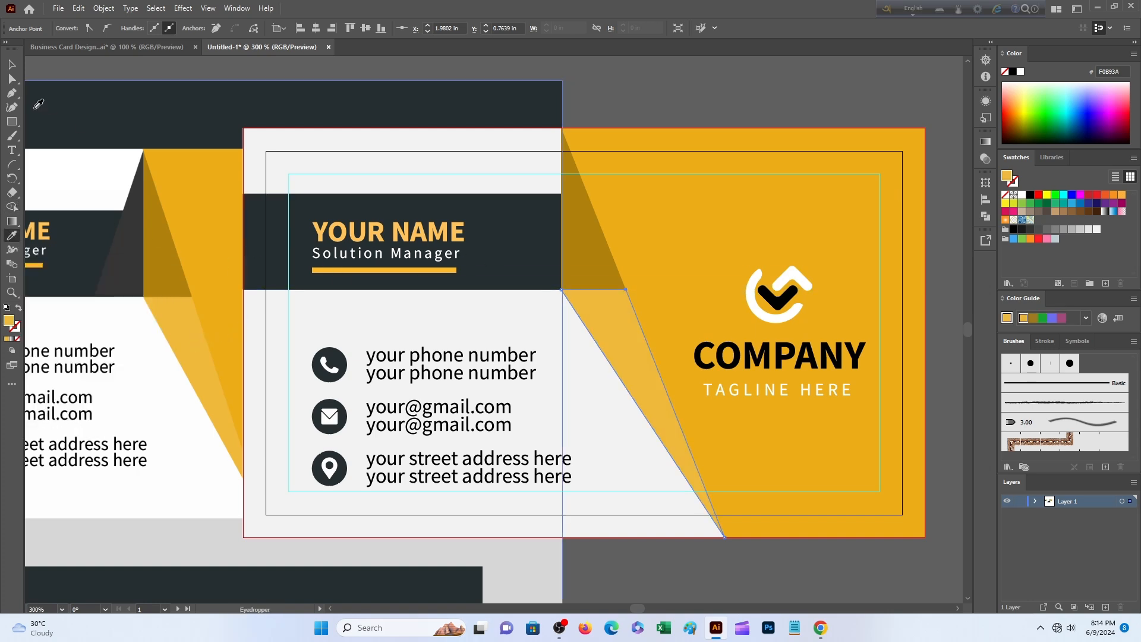
{"action": "left_click", "coordinate": [10, 65]}
{"action": "left_click", "coordinate": [642, 564]}
{"action": "scroll", "coordinate": [438, 84], "scroll_direction": "up", "scroll_amount": 2}
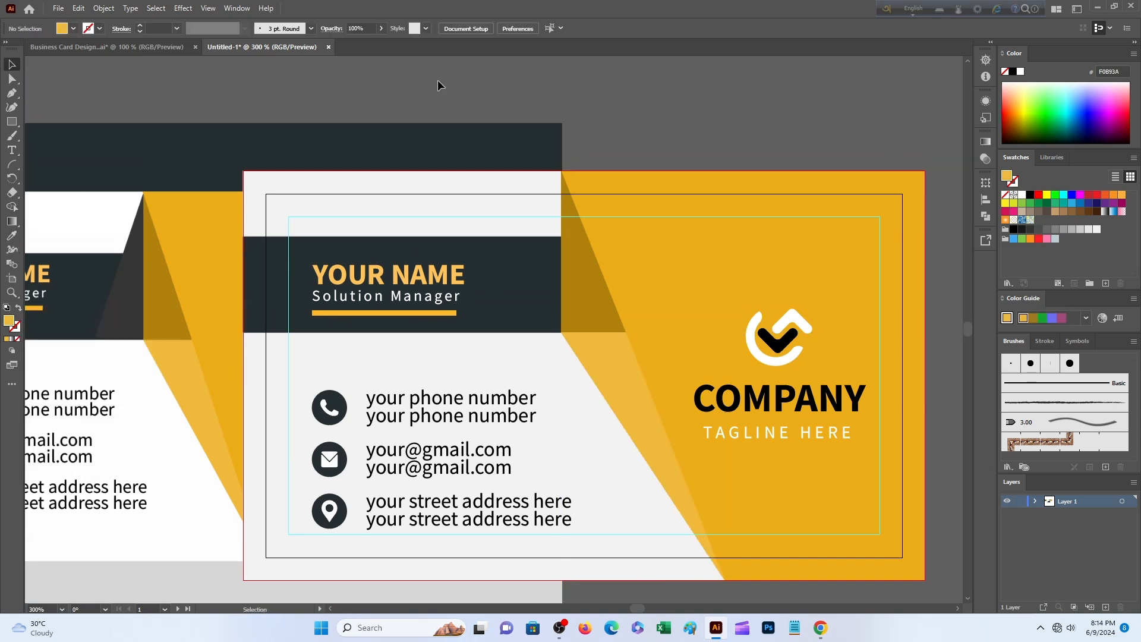
Reflect a copy of the dark gold triangle horizontally and place it against the original's vertical edge, over the band's end.
{"action": "right_click", "coordinate": [579, 265]}
{"action": "mouse_move", "coordinate": [666, 539]}
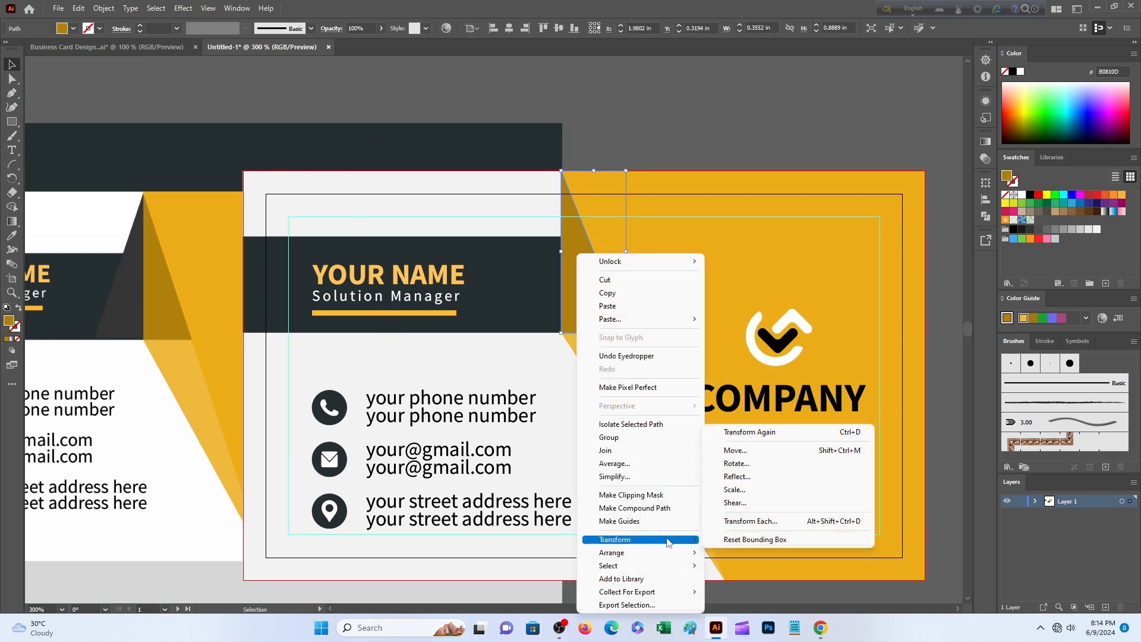
{"action": "left_click", "coordinate": [741, 479]}
{"action": "left_click", "coordinate": [606, 560]}
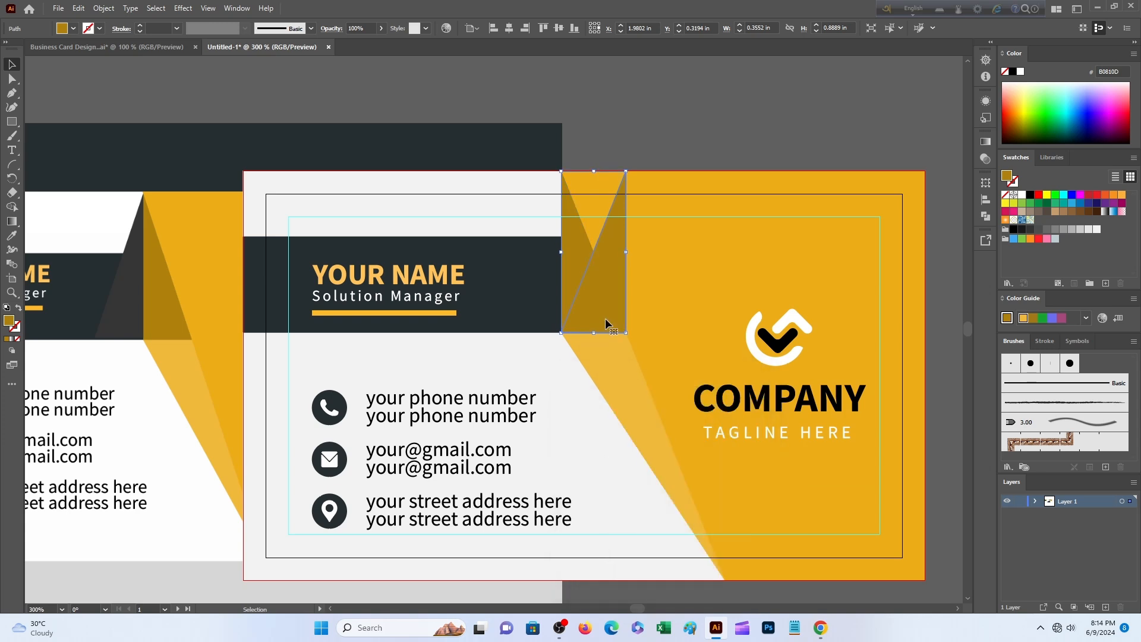
{"action": "left_click_drag", "start_coordinate": [605, 291], "coordinate": [540, 294]}
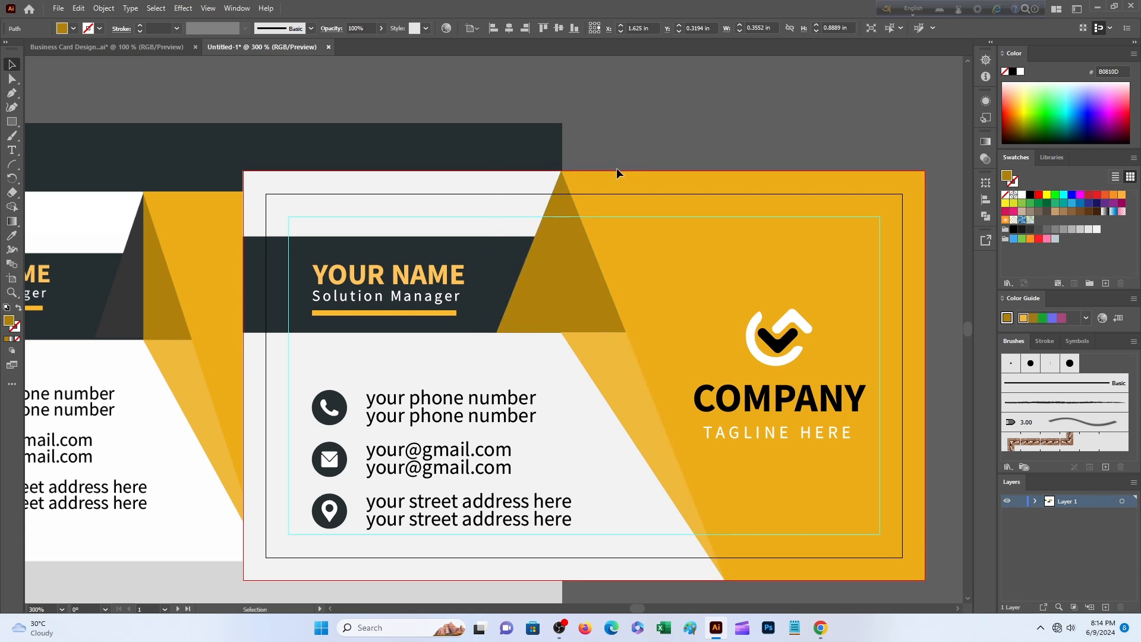
Fill the mirrored triangle with the dark grey (353535) sampled from the band's fold in the flat mockup reference.
{"action": "left_click", "coordinate": [12, 235]}
{"action": "left_click", "coordinate": [132, 285]}
{"action": "left_click", "coordinate": [12, 64]}
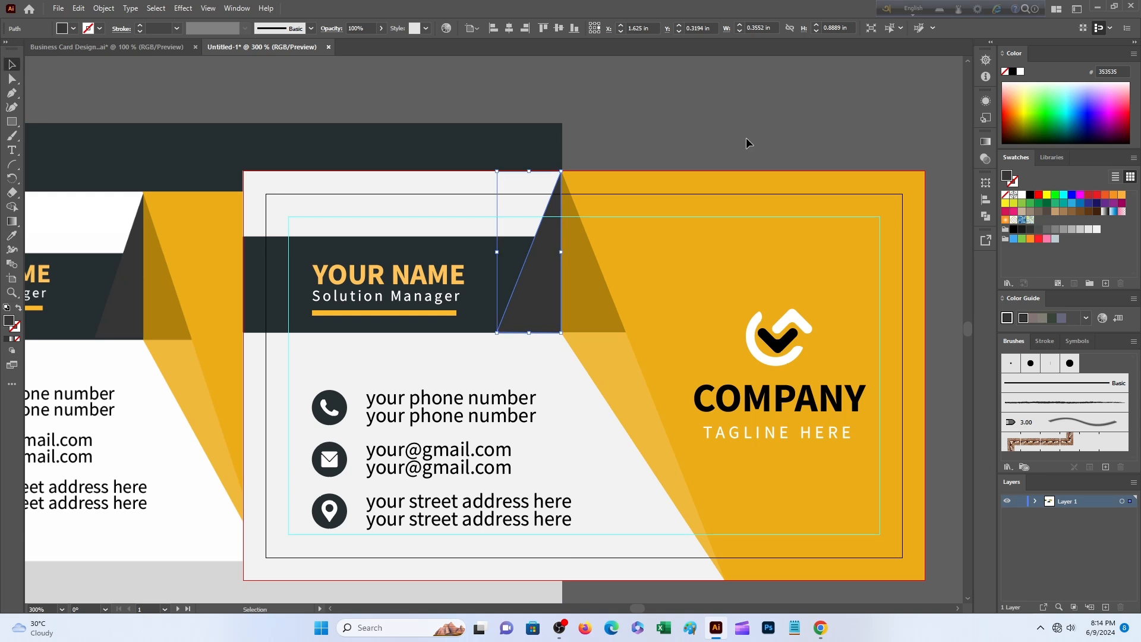
{"action": "left_click", "coordinate": [746, 137]}
{"action": "scroll", "coordinate": [766, 220], "scroll_direction": "down", "scroll_amount": 5}
{"action": "scroll", "coordinate": [783, 519], "scroll_direction": "up", "scroll_amount": 4}
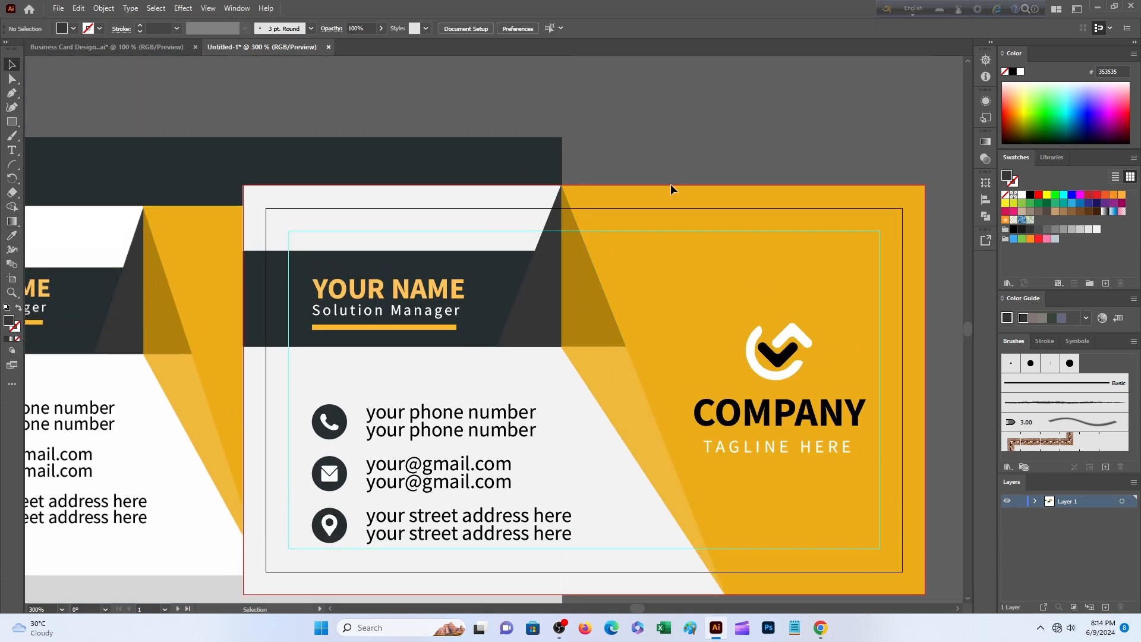
Move the flat mockup reference left until it is completely clear of the first artboard.
{"action": "scroll", "coordinate": [672, 189], "scroll_direction": "down", "scroll_amount": 1}
{"action": "left_click_drag", "start_coordinate": [194, 211], "coordinate": [66, 216]}
{"action": "scroll", "coordinate": [364, 253], "scroll_direction": "down", "scroll_amount": 2}
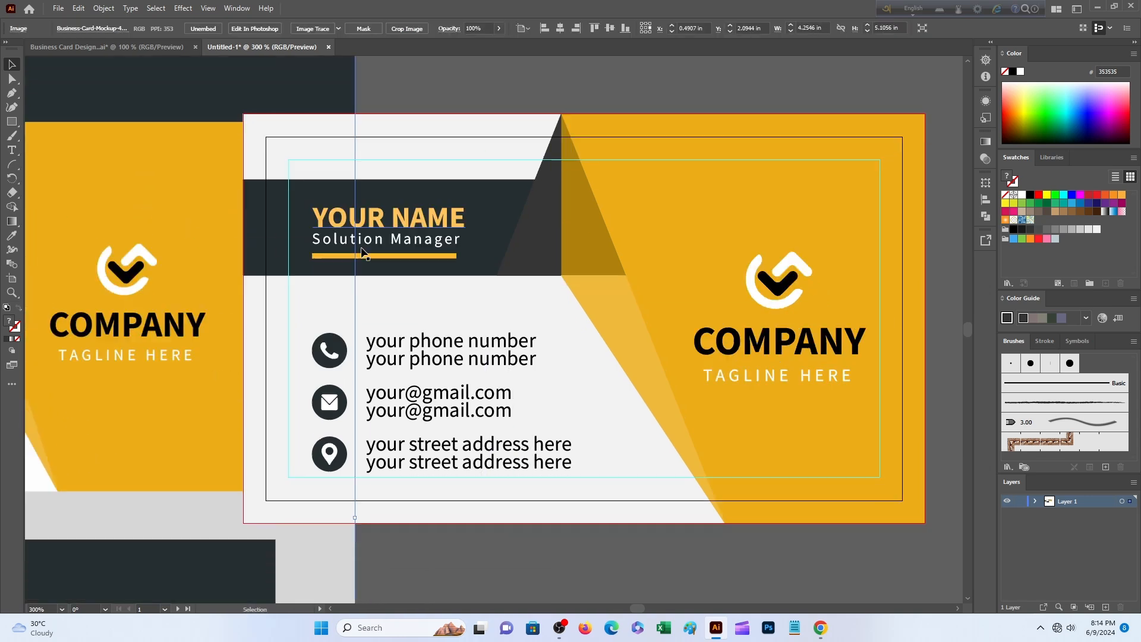
{"action": "left_click_drag", "start_coordinate": [190, 244], "coordinate": [33, 238]}
{"action": "scroll", "coordinate": [416, 214], "scroll_direction": "down", "scroll_amount": 1}
Ungroup the contact text and logo group, and nudge the name and title block slightly upward within the dark band.
{"action": "left_click", "coordinate": [423, 194]}
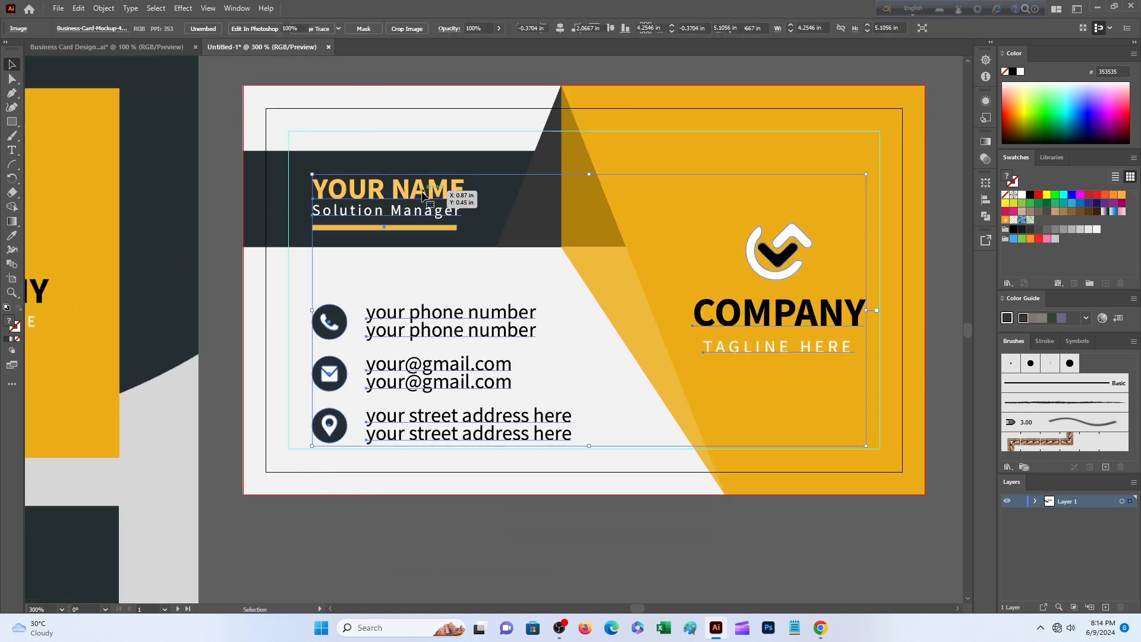
{"action": "right_click", "coordinate": [422, 193]}
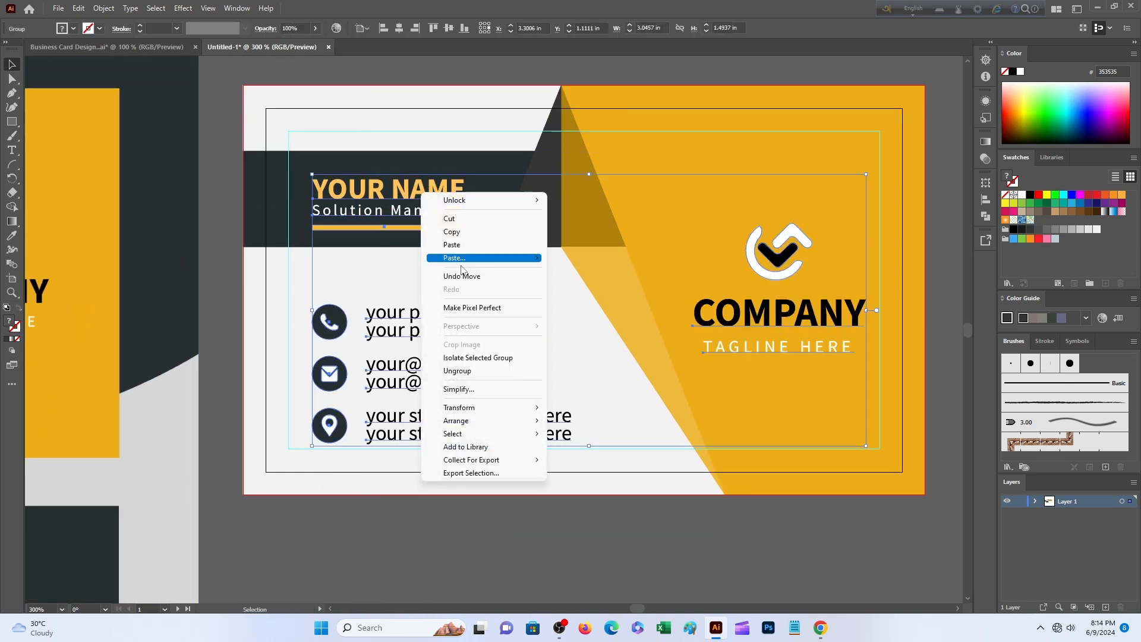
{"action": "left_click", "coordinate": [471, 371]}
{"action": "left_click_drag", "start_coordinate": [410, 195], "coordinate": [409, 189]}
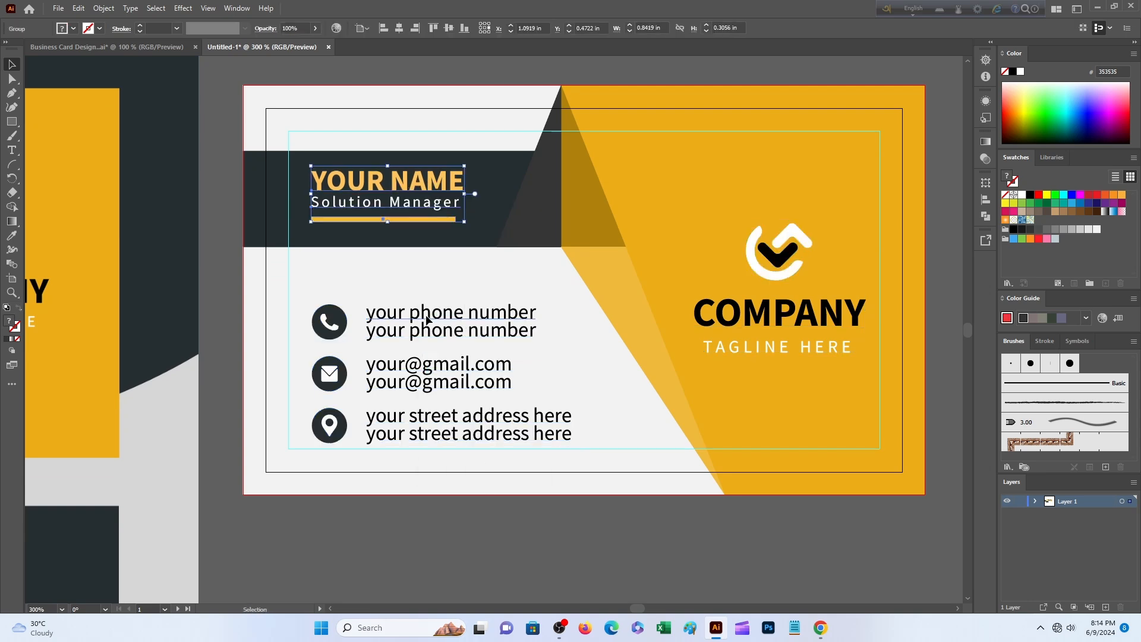
Group the three contact icons with their phone, e-mail and address lines, and move the block slightly up and left.
{"action": "left_click", "coordinate": [329, 322]}
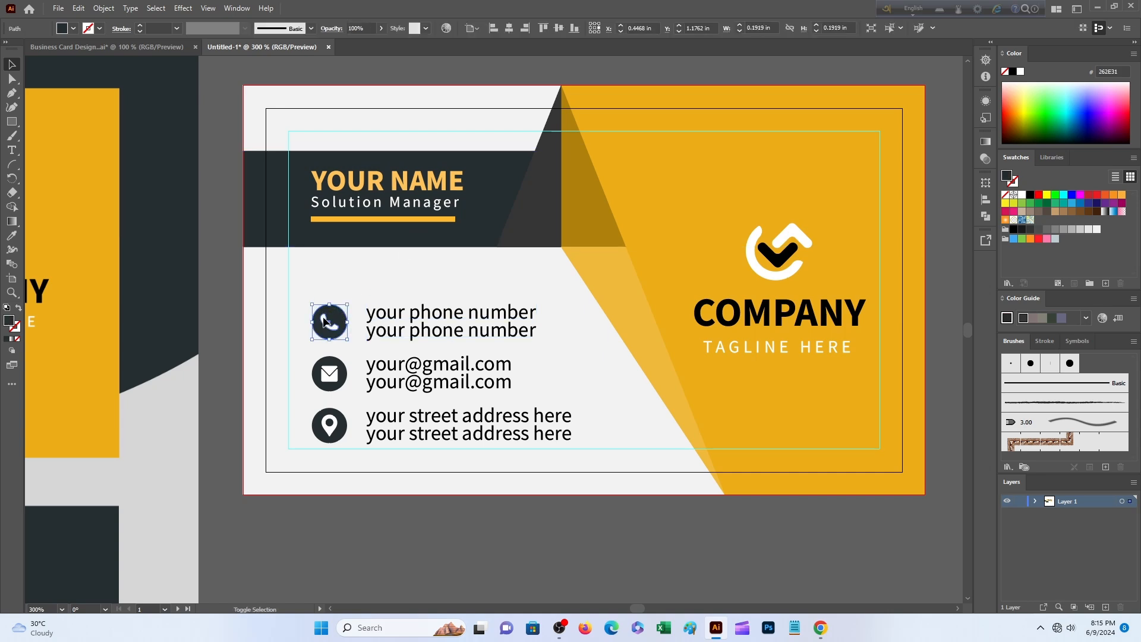
{"action": "left_click", "coordinate": [333, 374], "text": "shift"}
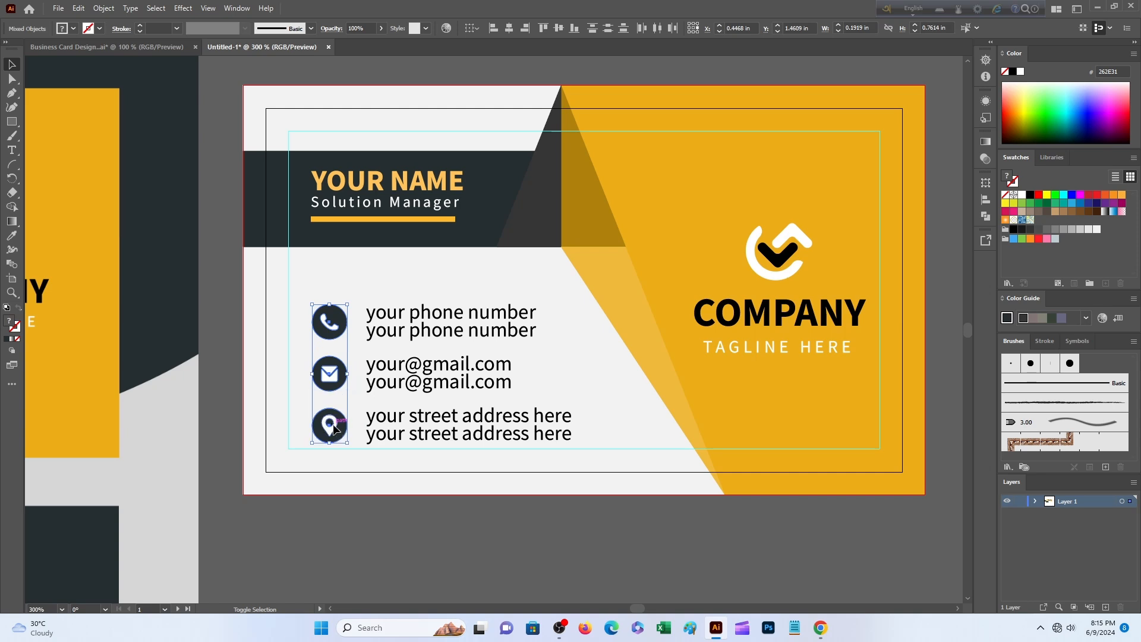
{"action": "left_click", "coordinate": [425, 327], "text": "shift"}
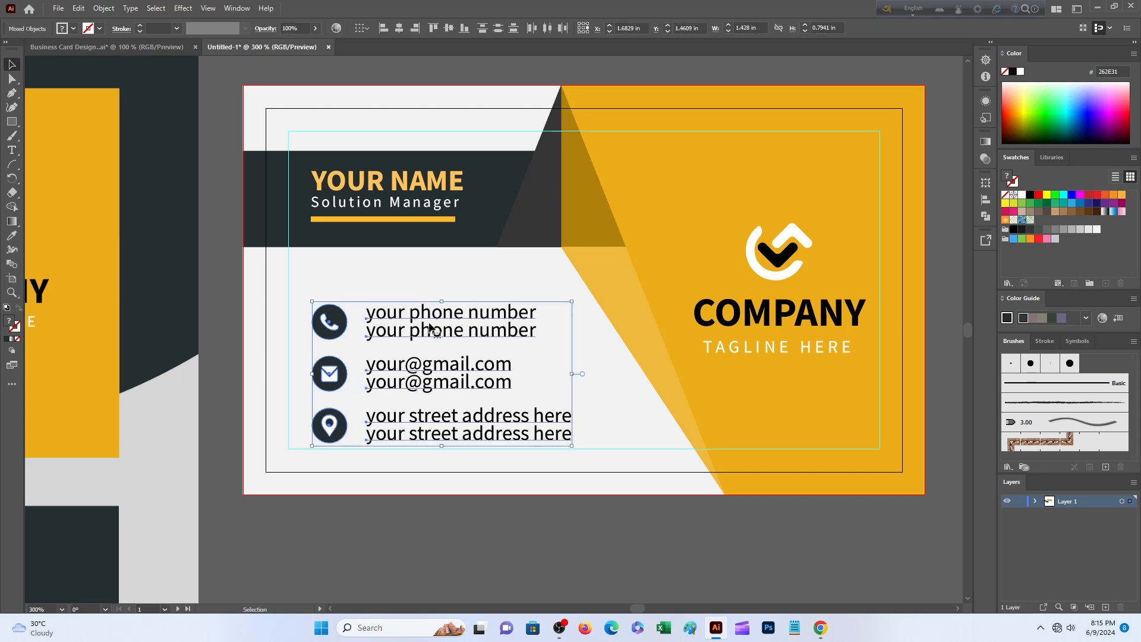
{"action": "right_click", "coordinate": [429, 326]}
{"action": "left_click", "coordinate": [473, 493]}
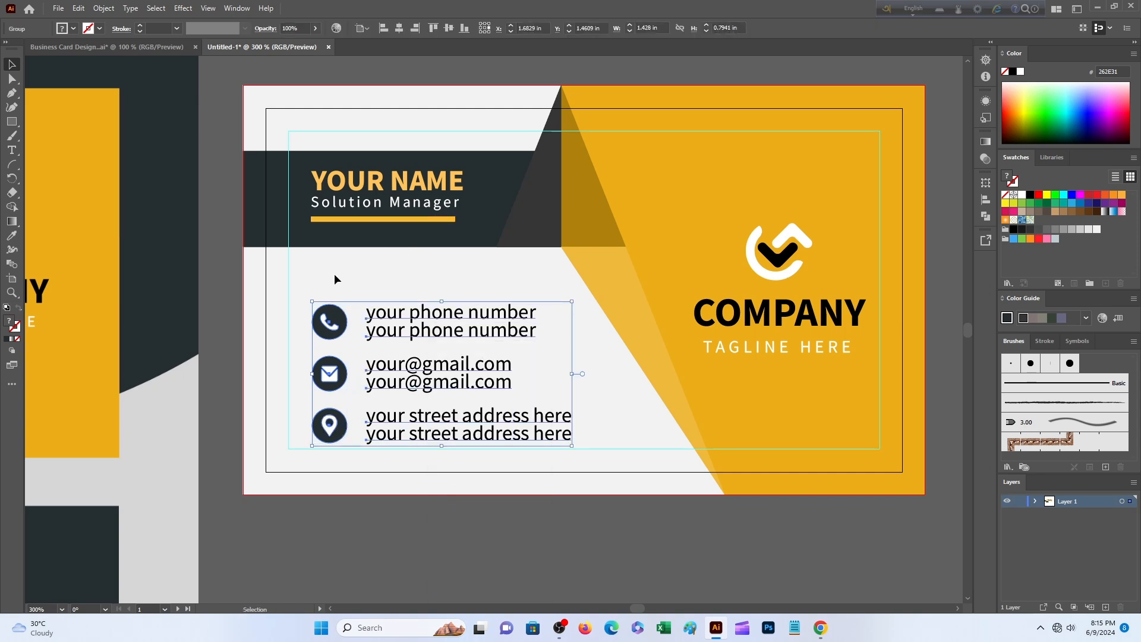
{"action": "left_click_drag", "start_coordinate": [395, 335], "coordinate": [379, 311]}
Show the rulers, place a vertical guide at the contact icons' left edge, and shift the name and title block towards it.
{"action": "left_click_drag", "start_coordinate": [383, 189], "coordinate": [380, 188]}
{"action": "key", "text": "a"}
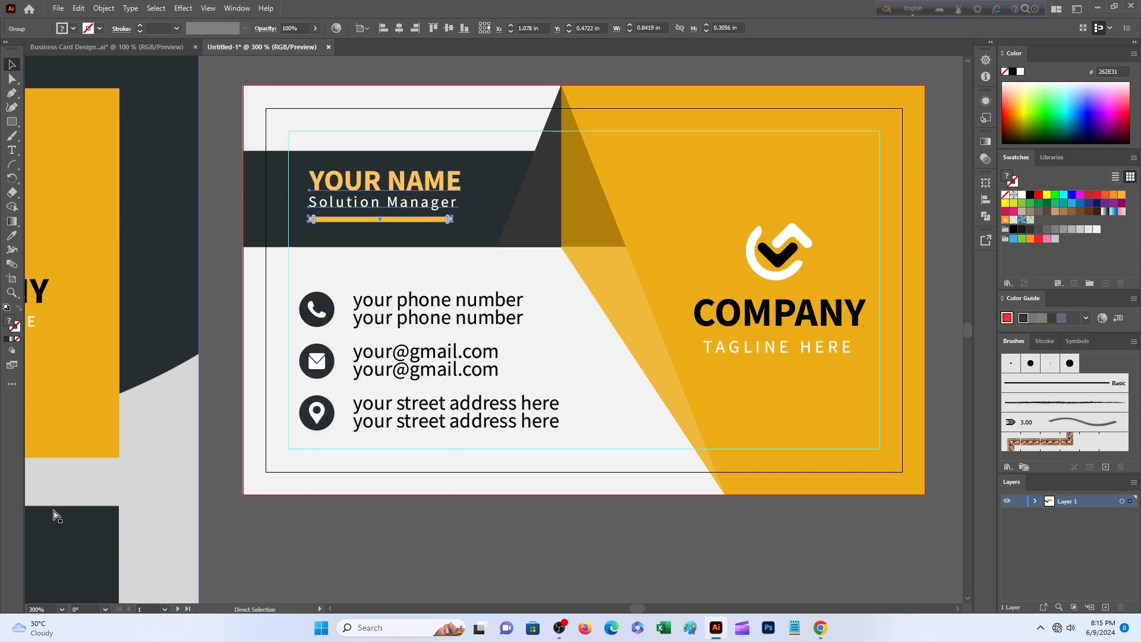
{"action": "key", "text": "ctrl+r"}
{"action": "key", "text": "v"}
{"action": "left_click_drag", "start_coordinate": [32, 407], "coordinate": [300, 409]}
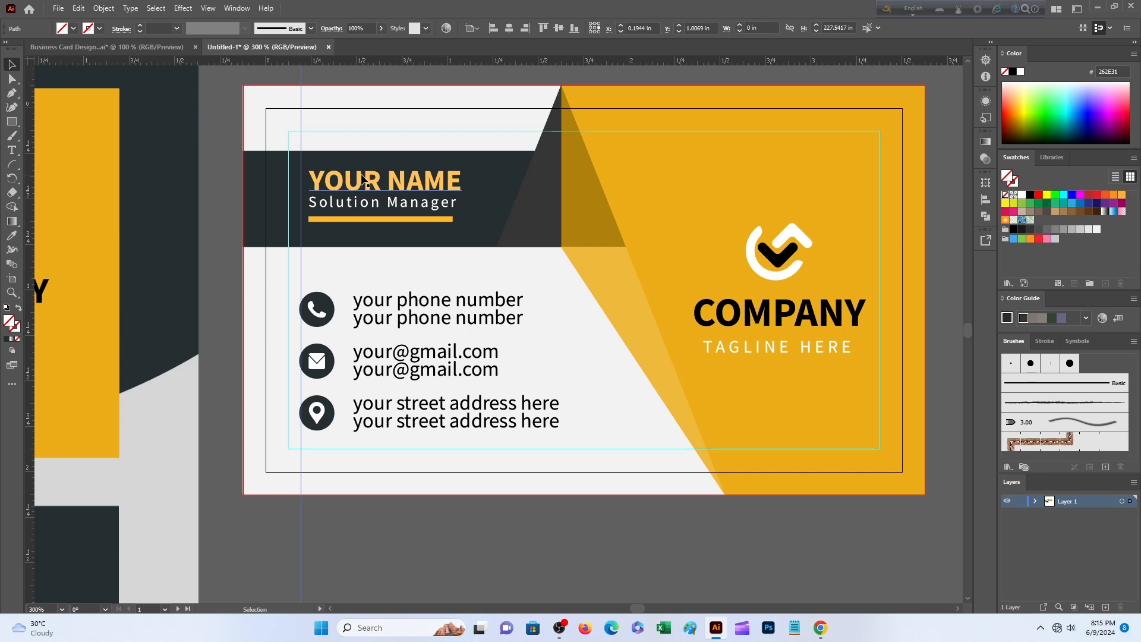
{"action": "left_click_drag", "start_coordinate": [353, 183], "coordinate": [346, 183]}
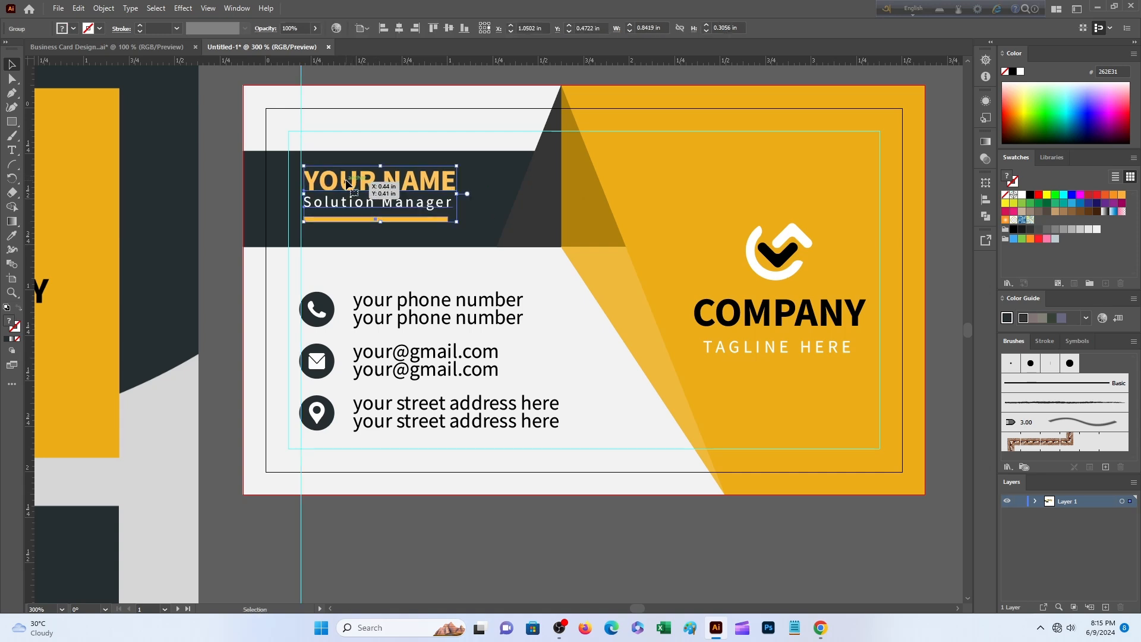
Left-align the name and title block with the contact group, and nudge both slightly down and right onto the guide.
{"action": "left_click", "coordinate": [344, 208], "text": "shift"}
{"action": "left_click", "coordinate": [357, 218], "text": "shift"}
{"action": "left_click", "coordinate": [379, 317], "text": "shift"}
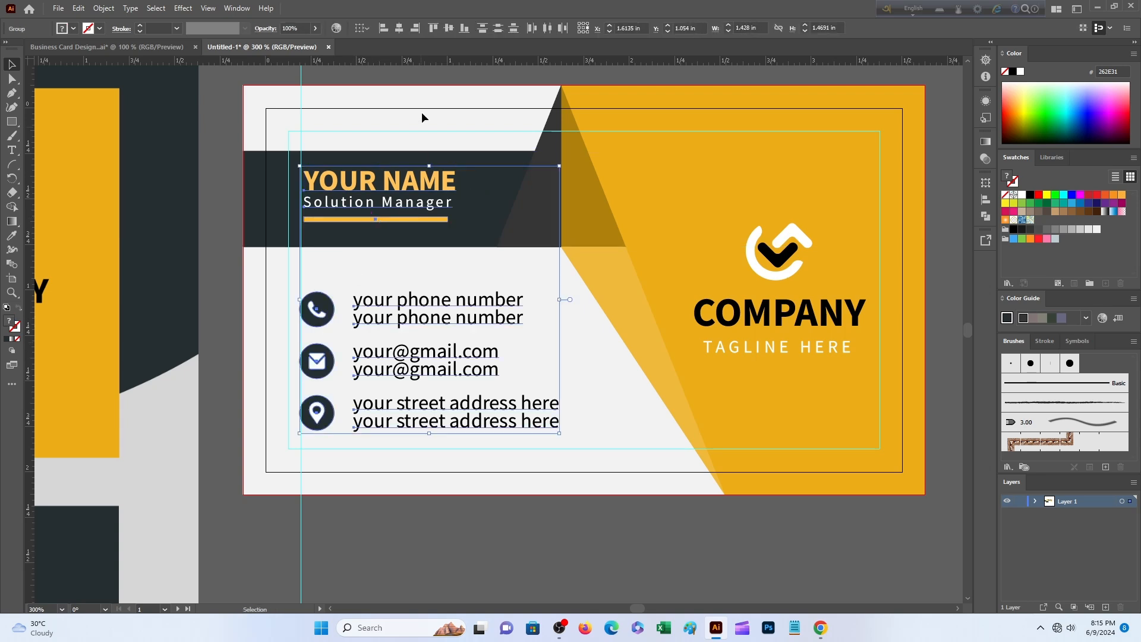
{"action": "left_click", "coordinate": [383, 29]}
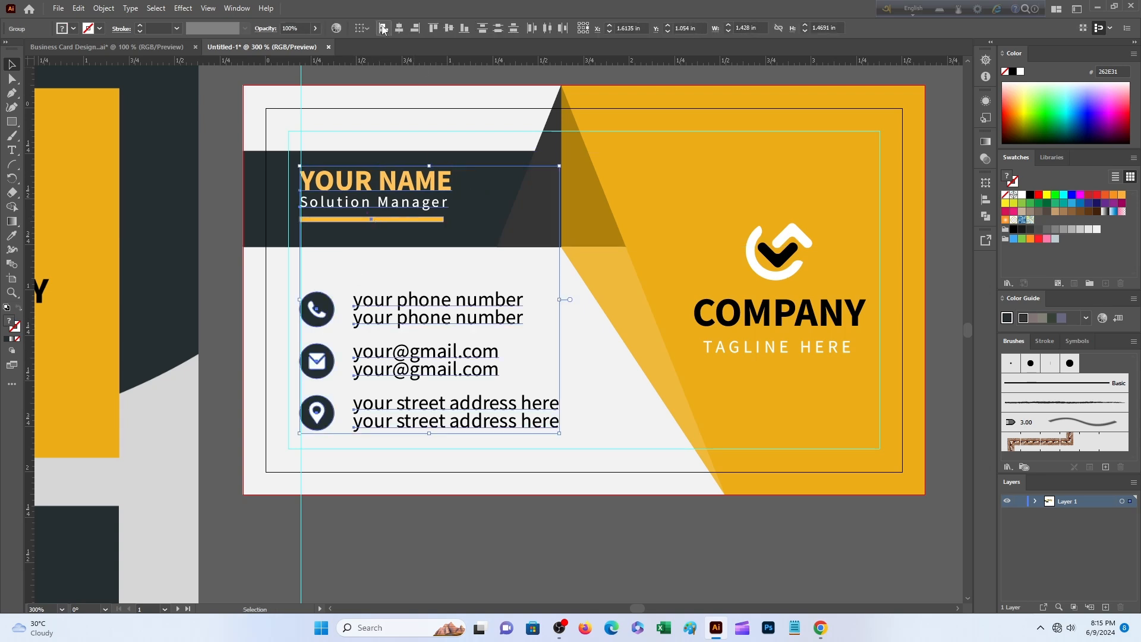
{"action": "left_click_drag", "start_coordinate": [382, 190], "coordinate": [387, 195]}
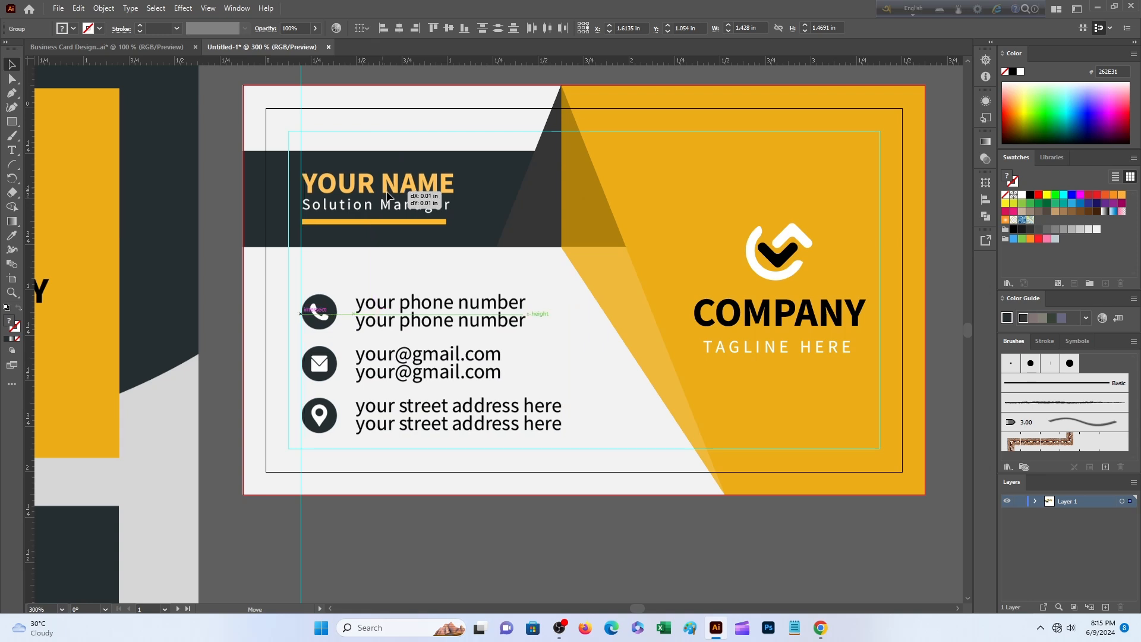
{"action": "left_click_drag", "start_coordinate": [387, 195], "coordinate": [388, 195]}
Move the logo, company name and tagline group higher within the yellow panel.
{"action": "left_click", "coordinate": [790, 250]}
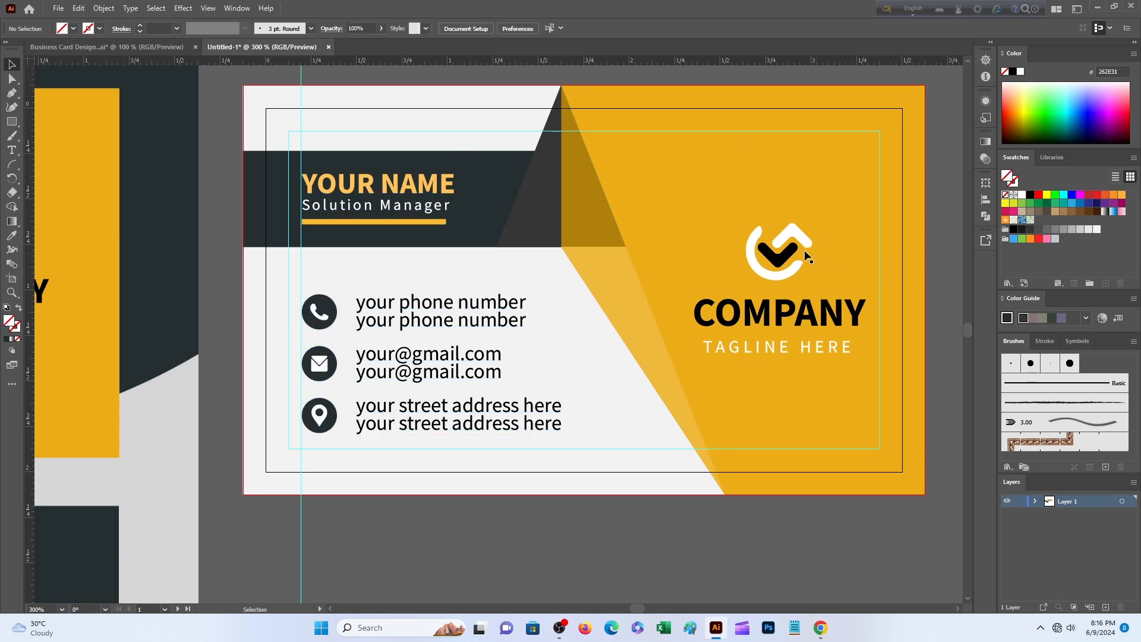
{"action": "left_click_drag", "start_coordinate": [791, 249], "coordinate": [784, 213]}
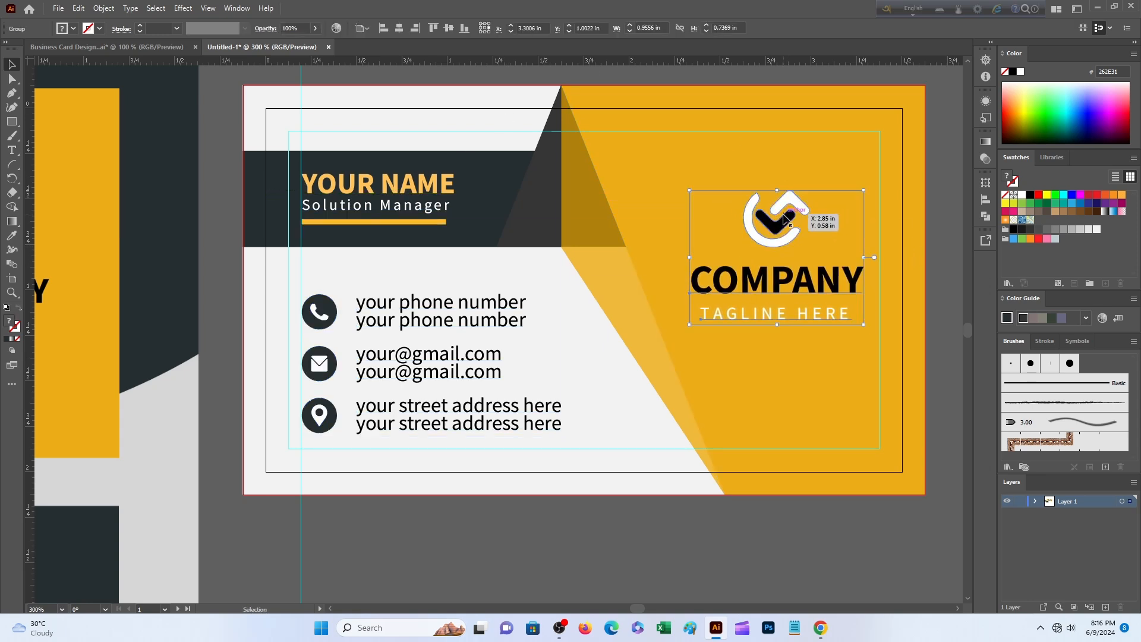
{"action": "scroll", "coordinate": [790, 259], "scroll_direction": "down", "scroll_amount": 2}
{"action": "left_click", "coordinate": [780, 479]}
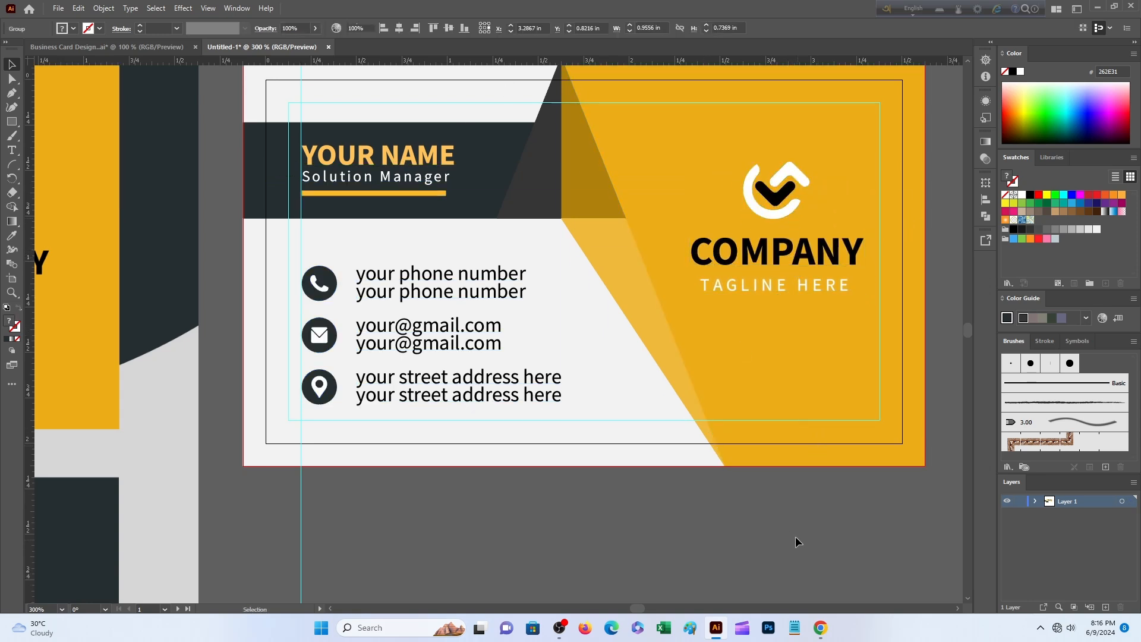
Unlock all locked objects so the second artboard's background rectangle can be edited.
{"action": "scroll", "coordinate": [802, 552], "scroll_direction": "up", "scroll_amount": 5}
{"action": "left_click_drag", "start_coordinate": [780, 423], "coordinate": [427, 384]}
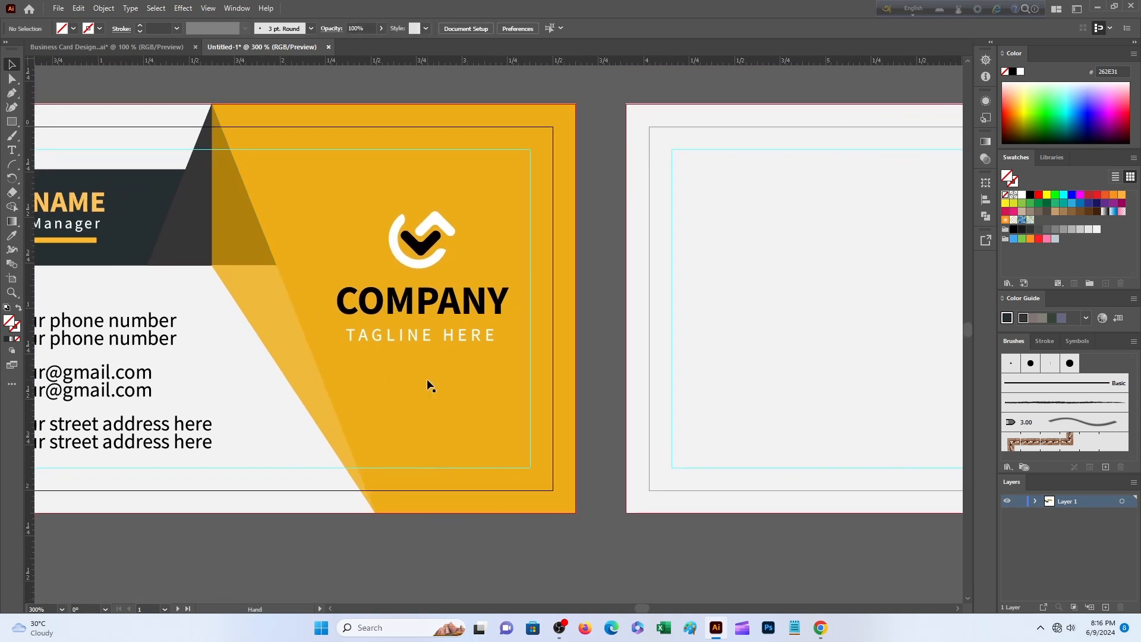
{"action": "left_click", "coordinate": [726, 315]}
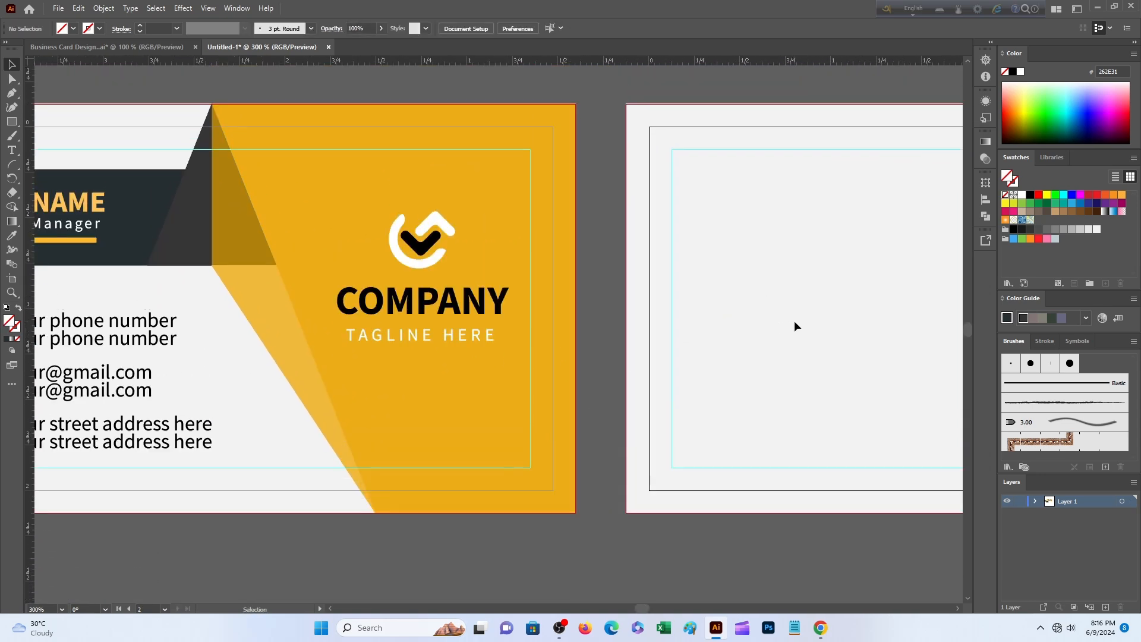
{"action": "scroll", "coordinate": [794, 320], "scroll_direction": "up", "scroll_amount": 2}
{"action": "left_click_drag", "start_coordinate": [861, 330], "coordinate": [765, 328]}
{"action": "left_click", "coordinate": [449, 135]}
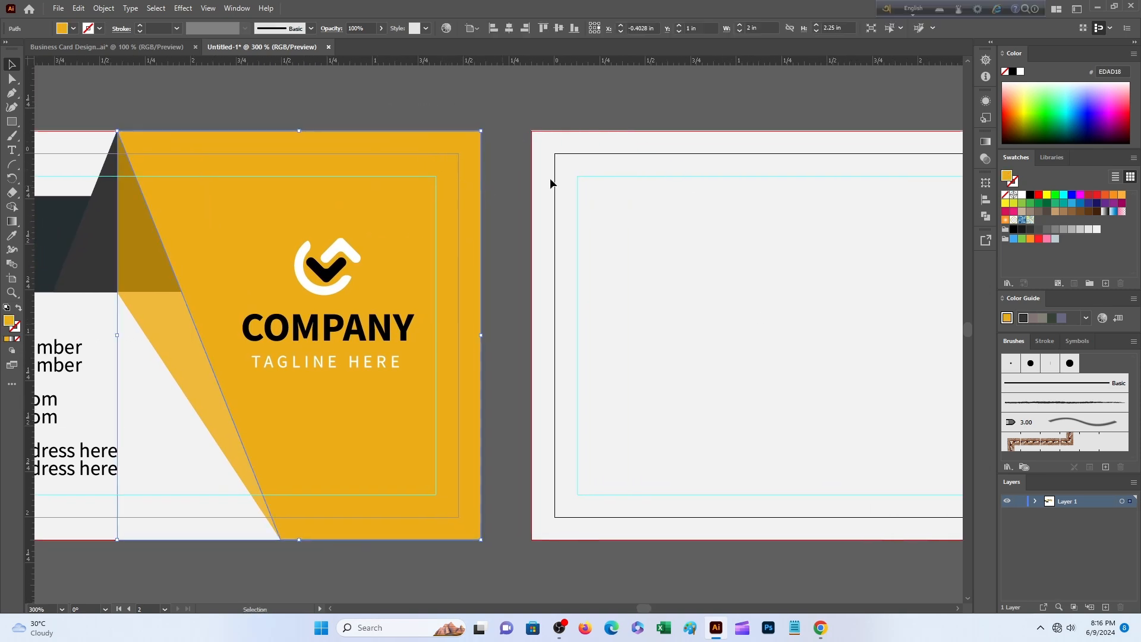
{"action": "left_click", "coordinate": [619, 132]}
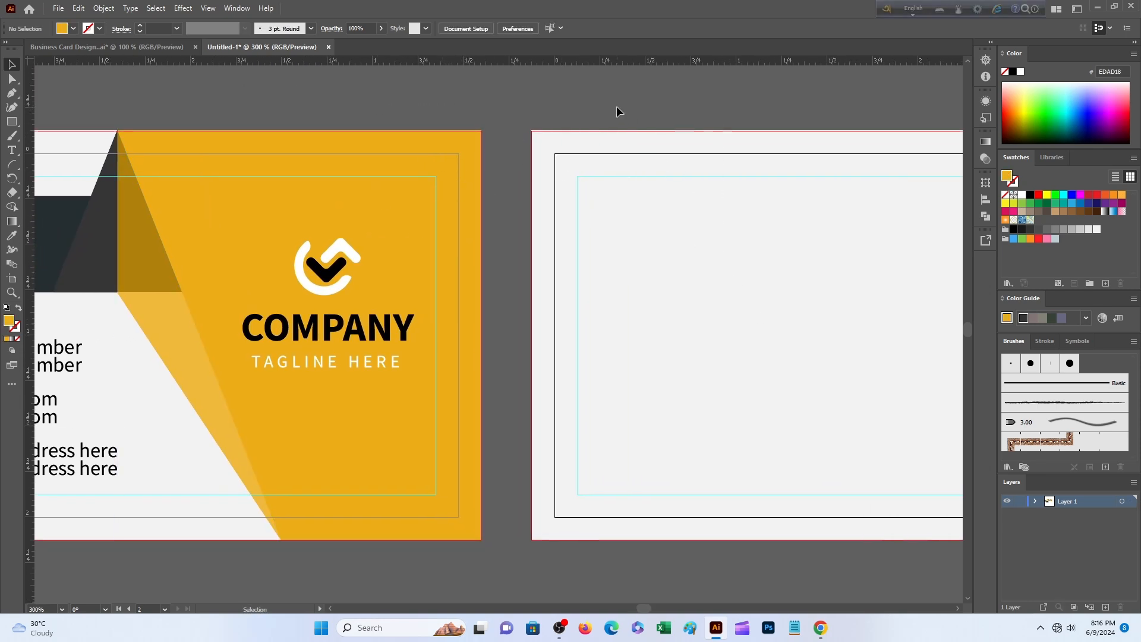
{"action": "left_click", "coordinate": [95, 10]}
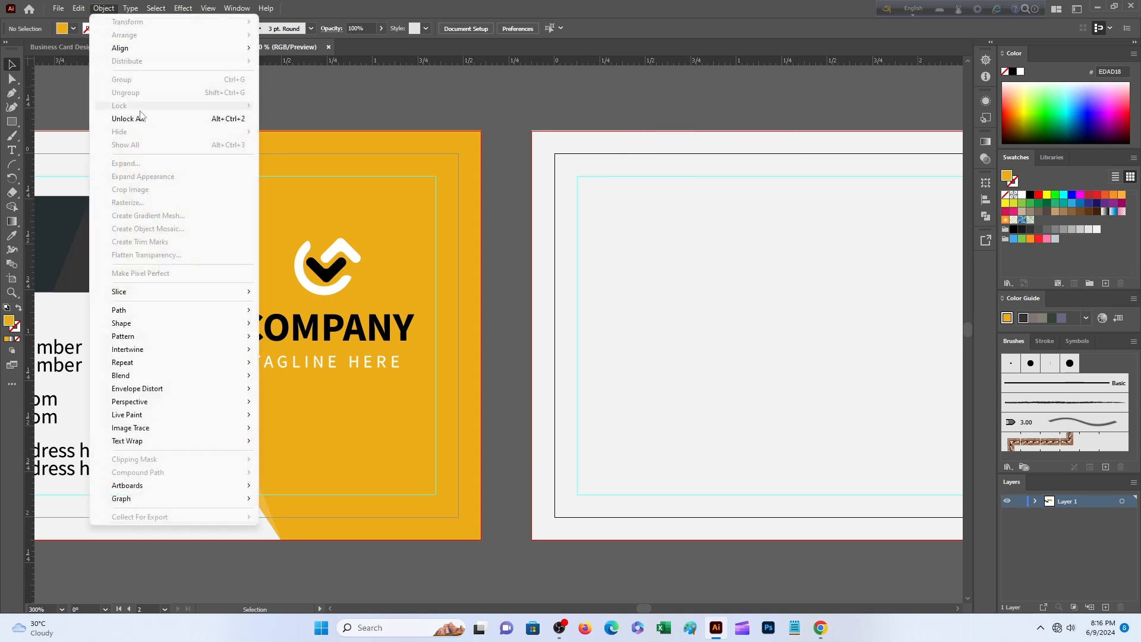
{"action": "left_click", "coordinate": [140, 117]}
{"action": "left_click", "coordinate": [624, 100]}
Fill the second artboard's background rectangle with the dark colour (262E31) sampled from the first card's name band.
{"action": "scroll", "coordinate": [547, 208], "scroll_direction": "down", "scroll_amount": 1}
{"action": "left_click", "coordinate": [410, 208]}
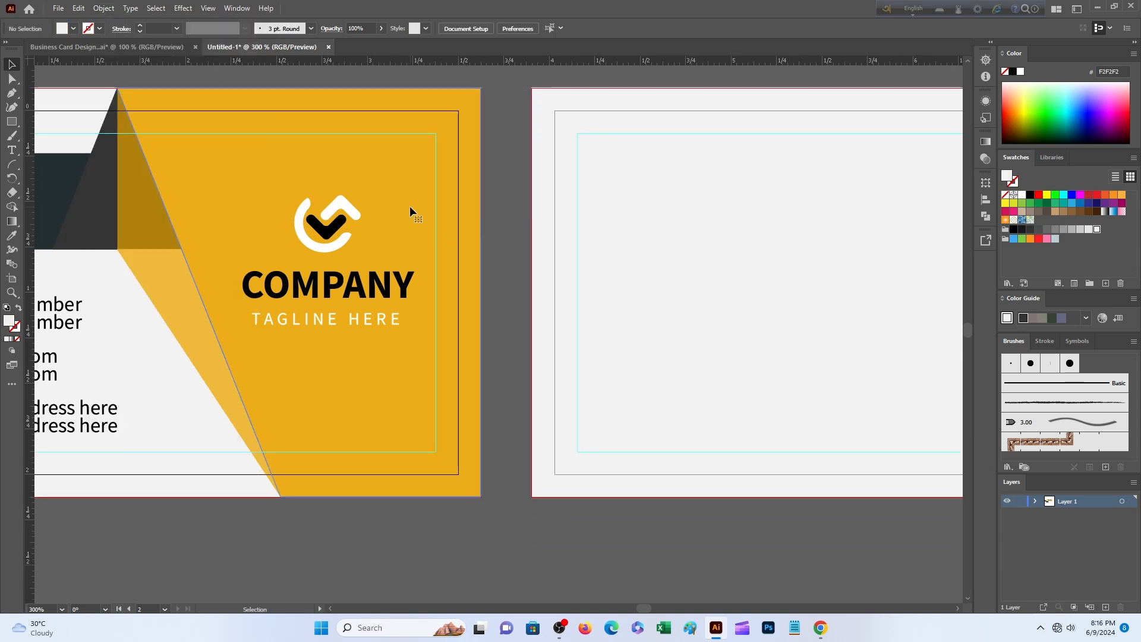
{"action": "left_click", "coordinate": [625, 218]}
{"action": "scroll", "coordinate": [625, 219], "scroll_direction": "up", "scroll_amount": 1}
{"action": "left_click", "coordinate": [641, 238]}
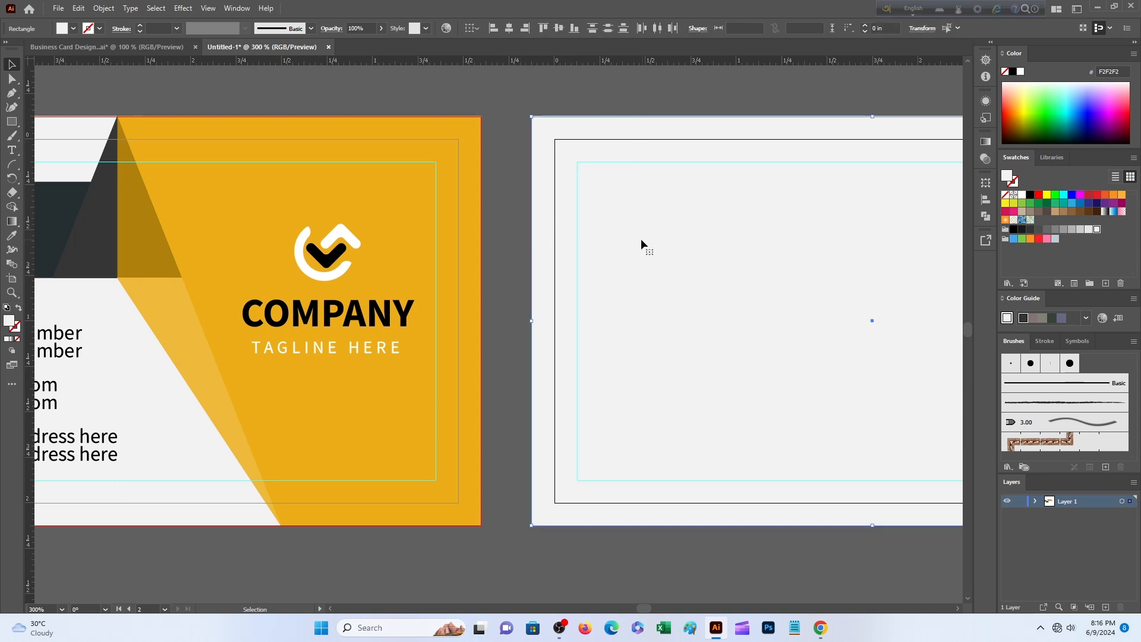
{"action": "scroll", "coordinate": [641, 238], "scroll_direction": "up", "scroll_amount": 1}
{"action": "left_click", "coordinate": [605, 131]}
{"action": "left_click", "coordinate": [587, 173]}
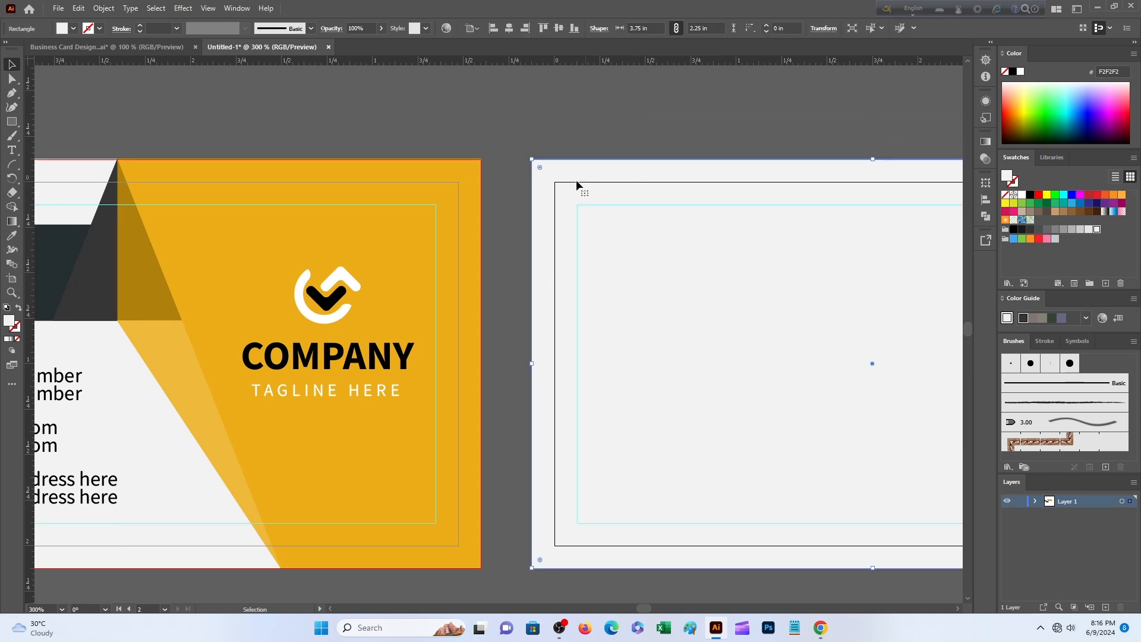
{"action": "left_click", "coordinate": [12, 236]}
{"action": "left_click", "coordinate": [60, 243]}
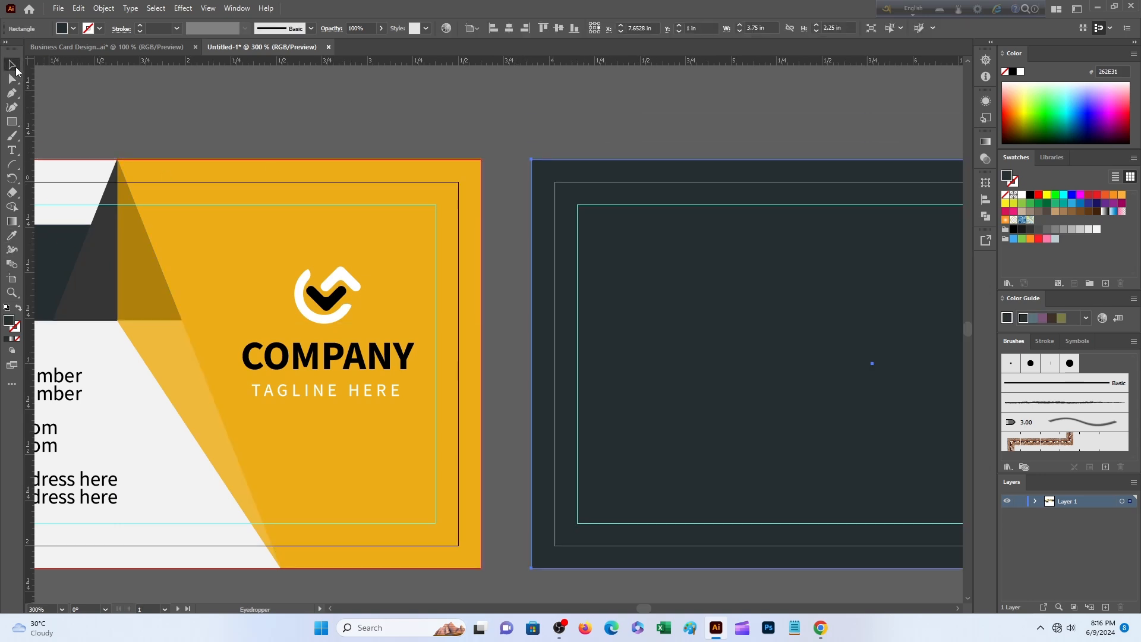
{"action": "left_click", "coordinate": [12, 64]}
{"action": "left_click", "coordinate": [526, 190]}
Copy the logo, company name and tagline group from the yellow panel and place the copy near the middle of the second card.
{"action": "scroll", "coordinate": [344, 242], "scroll_direction": "down", "scroll_amount": 1}
{"action": "right_click", "coordinate": [349, 243]}
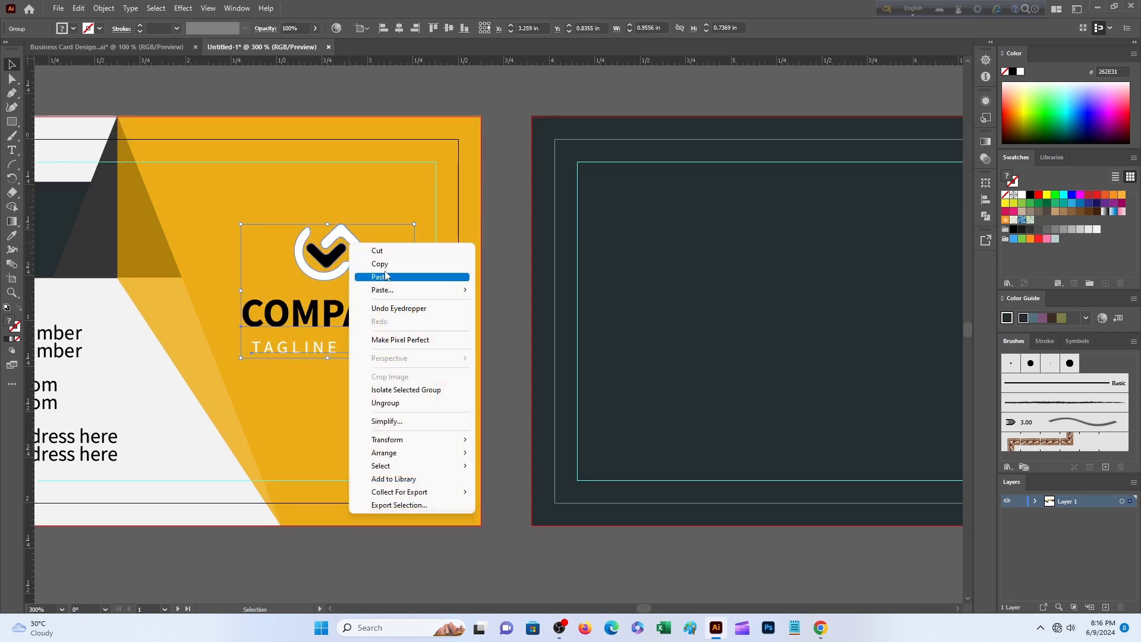
{"action": "left_click", "coordinate": [384, 265]}
{"action": "right_click", "coordinate": [359, 243]}
{"action": "mouse_move", "coordinate": [399, 291]}
{"action": "left_click", "coordinate": [510, 291]}
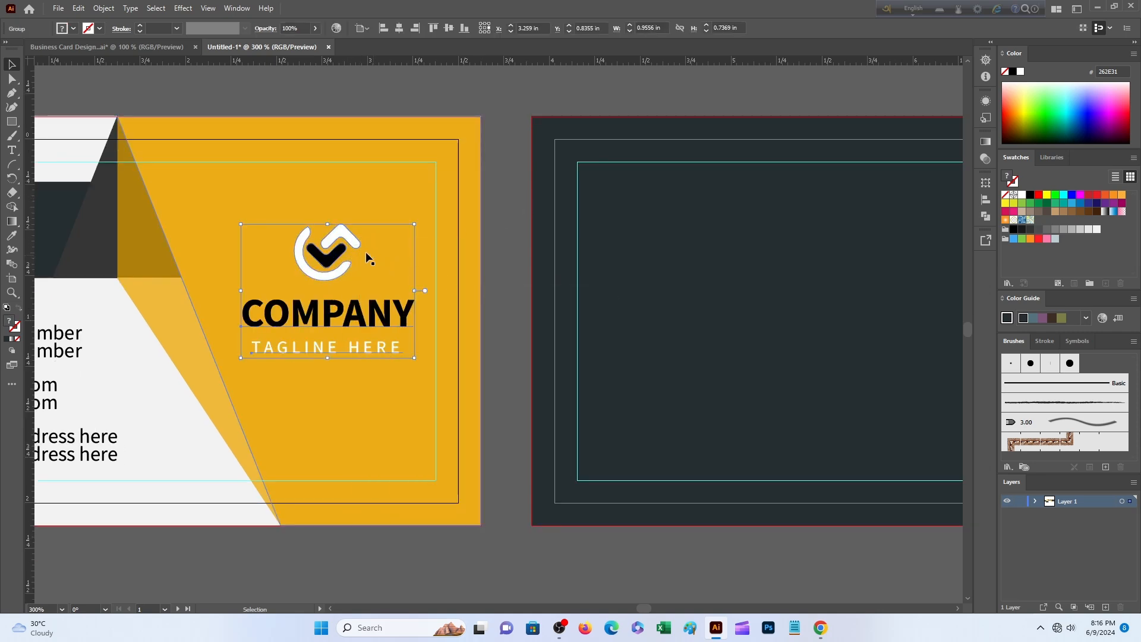
{"action": "left_click_drag", "start_coordinate": [359, 240], "coordinate": [744, 260]}
{"action": "left_click_drag", "start_coordinate": [874, 284], "coordinate": [541, 285]}
{"action": "left_click_drag", "start_coordinate": [408, 253], "coordinate": [808, 252]}
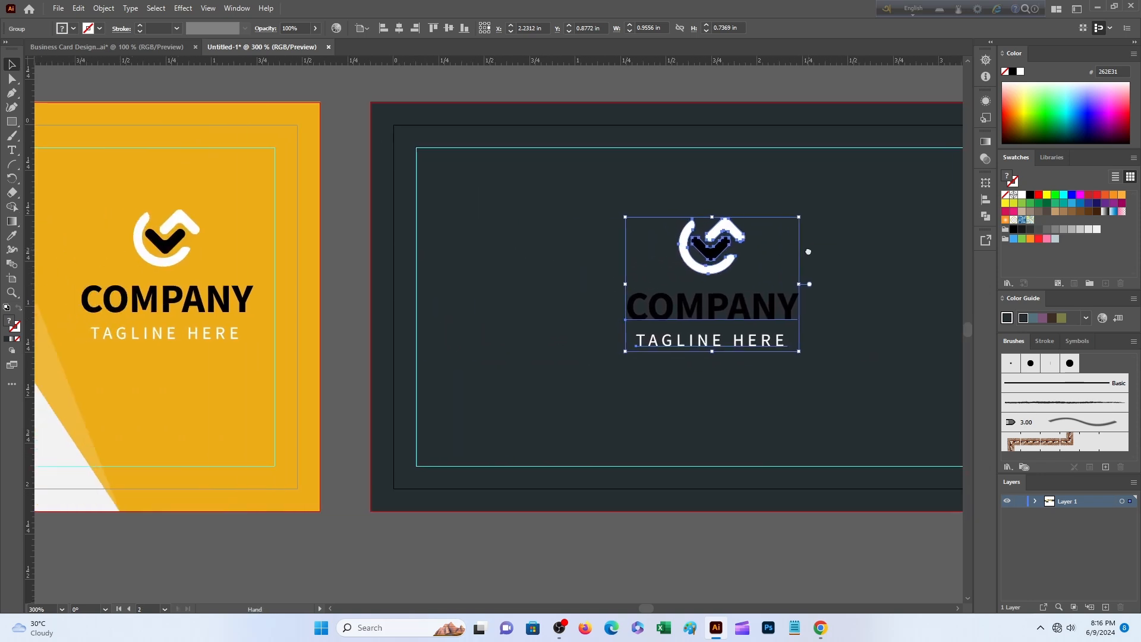
{"action": "left_click_drag", "start_coordinate": [717, 266], "coordinate": [730, 261]}
Ungroup the copied logo and move its parts together onto the empty canvas above the second card.
{"action": "right_click", "coordinate": [718, 275]}
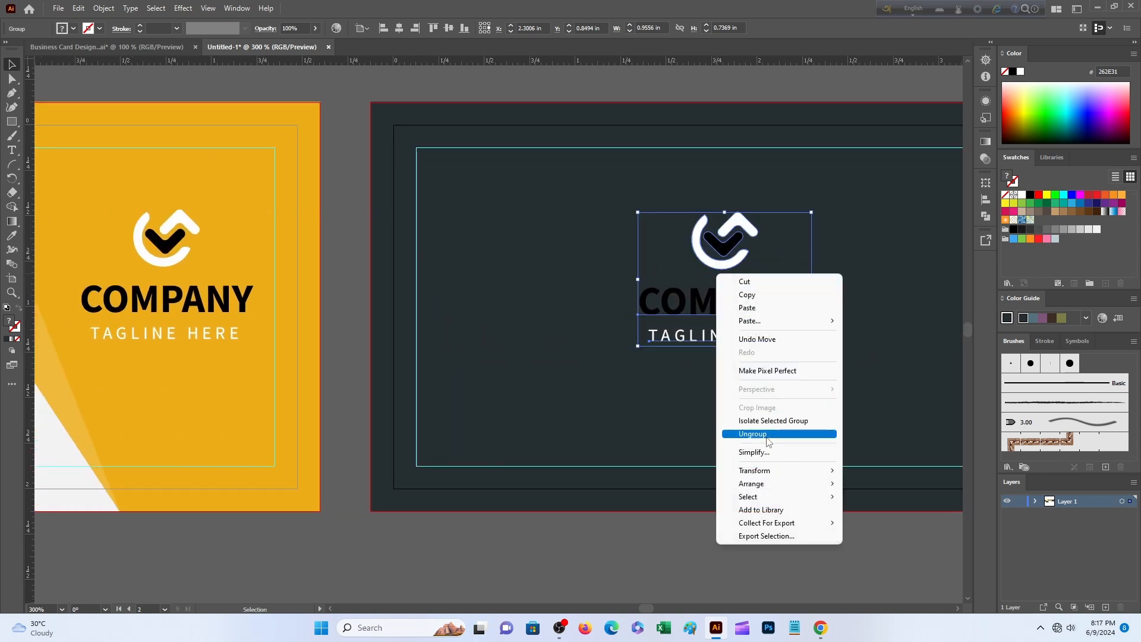
{"action": "left_click", "coordinate": [768, 437]}
{"action": "scroll", "coordinate": [726, 332], "scroll_direction": "up", "scroll_amount": 3}
{"action": "left_click_drag", "start_coordinate": [736, 304], "coordinate": [652, 124]}
{"action": "scroll", "coordinate": [673, 181], "scroll_direction": "up", "scroll_amount": 11}
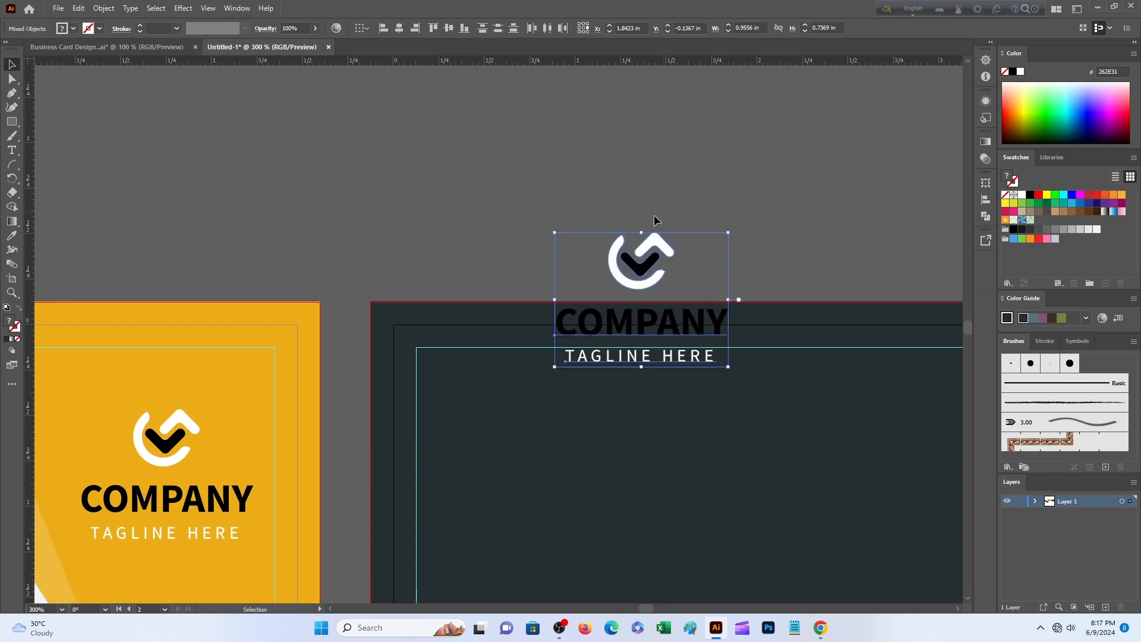
{"action": "left_click_drag", "start_coordinate": [623, 254], "coordinate": [411, 130]}
{"action": "right_click", "coordinate": [445, 154]}
{"action": "left_click", "coordinate": [633, 183]}
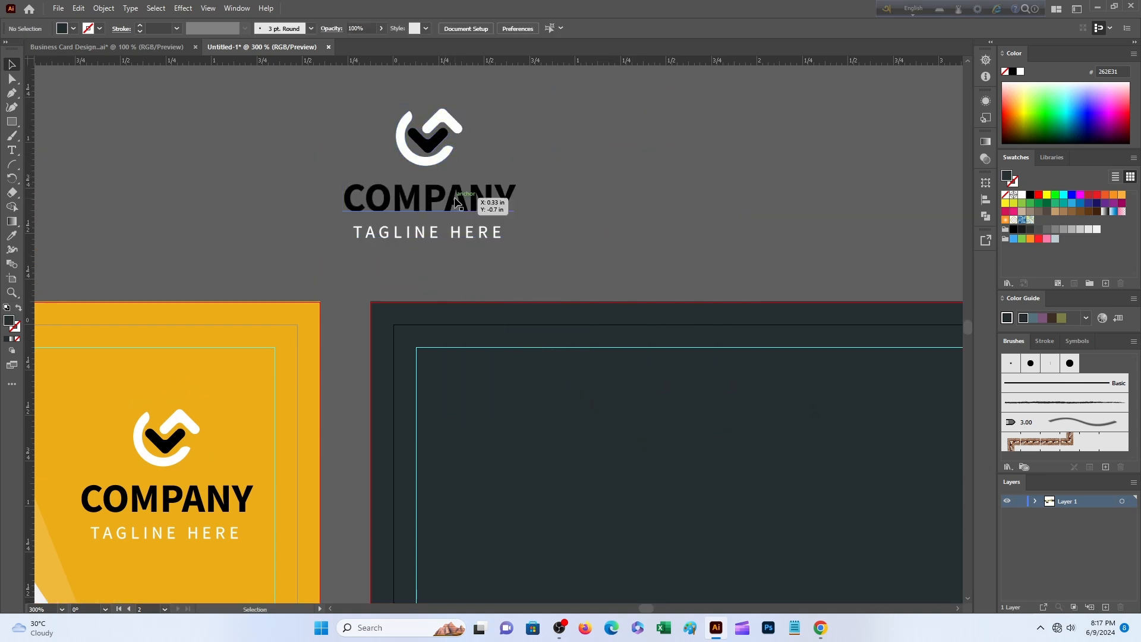
Fill the copied COMPANY text with the yellow (EDAD18) sampled from the first card's panel.
{"action": "left_click", "coordinate": [456, 203]}
{"action": "left_click", "coordinate": [12, 235]}
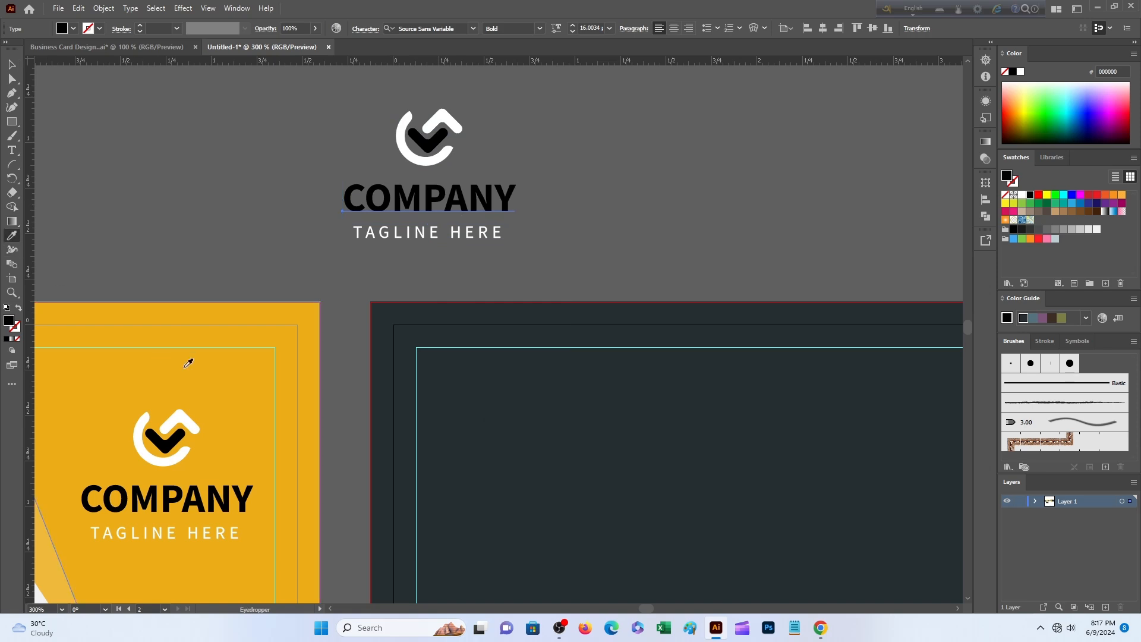
{"action": "left_click", "coordinate": [191, 359]}
{"action": "left_click", "coordinate": [12, 64]}
{"action": "left_click", "coordinate": [190, 165]}
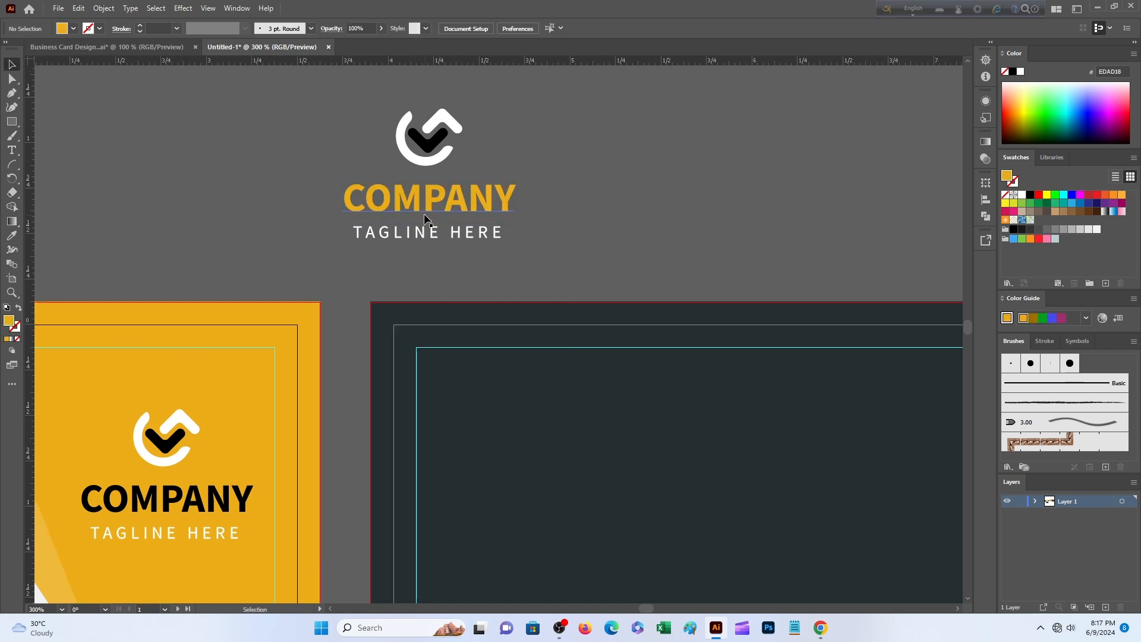
Regroup the copied logo mark, COMPANY text and tagline.
{"action": "left_click_drag", "start_coordinate": [370, 117], "coordinate": [481, 249]}
{"action": "right_click", "coordinate": [475, 229]}
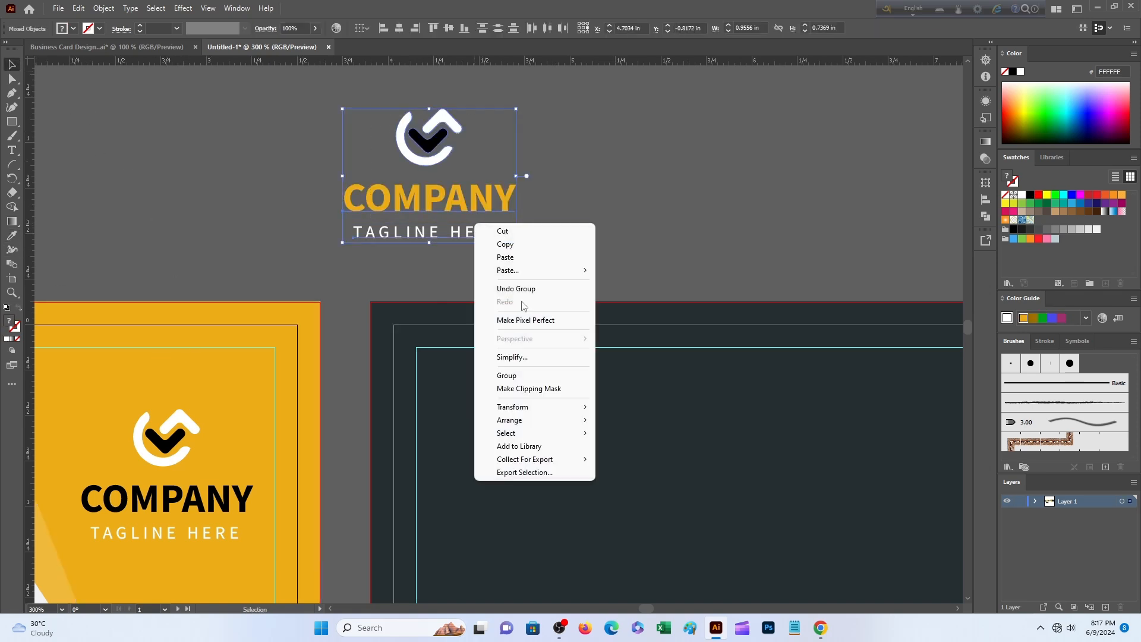
{"action": "left_click", "coordinate": [519, 373]}
Move the logo group back onto the dark second card and centre it horizontally and vertically on the artboard.
{"action": "left_click_drag", "start_coordinate": [450, 198], "coordinate": [639, 473]}
{"action": "left_click_drag", "start_coordinate": [756, 376], "coordinate": [583, 190]}
{"action": "left_click_drag", "start_coordinate": [451, 244], "coordinate": [532, 275]}
{"action": "scroll", "coordinate": [488, 137], "scroll_direction": "up", "scroll_amount": 1}
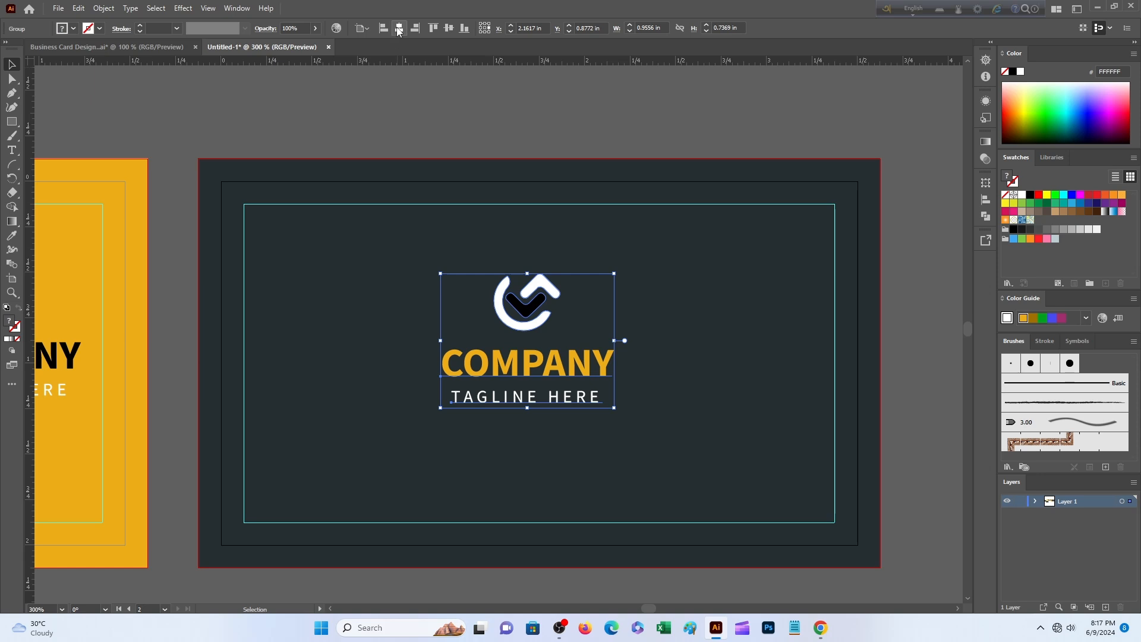
{"action": "left_click", "coordinate": [397, 31]}
{"action": "left_click", "coordinate": [449, 29]}
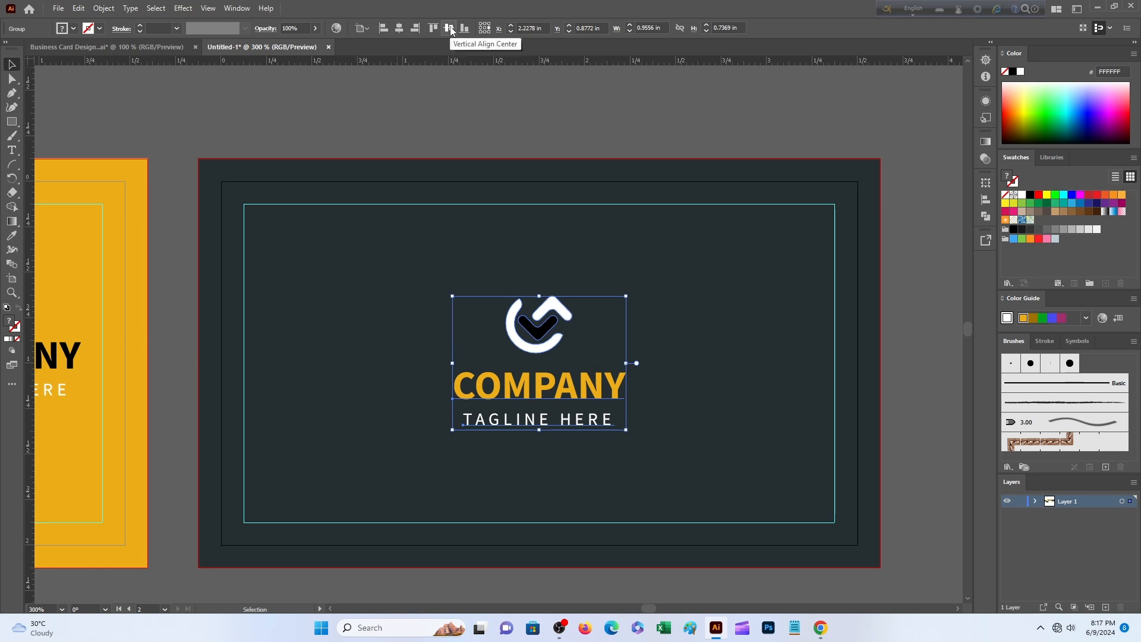
{"action": "left_click", "coordinate": [533, 122]}
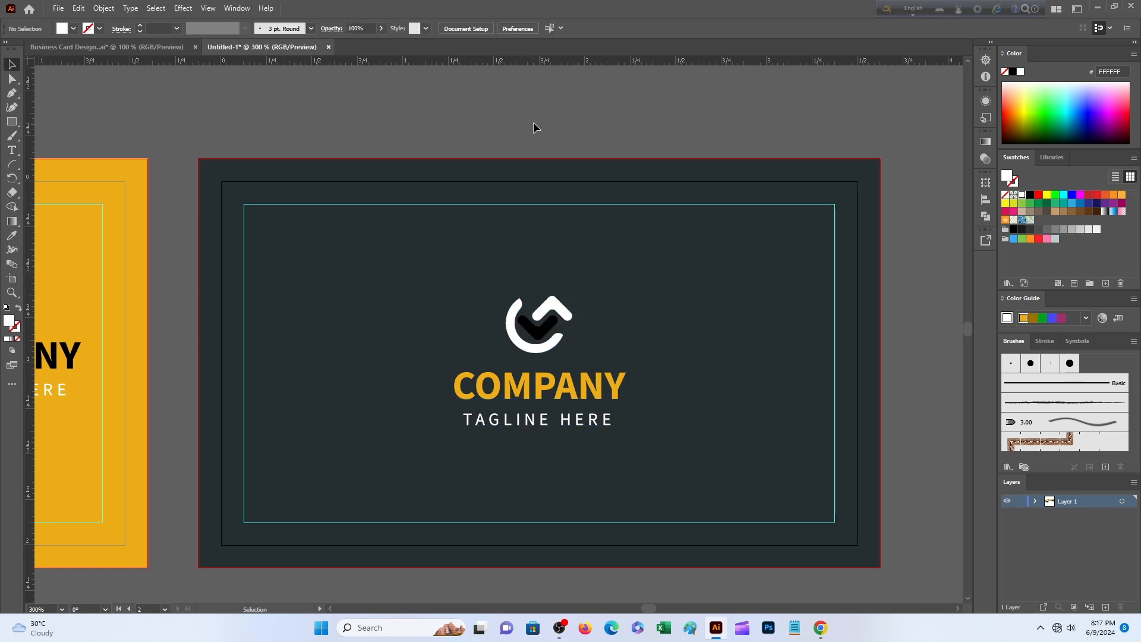
Ungroup the centred logo on the second card.
{"action": "left_click", "coordinate": [541, 331]}
{"action": "right_click", "coordinate": [542, 330]}
{"action": "left_click", "coordinate": [577, 488]}
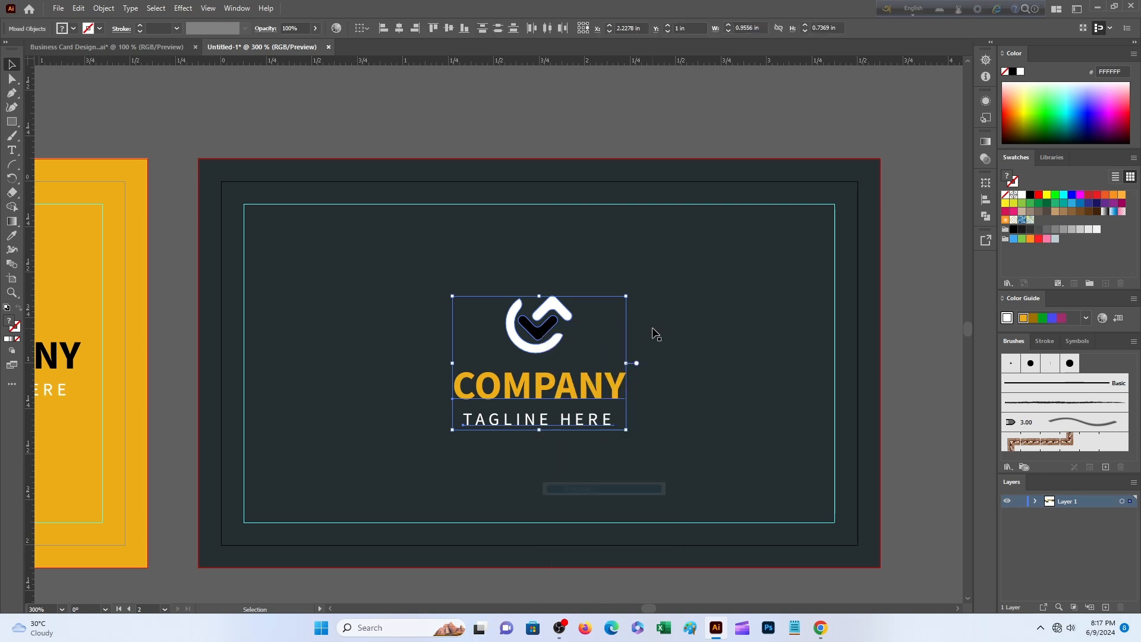
Ungroup the second card's logo mark and fill its black chevron with the yellow (EDAD18) sampled from the first card.
{"action": "left_click", "coordinate": [545, 326]}
{"action": "left_click", "coordinate": [544, 331]}
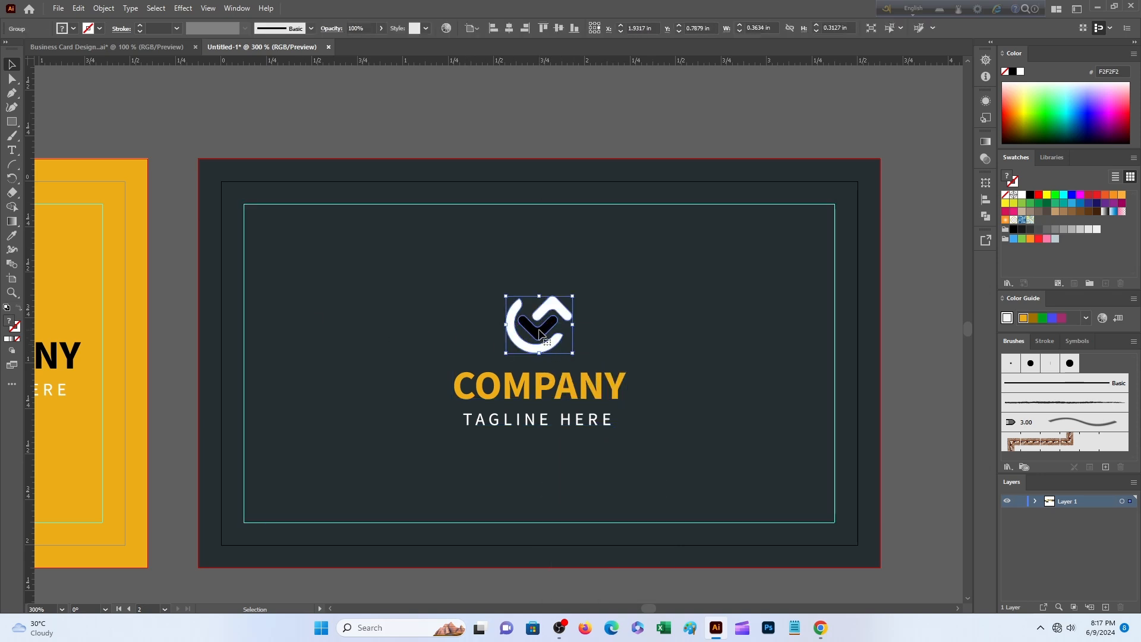
{"action": "right_click", "coordinate": [539, 331]}
{"action": "left_click", "coordinate": [578, 489]}
{"action": "left_click", "coordinate": [563, 340]}
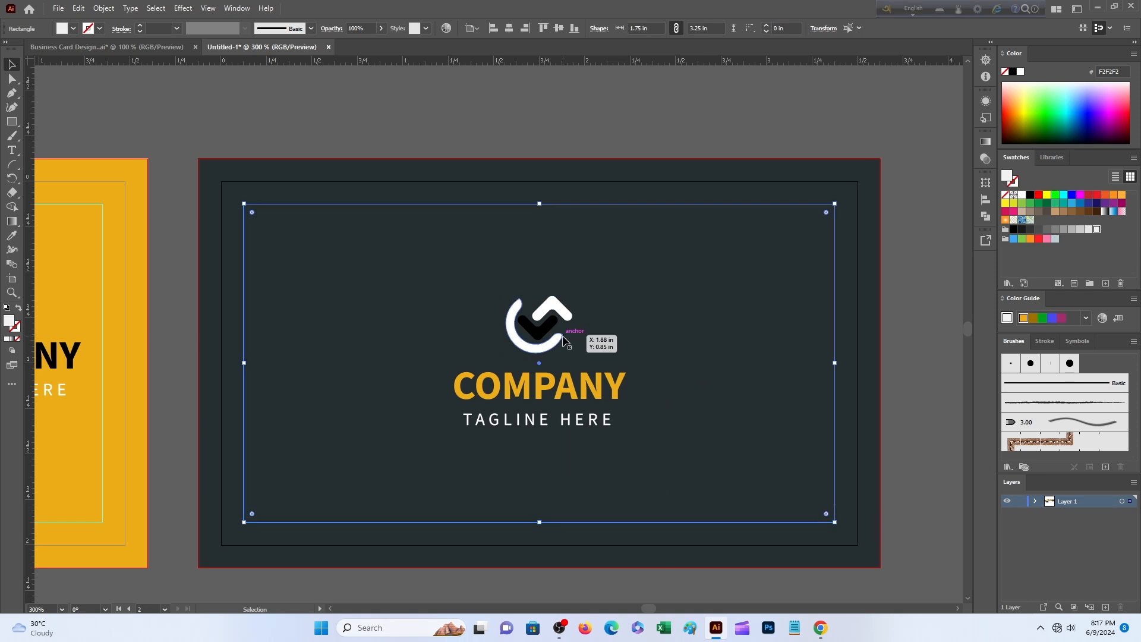
{"action": "left_click", "coordinate": [539, 328]}
{"action": "left_click", "coordinate": [16, 236]}
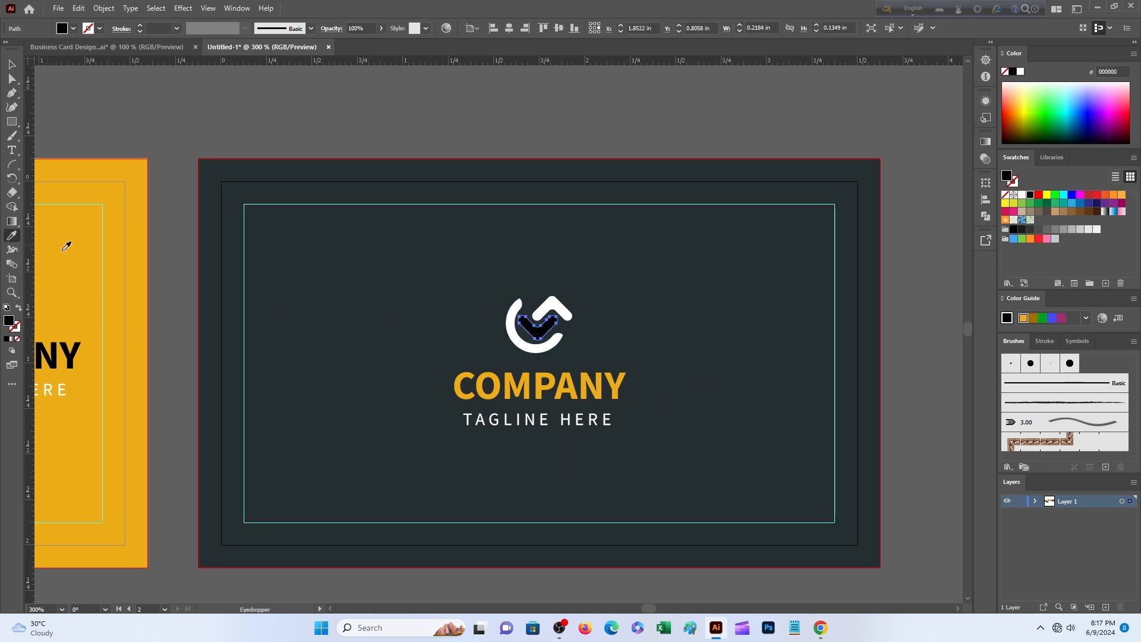
{"action": "left_click", "coordinate": [88, 260]}
{"action": "left_click", "coordinate": [11, 64]}
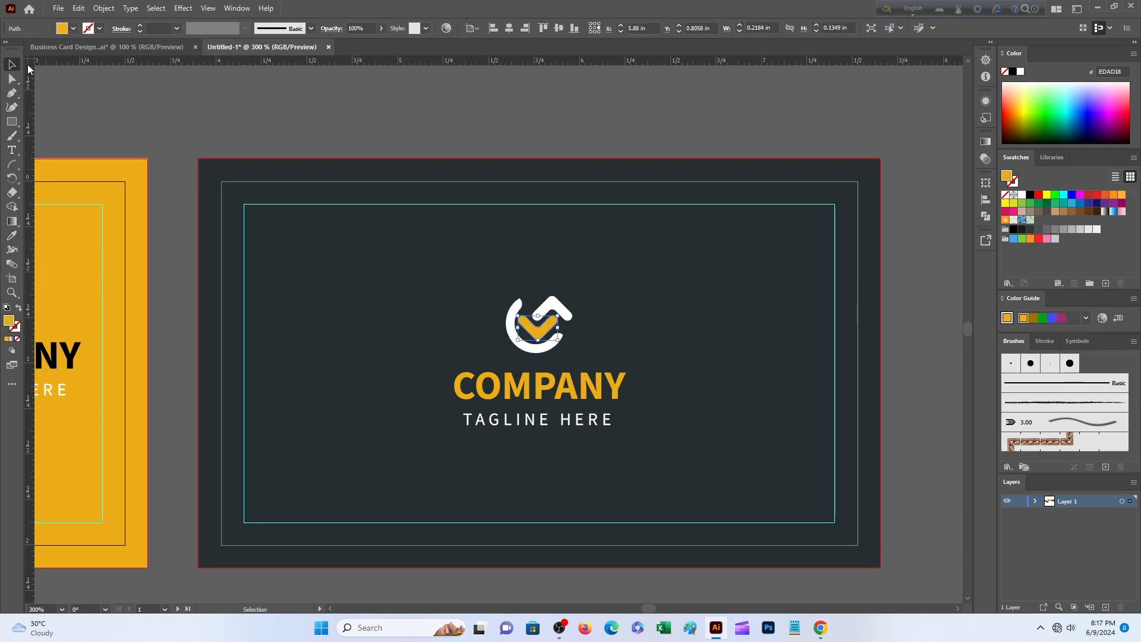
Group the white arc, the white chevron and the yellow chevron of the second card's logo mark.
{"action": "left_click", "coordinate": [566, 312]}
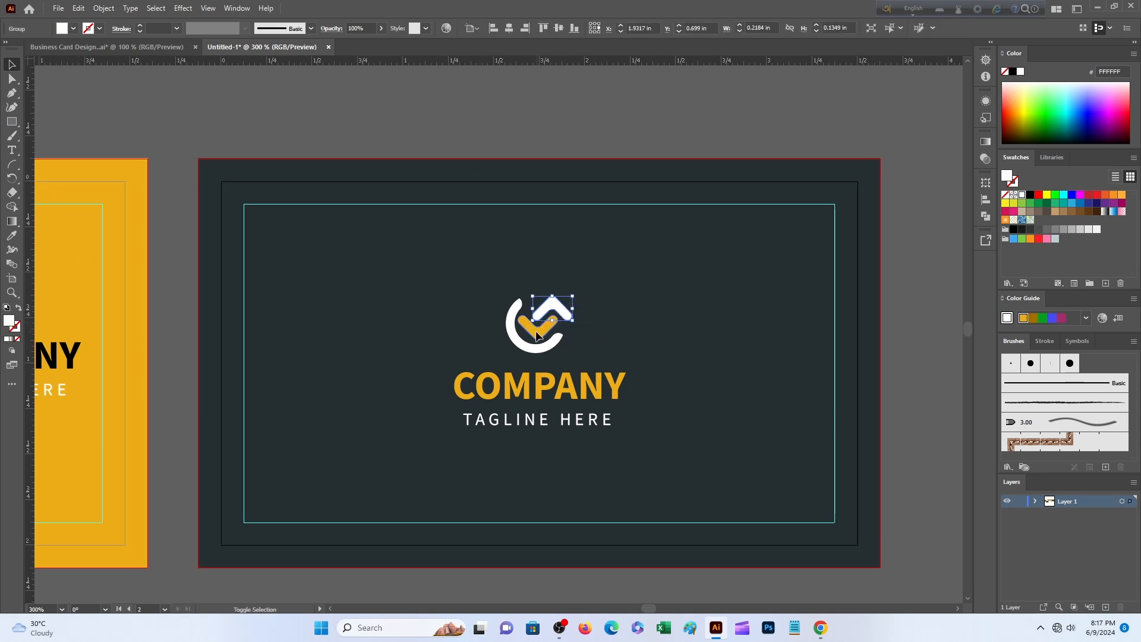
{"action": "left_click", "coordinate": [536, 336], "text": "shift"}
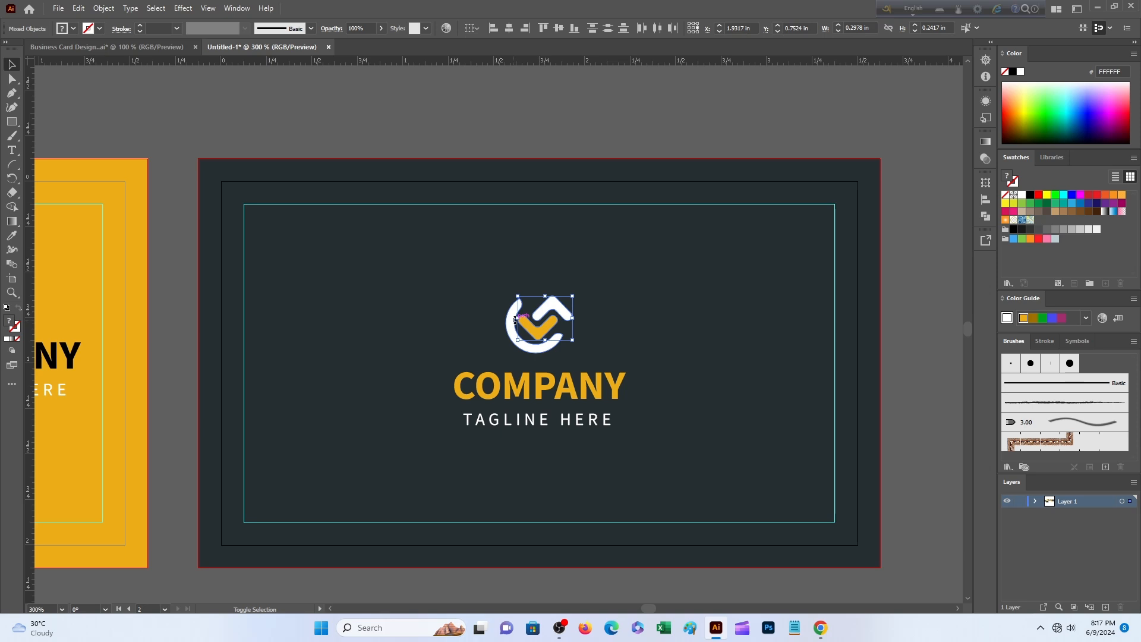
{"action": "right_click", "coordinate": [514, 333]}
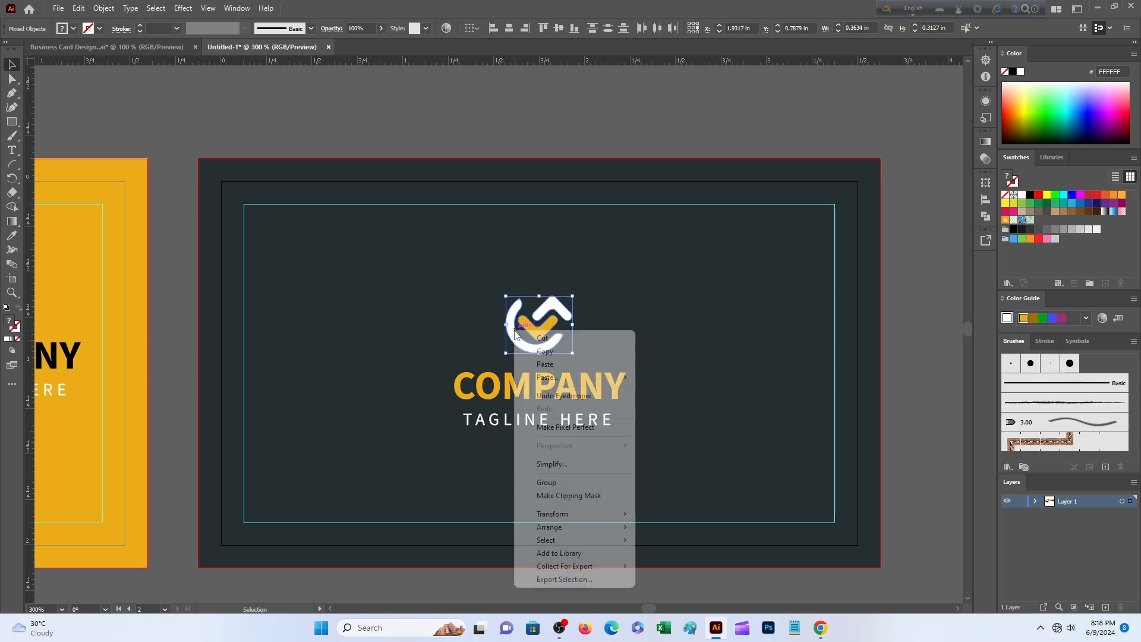
{"action": "left_click", "coordinate": [549, 483]}
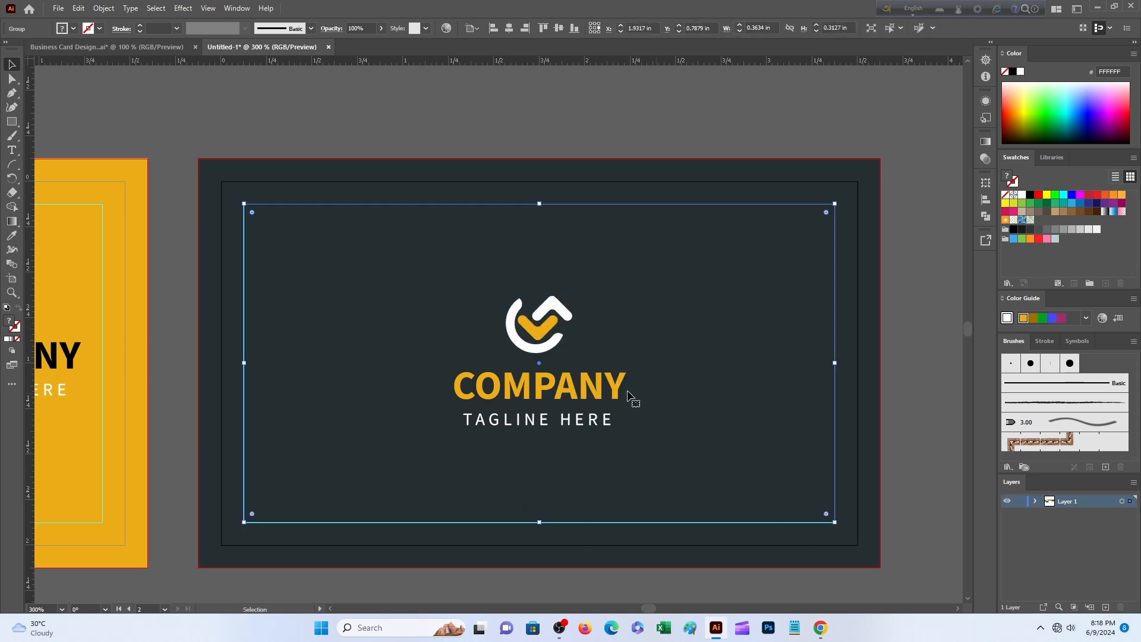
Group the recoloured logo mark with the COMPANY text and the tagline on the dark card.
{"action": "left_click", "coordinate": [549, 336]}
{"action": "left_click", "coordinate": [550, 386], "text": "shift"}
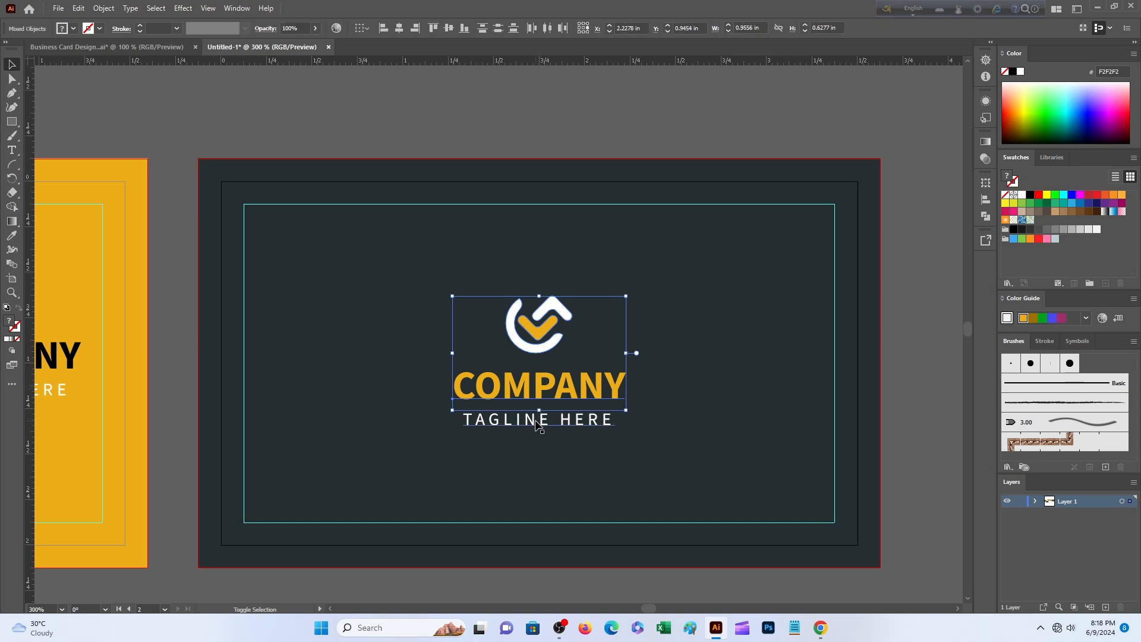
{"action": "left_click", "coordinate": [537, 423], "text": "shift"}
{"action": "right_click", "coordinate": [545, 383]}
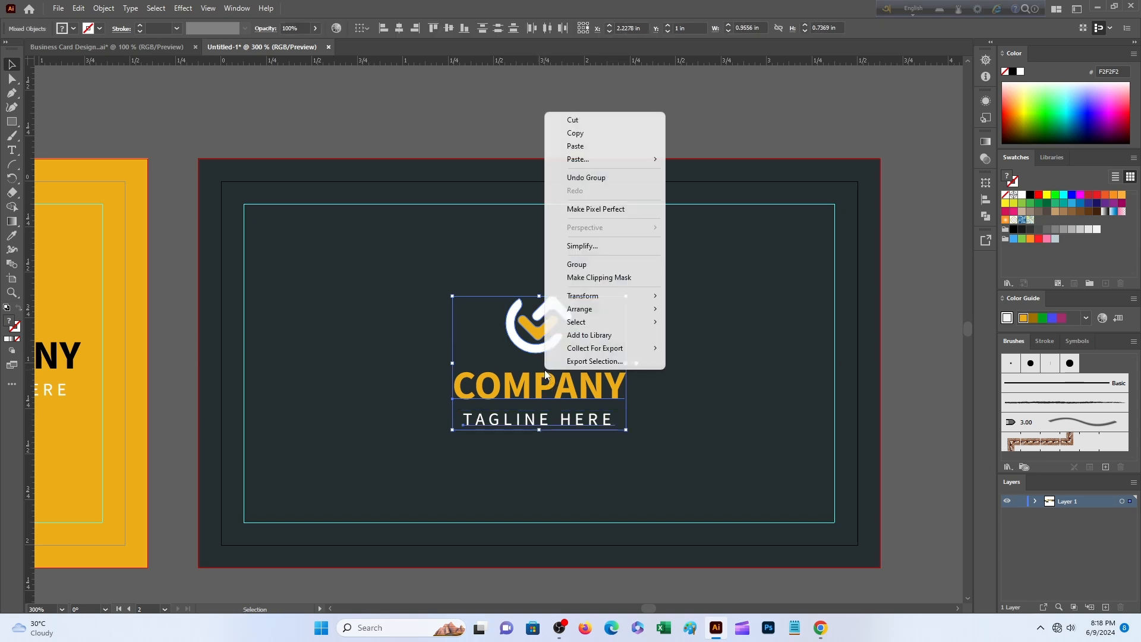
{"action": "left_click", "coordinate": [572, 265]}
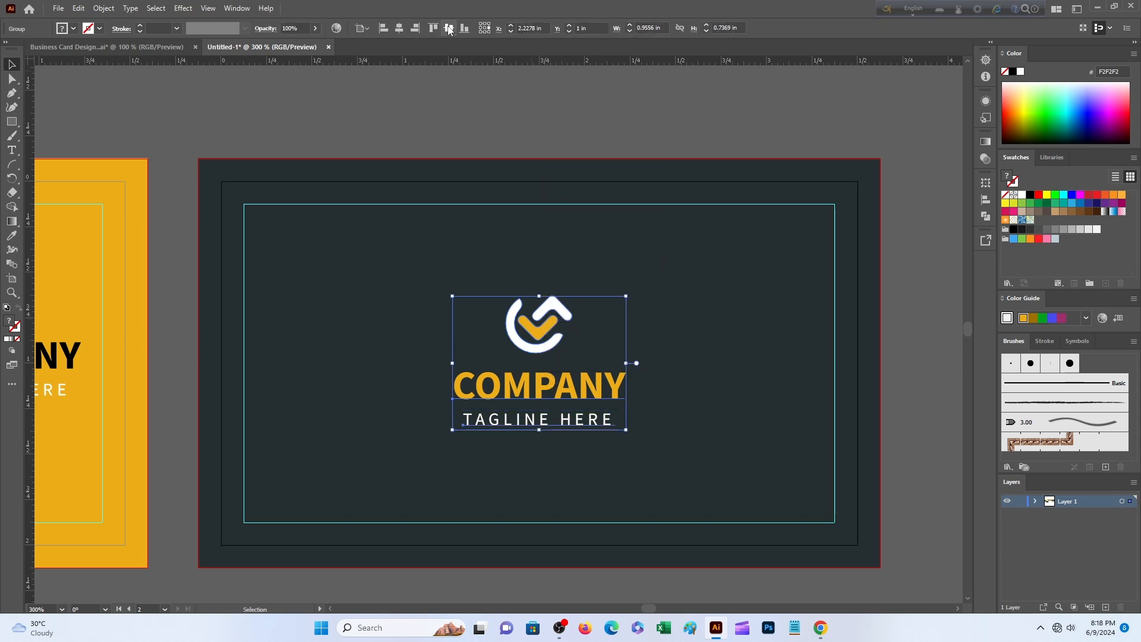
{"action": "left_click", "coordinate": [610, 120]}
Review the finished front and back card designs side by side.
{"action": "scroll", "coordinate": [619, 150], "scroll_direction": "down", "scroll_amount": 2}
{"action": "scroll", "coordinate": [624, 152], "scroll_direction": "up", "scroll_amount": 1}
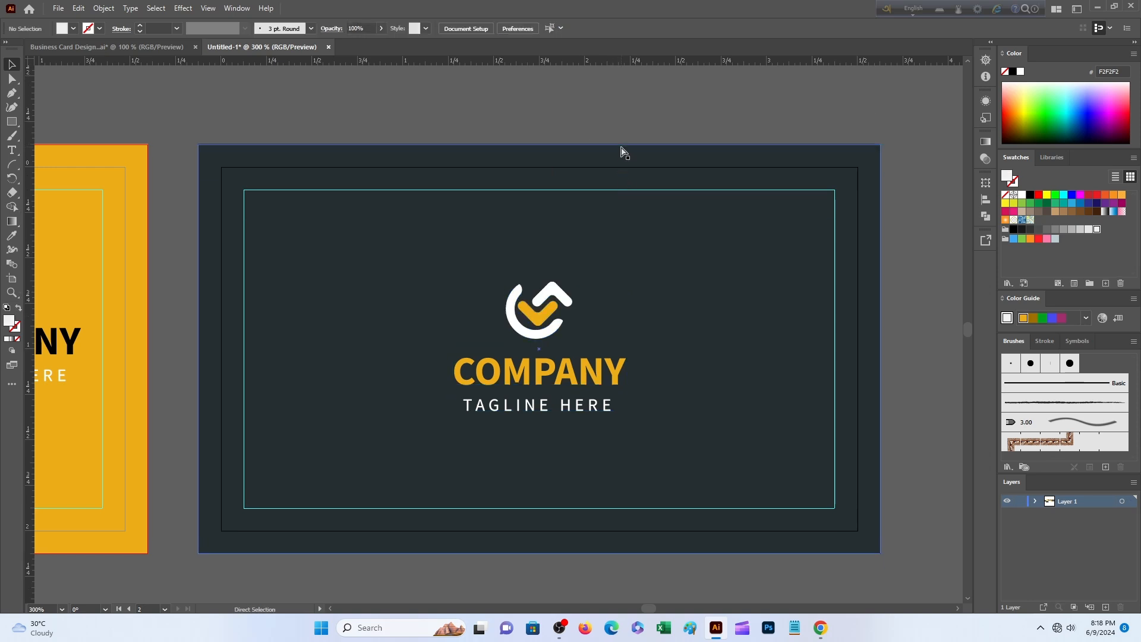
{"action": "key", "text": "ctrl+minus"}
{"action": "scroll", "coordinate": [626, 151], "scroll_direction": "down", "scroll_amount": 3}
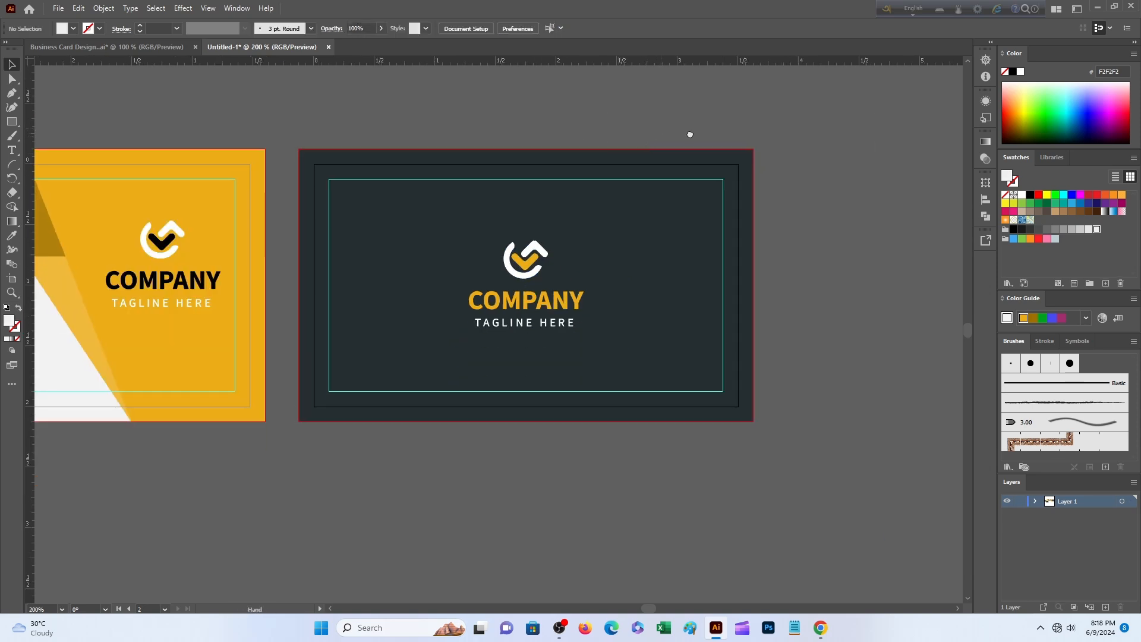
{"action": "left_click_drag", "start_coordinate": [688, 132], "coordinate": [928, 160]}
{"action": "scroll", "coordinate": [508, 390], "scroll_direction": "down", "scroll_amount": 2}
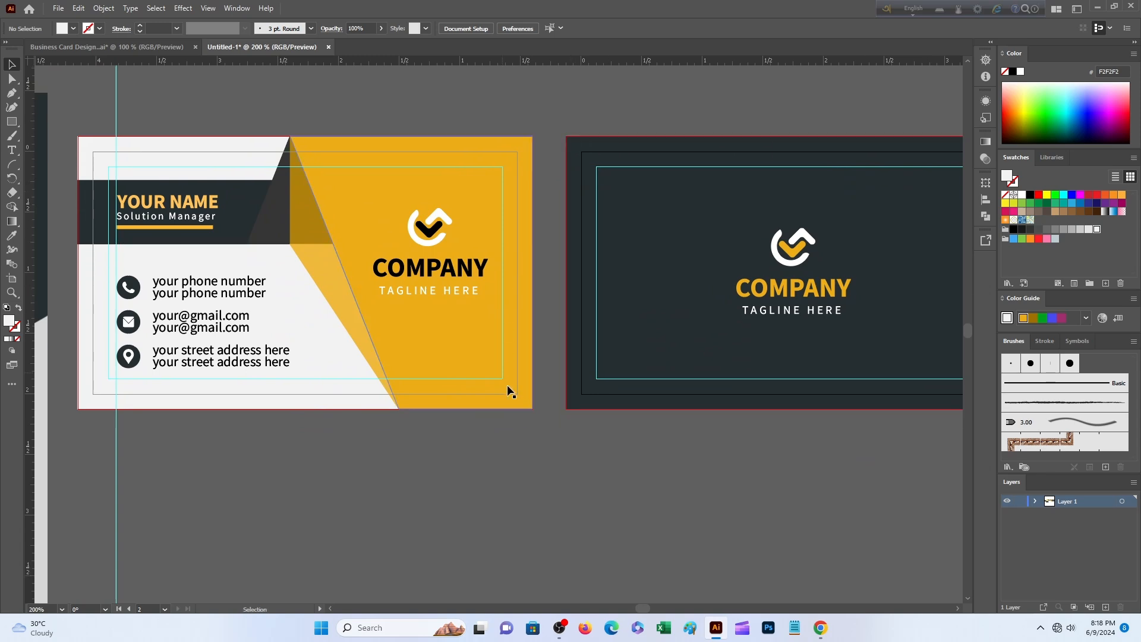
{"action": "key", "text": "ctrl+minus"}
Export all artboards as JPEG files named "Buisniss Card 2 0" in RGB, maximum quality and 300 ppi.
{"action": "left_click", "coordinate": [58, 8]}
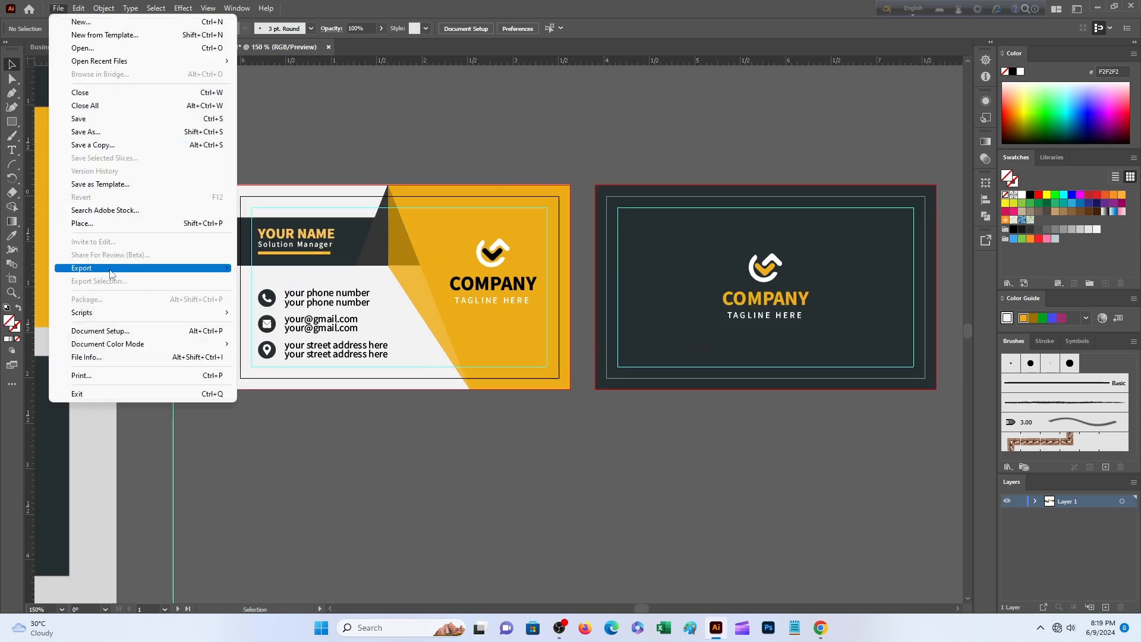
{"action": "mouse_move", "coordinate": [118, 268]}
{"action": "left_click", "coordinate": [294, 281]}
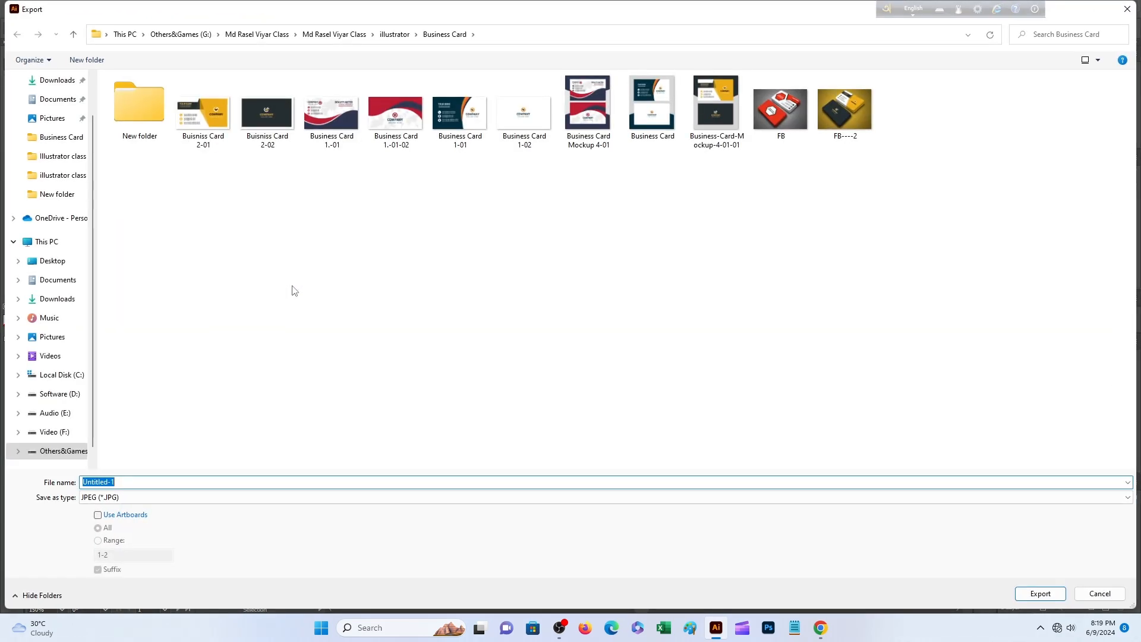
{"action": "left_click", "coordinate": [155, 482]}
{"action": "left_click", "coordinate": [99, 516]}
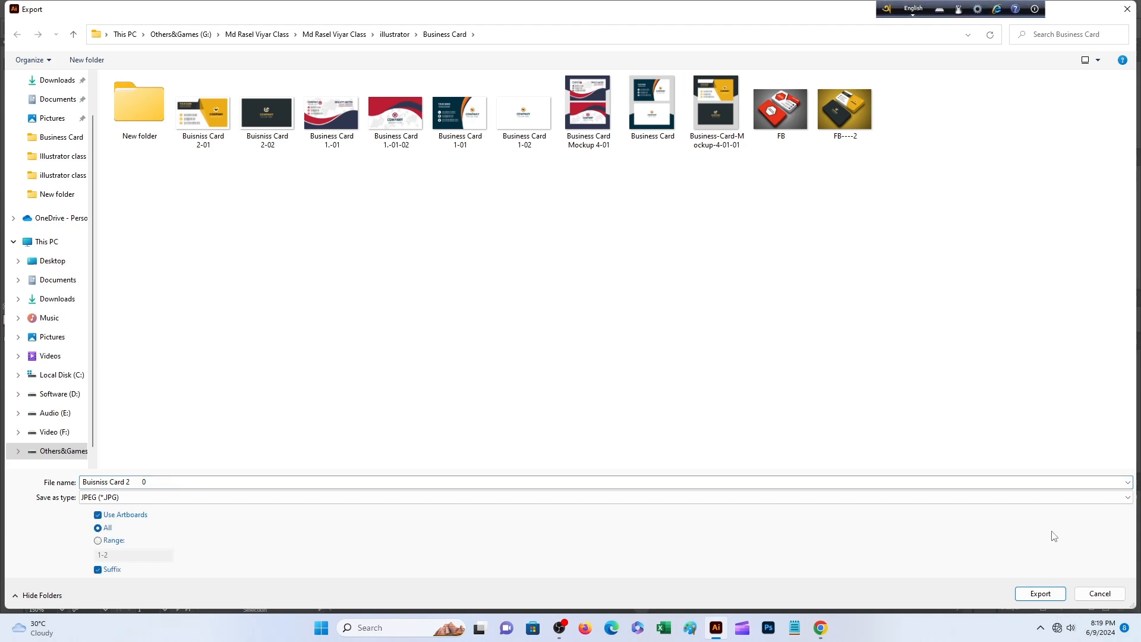
{"action": "left_click", "coordinate": [1040, 593]}
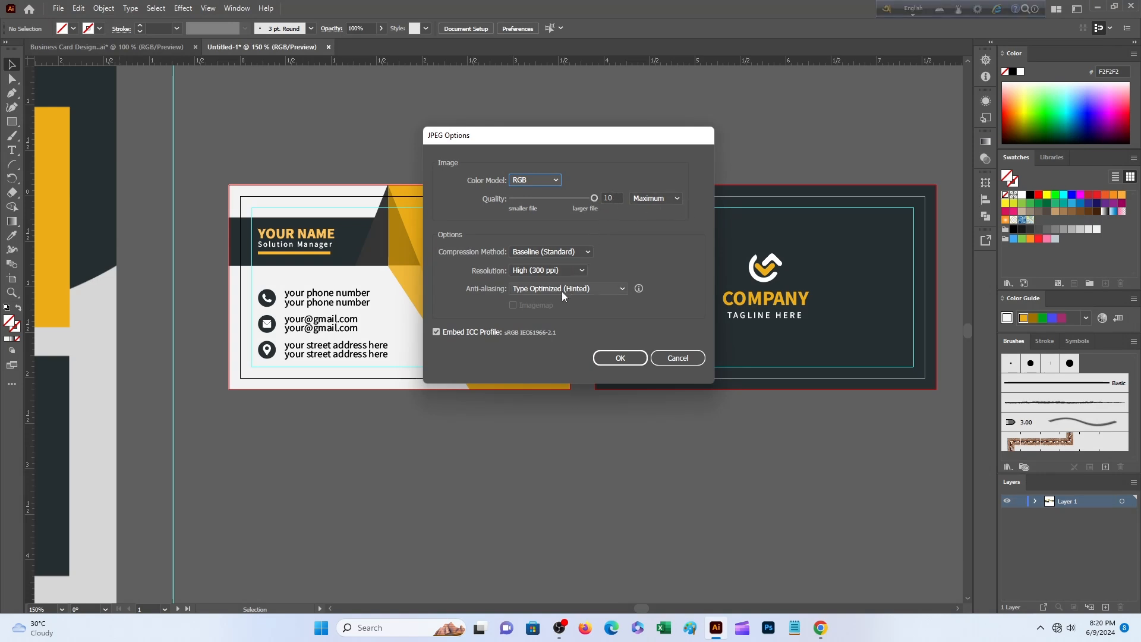
{"action": "left_click", "coordinate": [622, 359]}
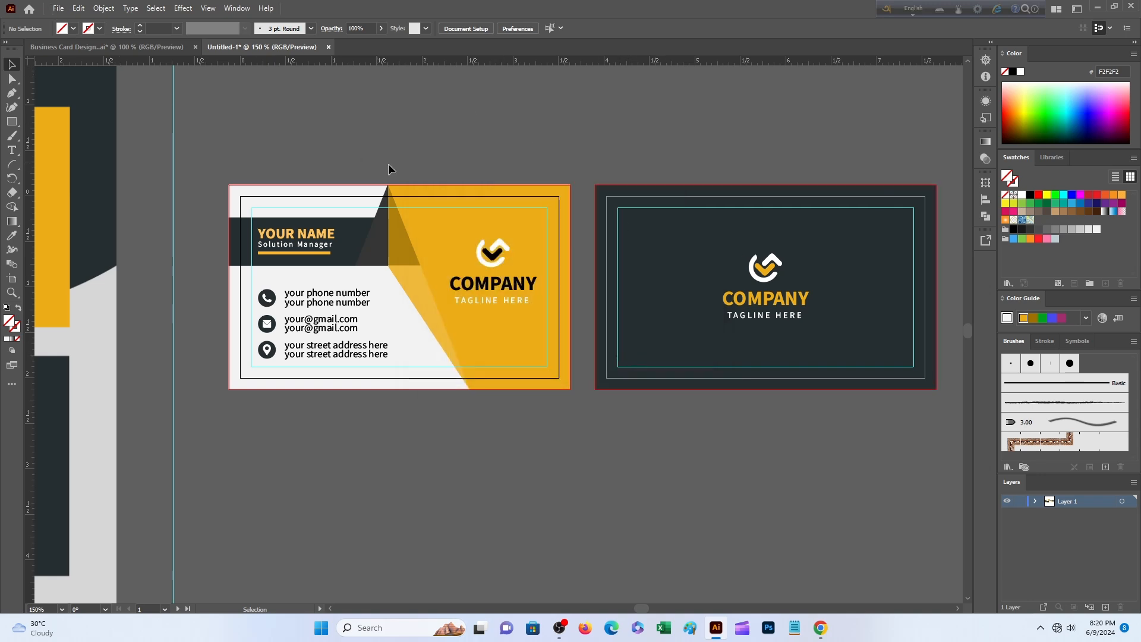
Open the exported images Buisniss Card 2 0-01 and Buisniss Card 2 0-02 from the Business Card folder.
{"action": "key", "text": "ctrl+plus"}
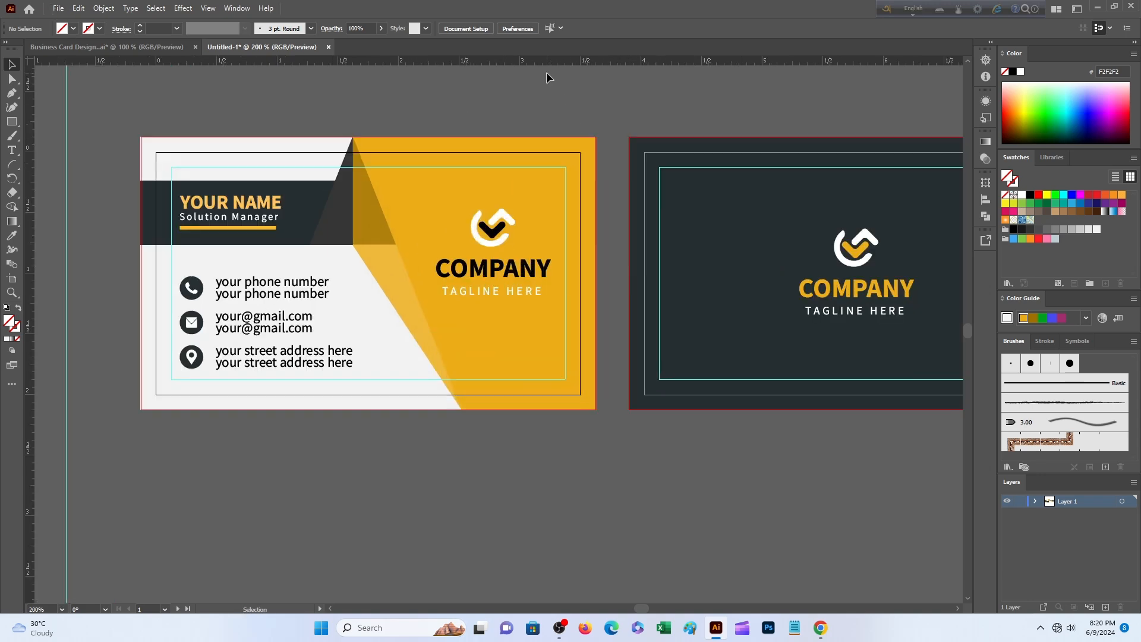
{"action": "scroll", "coordinate": [689, 175], "scroll_direction": "down", "scroll_amount": 1}
{"action": "scroll", "coordinate": [689, 174], "scroll_direction": "up", "scroll_amount": 2}
{"action": "scroll", "coordinate": [690, 174], "scroll_direction": "right", "scroll_amount": 3}
{"action": "left_click", "coordinate": [57, 8]}
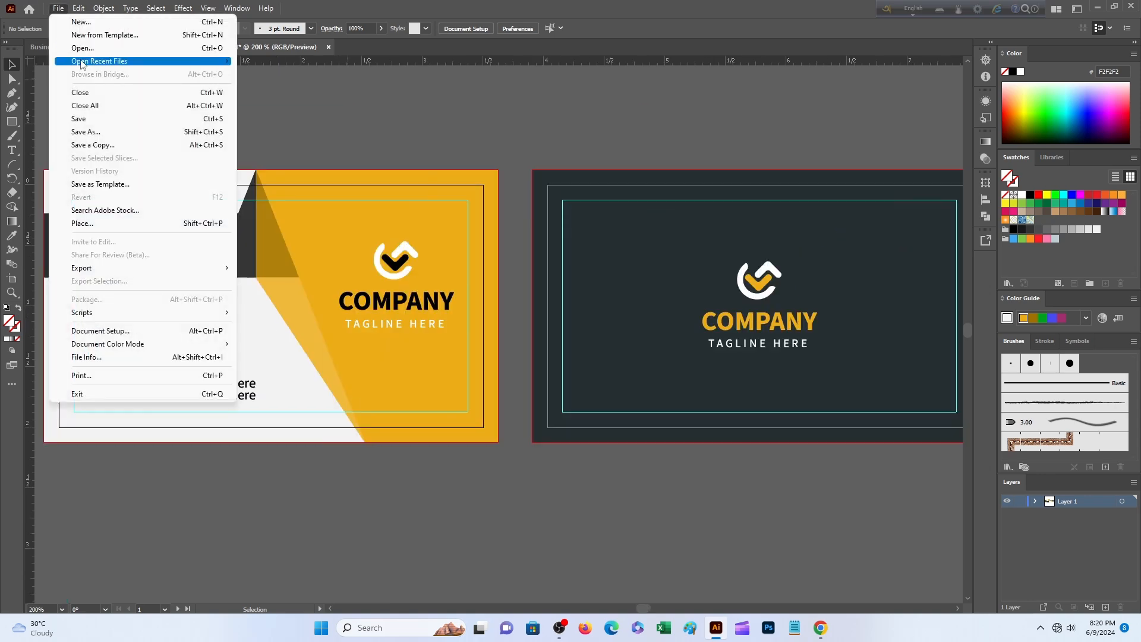
{"action": "left_click", "coordinate": [87, 48]}
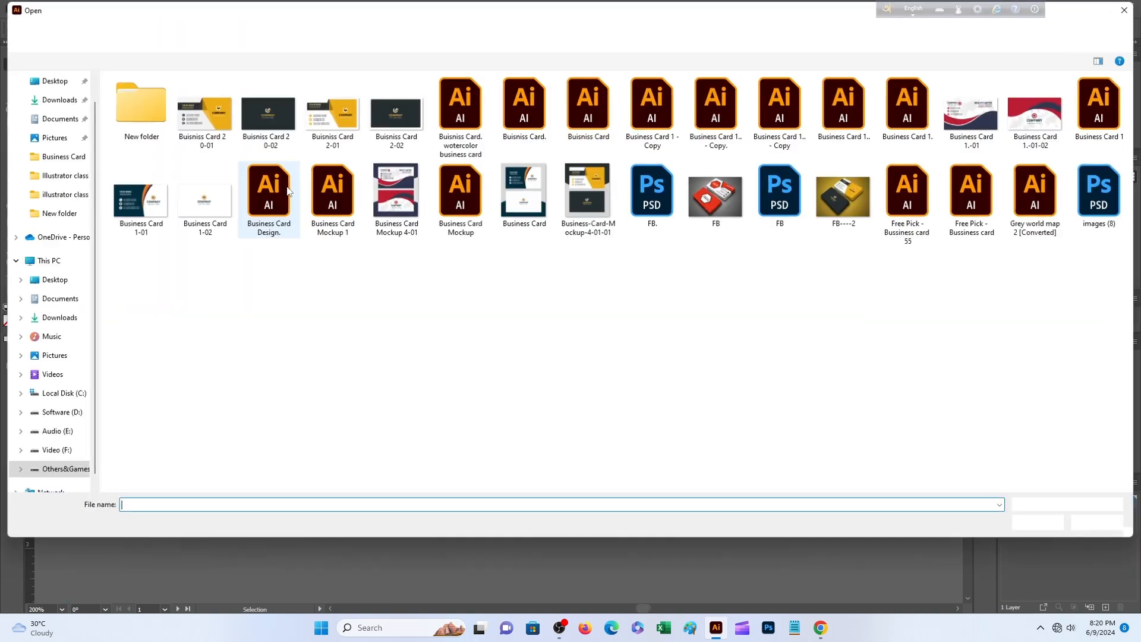
{"action": "left_click", "coordinate": [193, 89]}
{"action": "left_click", "coordinate": [266, 105], "text": "ctrl"}
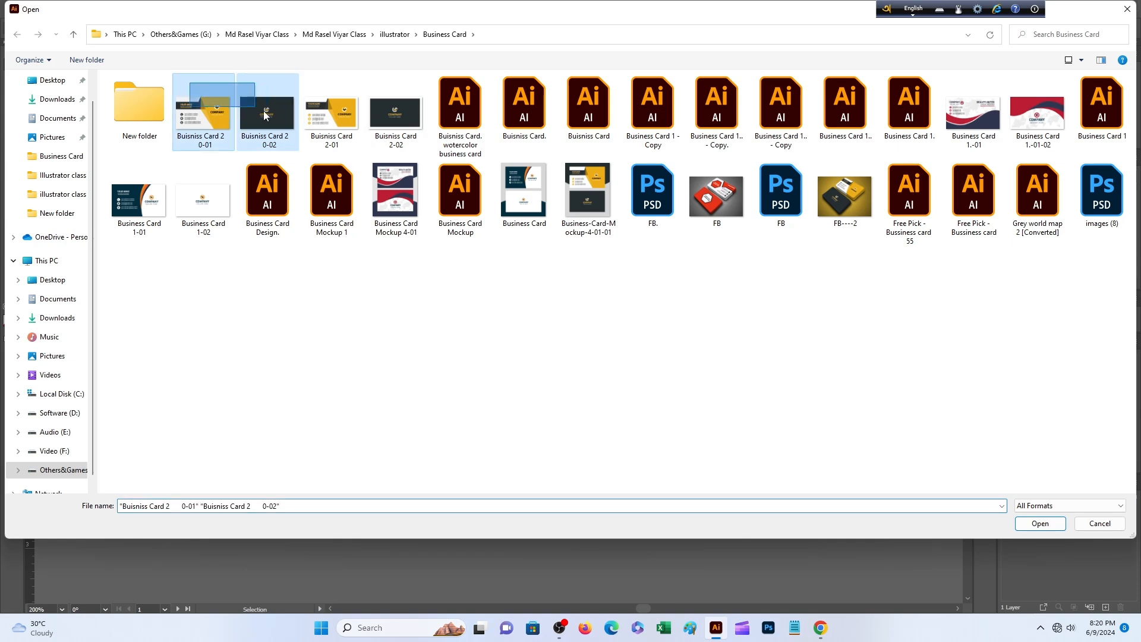
{"action": "left_click", "coordinate": [1039, 523]}
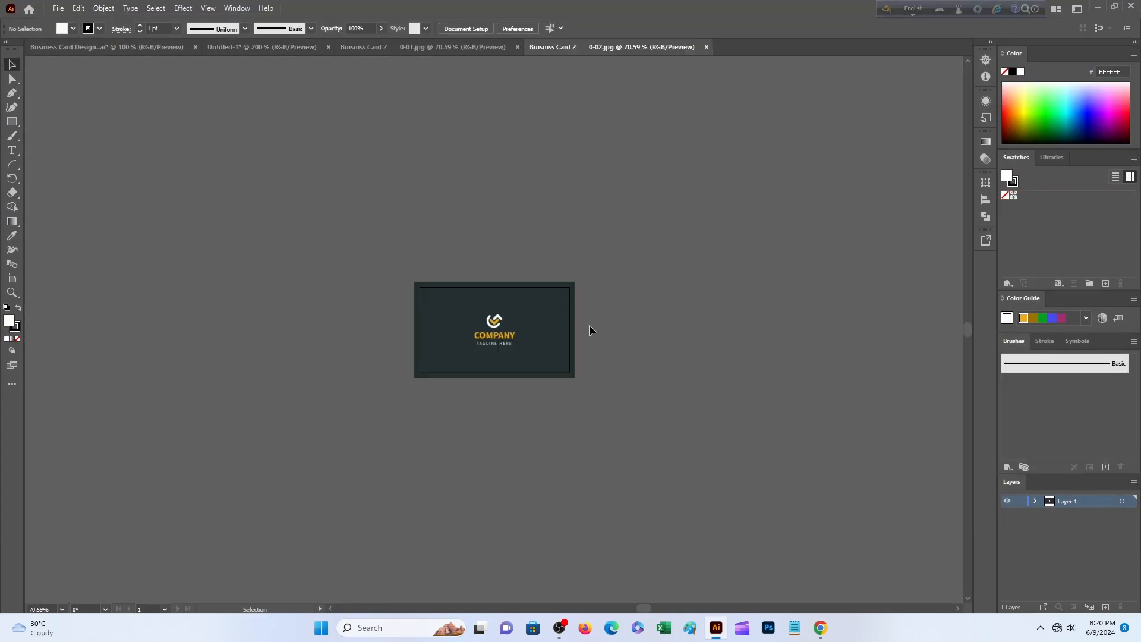
Inspect the exported dark back image, Buisniss Card 2 0-02, up close.
{"action": "left_click_drag", "start_coordinate": [514, 314], "coordinate": [543, 318]}
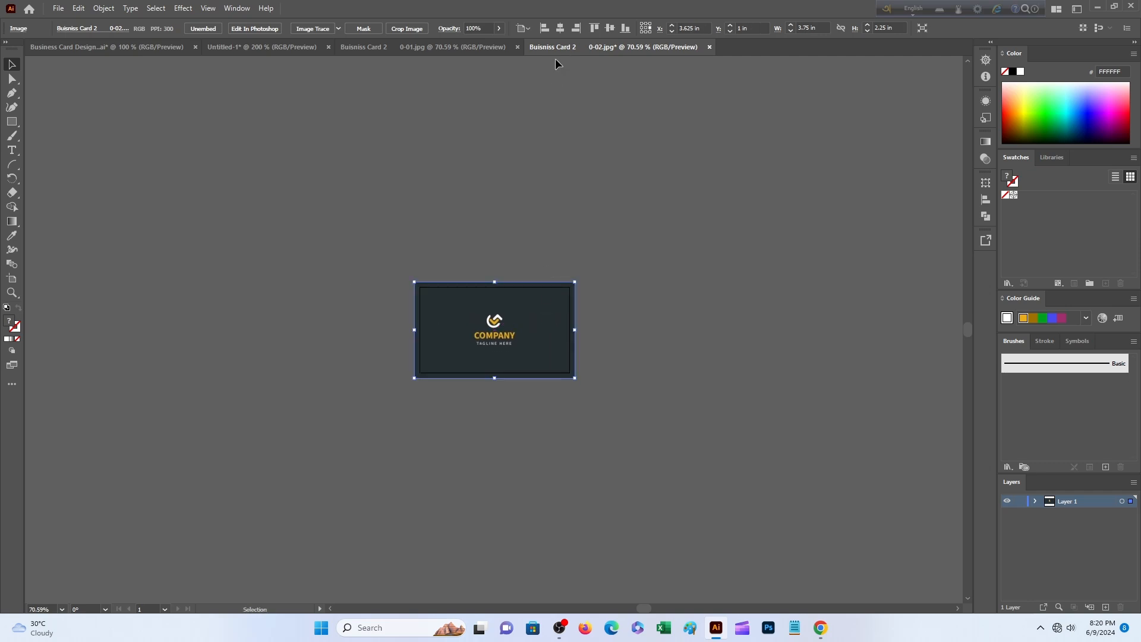
{"action": "key", "text": "ctrl+equal"}
{"action": "key", "text": "ctrl+equal"}
{"action": "key", "text": "ctrl+equal"}
{"action": "key", "text": "ctrl+equal"}
{"action": "key", "text": "ctrl+equal"}
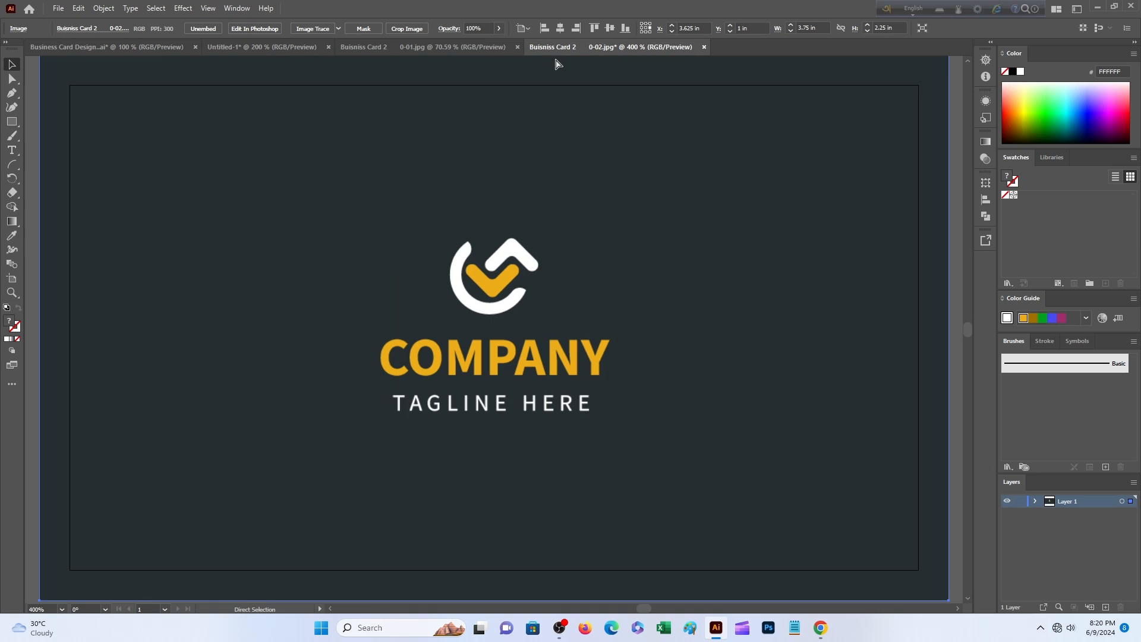
{"action": "key", "text": "ctrl+minus"}
{"action": "key", "text": "ctrl+minus"}
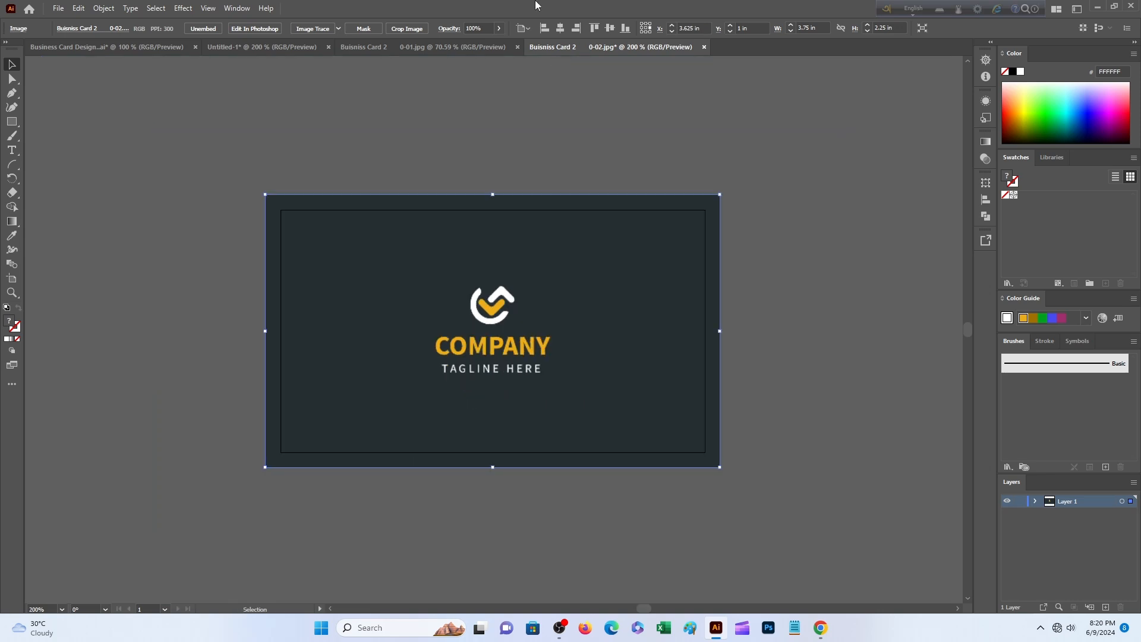
Inspect the exported front image, Buisniss Card 2 0-01, checking its text, icons and yellow shapes up close.
{"action": "left_click", "coordinate": [444, 44]}
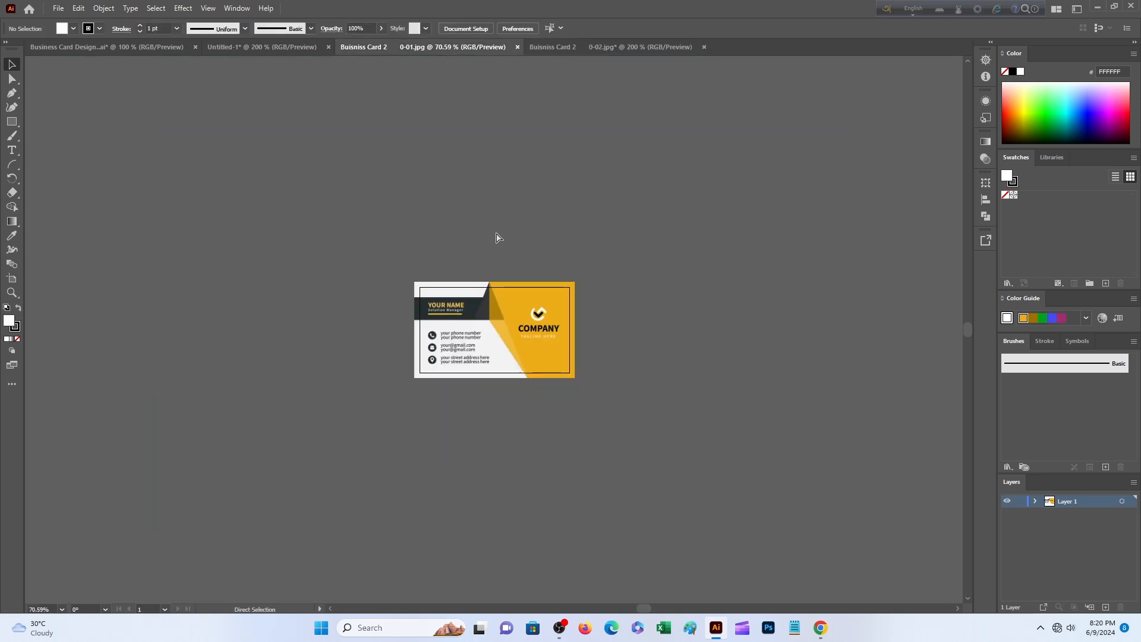
{"action": "key", "text": "ctrl+equal"}
{"action": "key", "text": "ctrl+equal"}
{"action": "key", "text": "ctrl+equal"}
{"action": "key", "text": "ctrl+equal"}
{"action": "key", "text": "ctrl+equal"}
{"action": "key", "text": "ctrl+minus"}
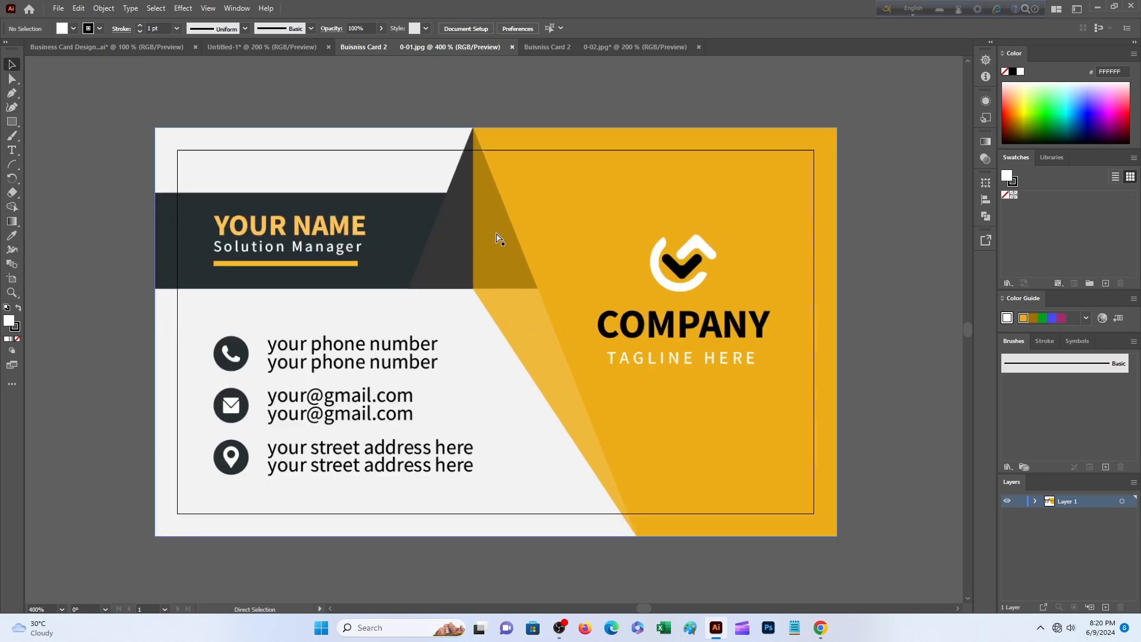
{"action": "key", "text": "ctrl+equal"}
{"action": "key", "text": "ctrl+equal"}
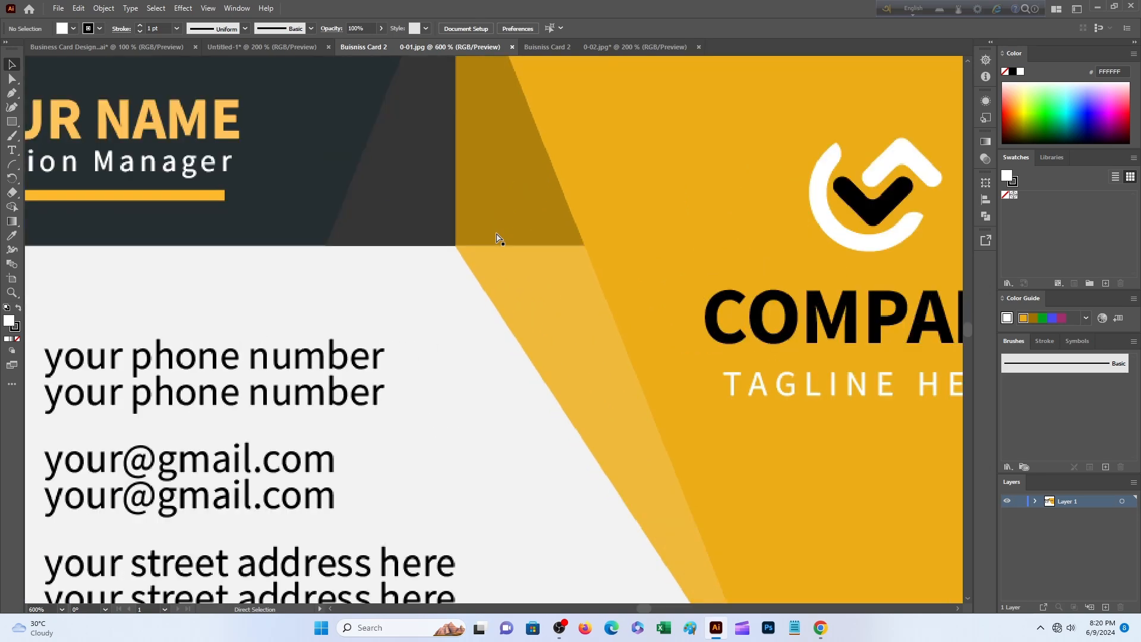
{"action": "key", "text": "ctrl+minus"}
{"action": "key", "text": "ctrl+minus"}
{"action": "key", "text": "ctrl+minus"}
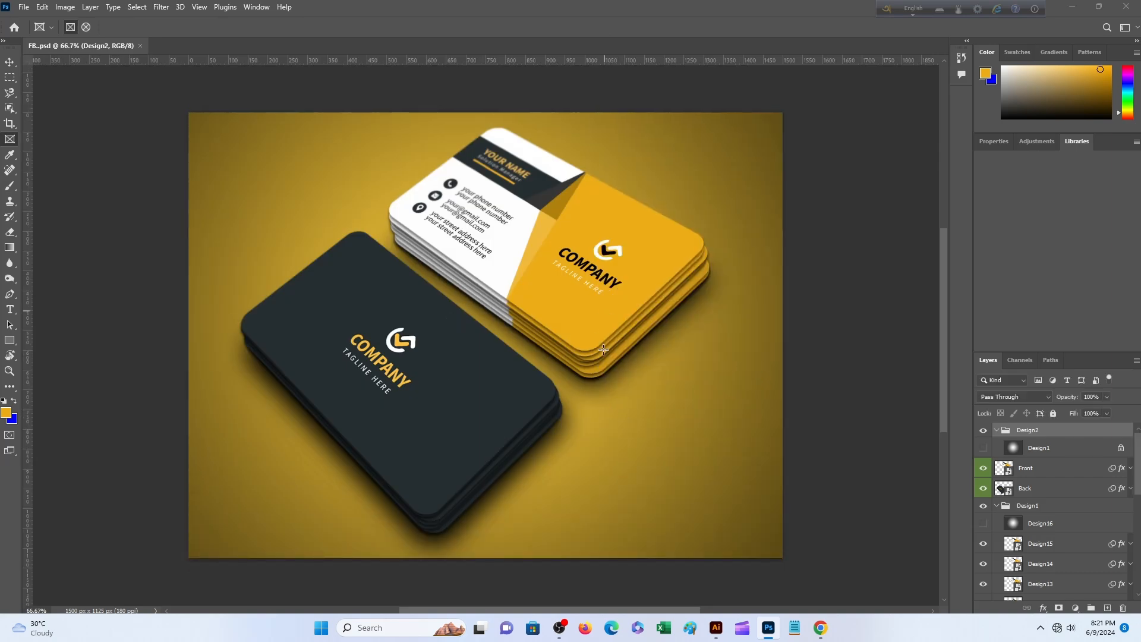
In Photoshop's FB..psd mockup, open the Front layer's smart object and hide its Vector Smart Object layer.
{"action": "left_click", "coordinate": [1008, 470]}
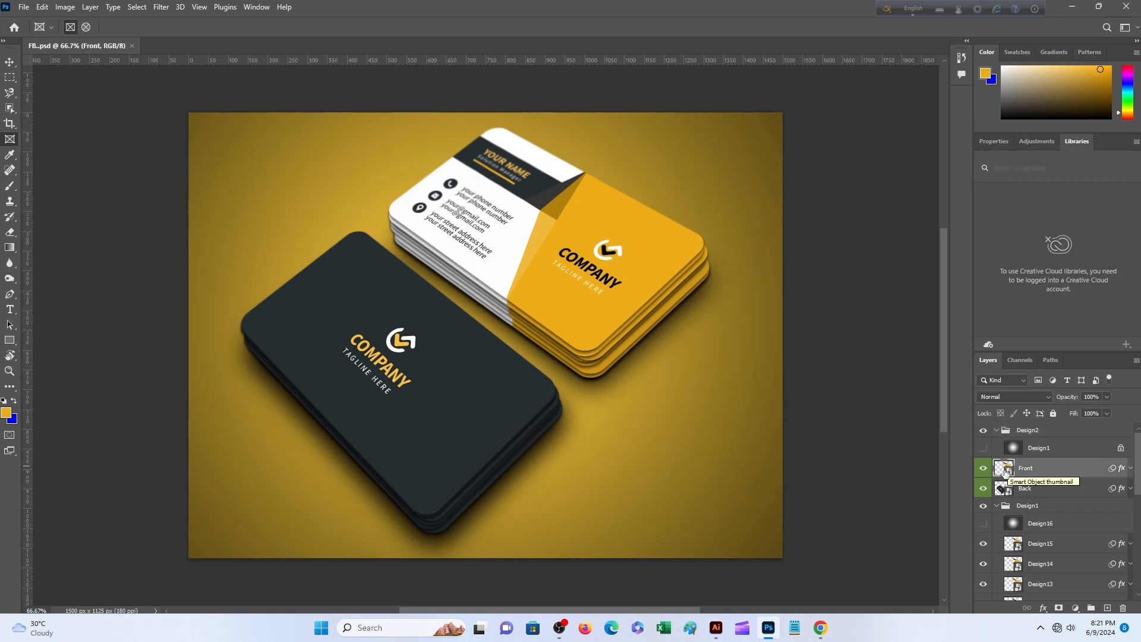
{"action": "double_click", "coordinate": [1004, 470]}
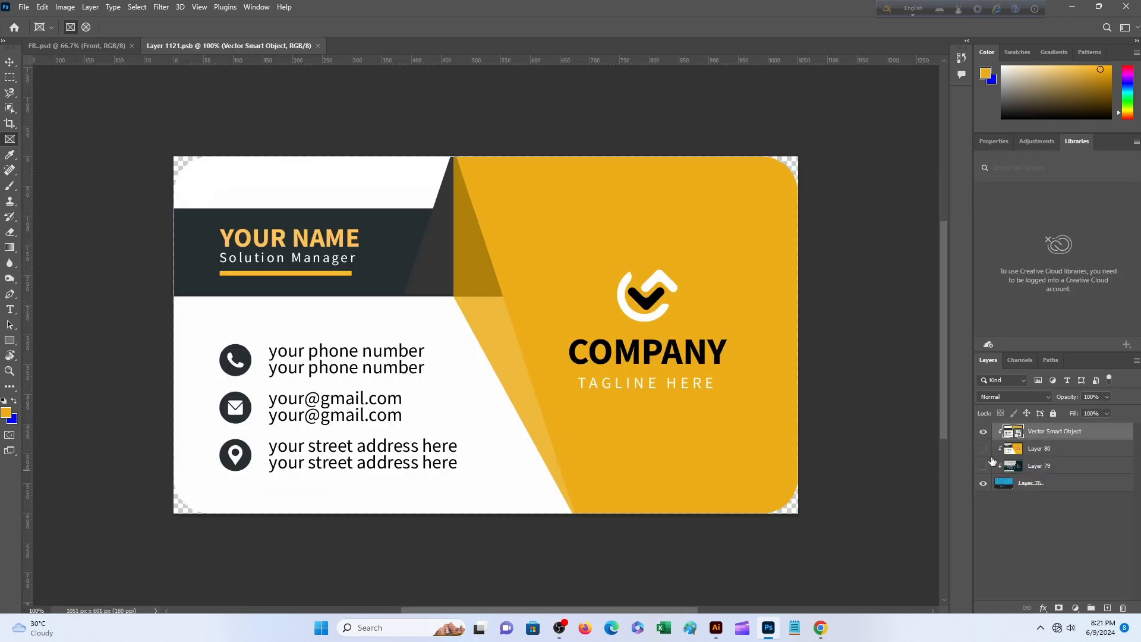
{"action": "left_click", "coordinate": [983, 433]}
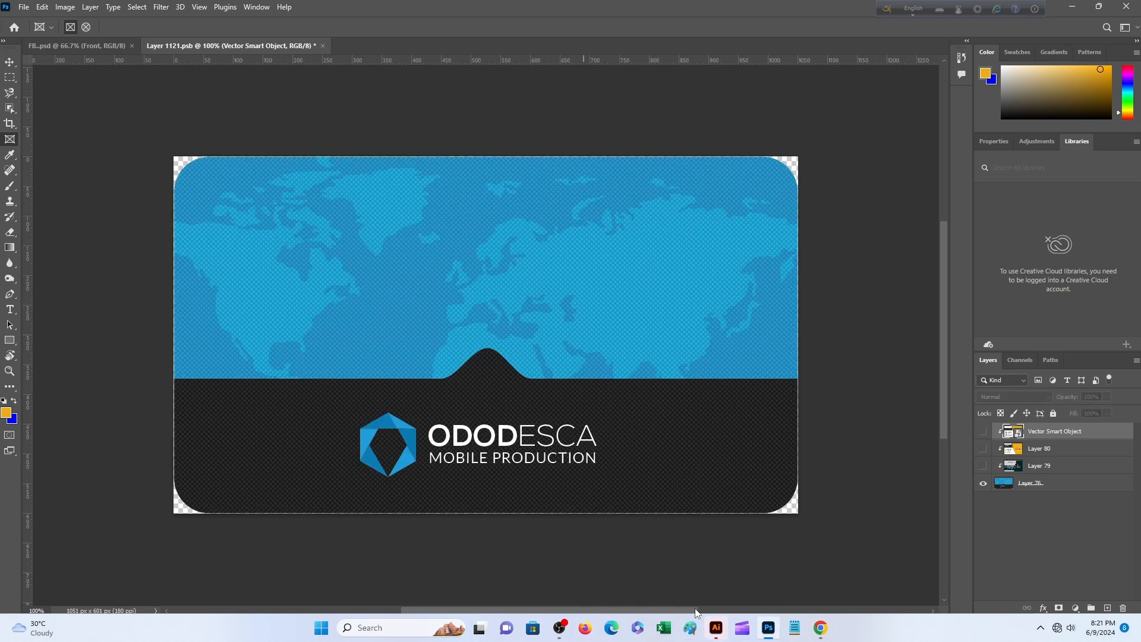
Switch to Illustrator, copy the front card image from Buisniss Card 2 0-01.jpg and shift it left to X 3.625 in.
{"action": "left_click", "coordinate": [770, 628]}
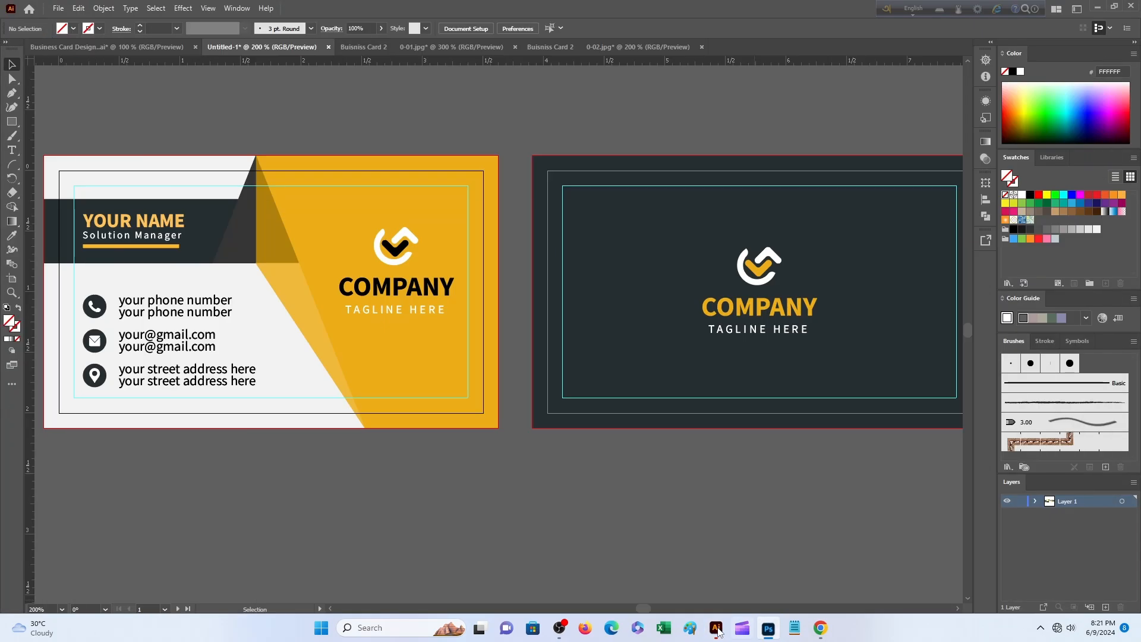
{"action": "left_click", "coordinate": [359, 275]}
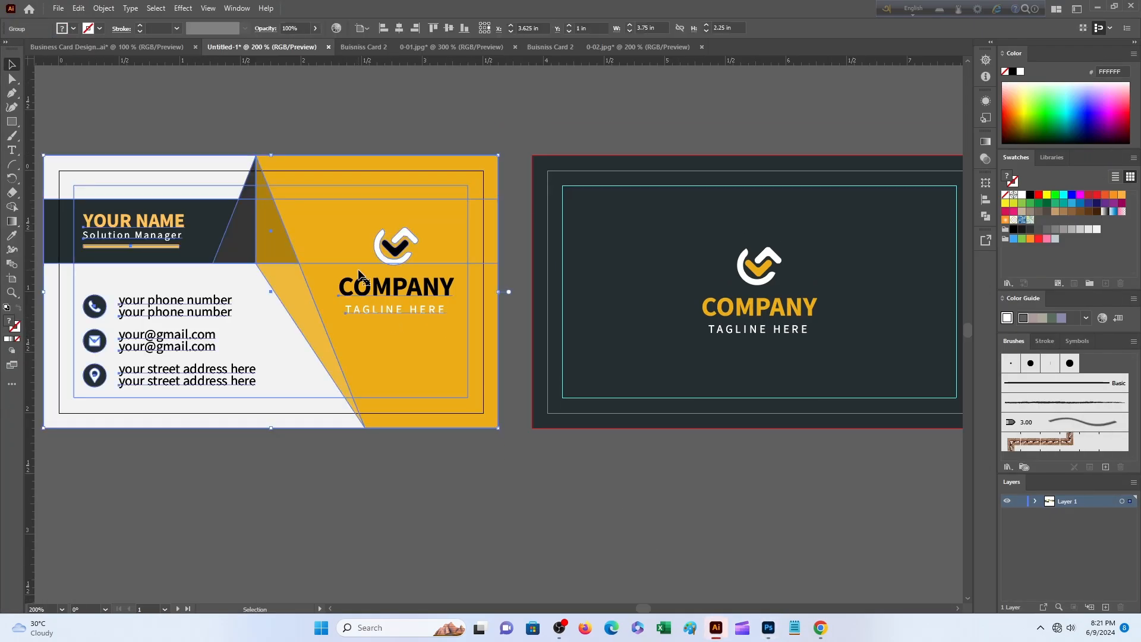
{"action": "right_click", "coordinate": [358, 271]}
{"action": "left_click", "coordinate": [430, 133]}
{"action": "left_click", "coordinate": [431, 133]}
{"action": "left_click", "coordinate": [606, 46]}
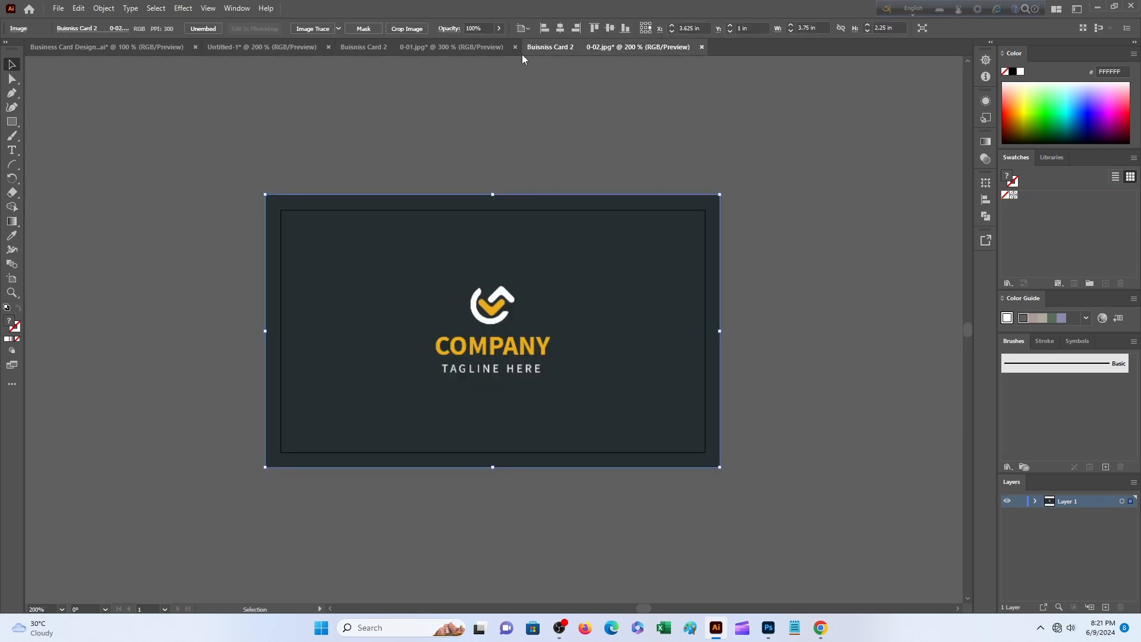
{"action": "left_click", "coordinate": [481, 47]}
{"action": "left_click", "coordinate": [564, 254]}
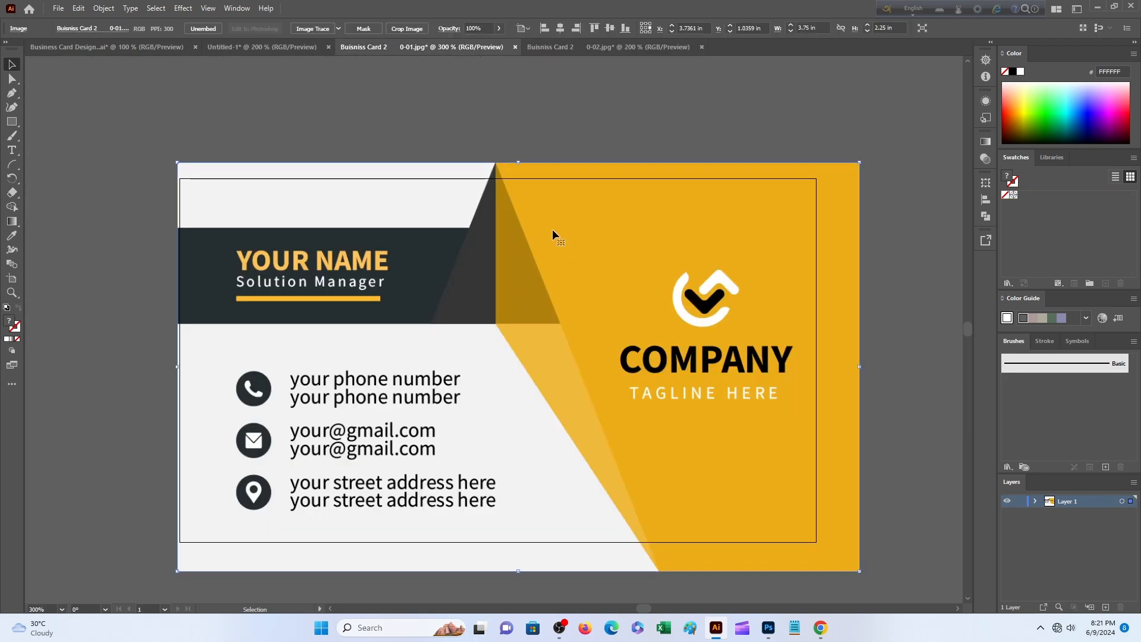
{"action": "right_click", "coordinate": [553, 231]}
{"action": "left_click", "coordinate": [586, 253]}
{"action": "left_click_drag", "start_coordinate": [744, 454], "coordinate": [721, 452]}
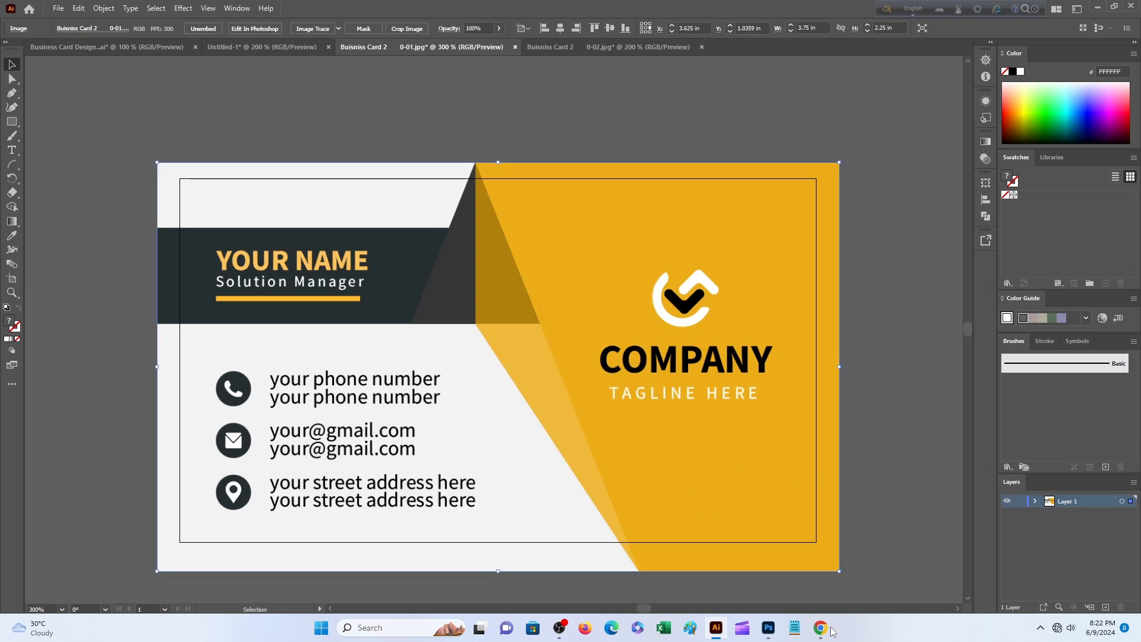
Switch to Photoshop and paste the copied front image as a smart object into Layer 1121.psb.
{"action": "left_click", "coordinate": [773, 633]}
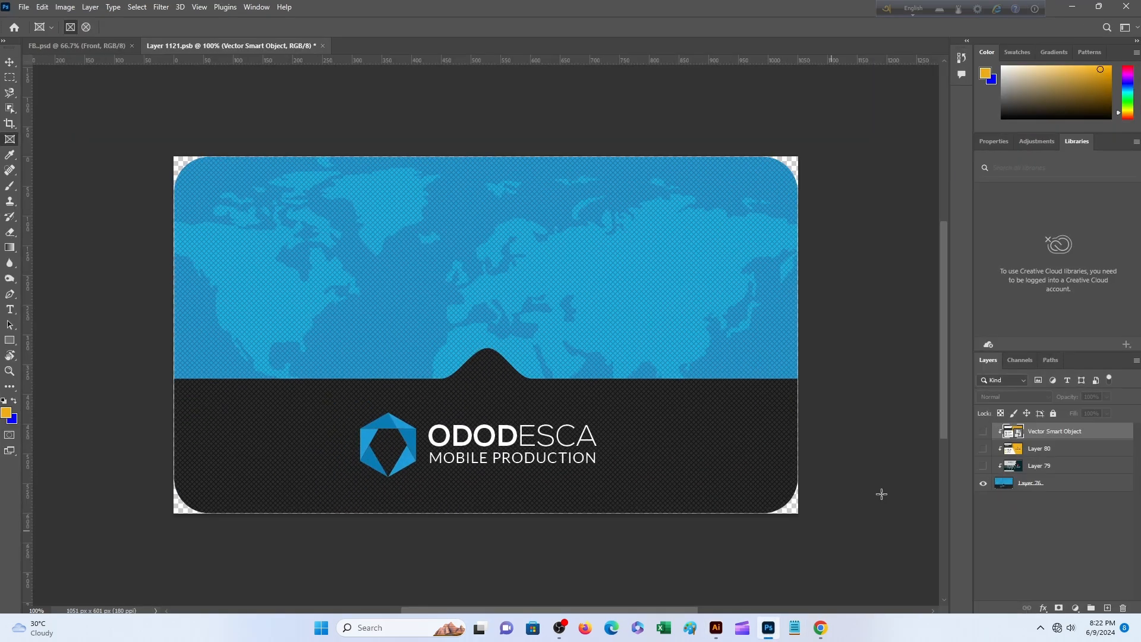
{"action": "left_click", "coordinate": [42, 7]}
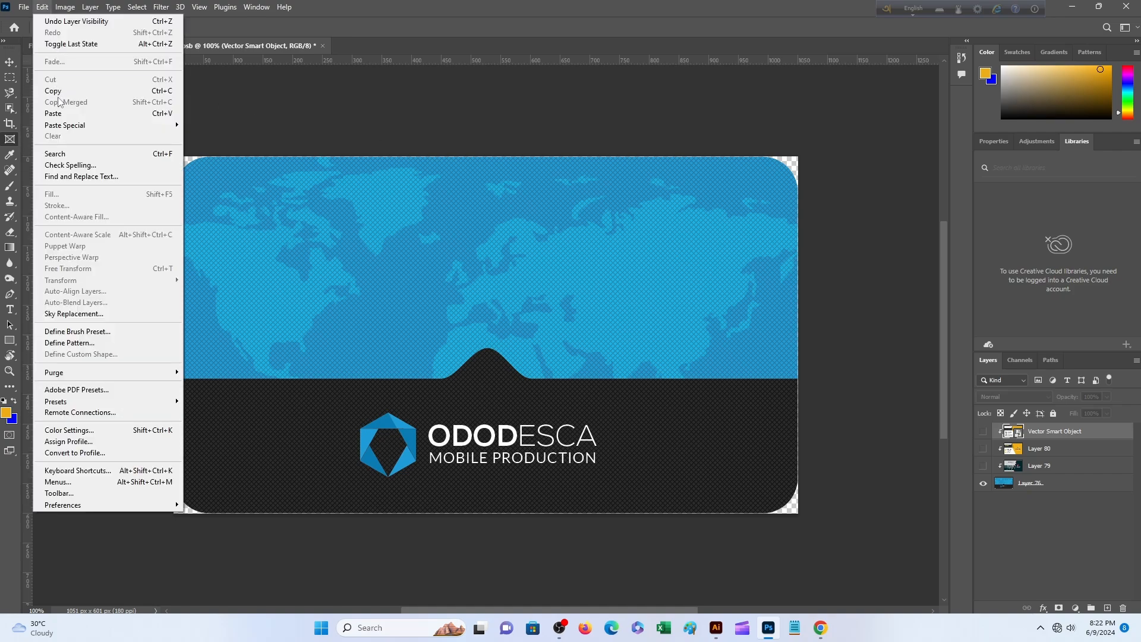
{"action": "left_click", "coordinate": [67, 113]}
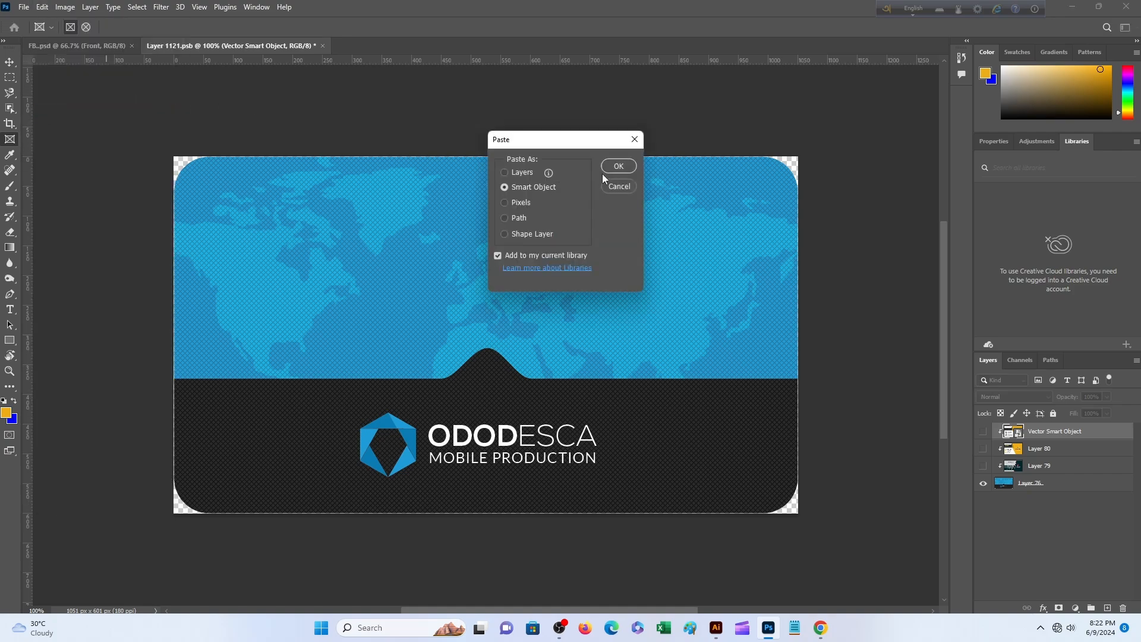
{"action": "left_click", "coordinate": [619, 166]}
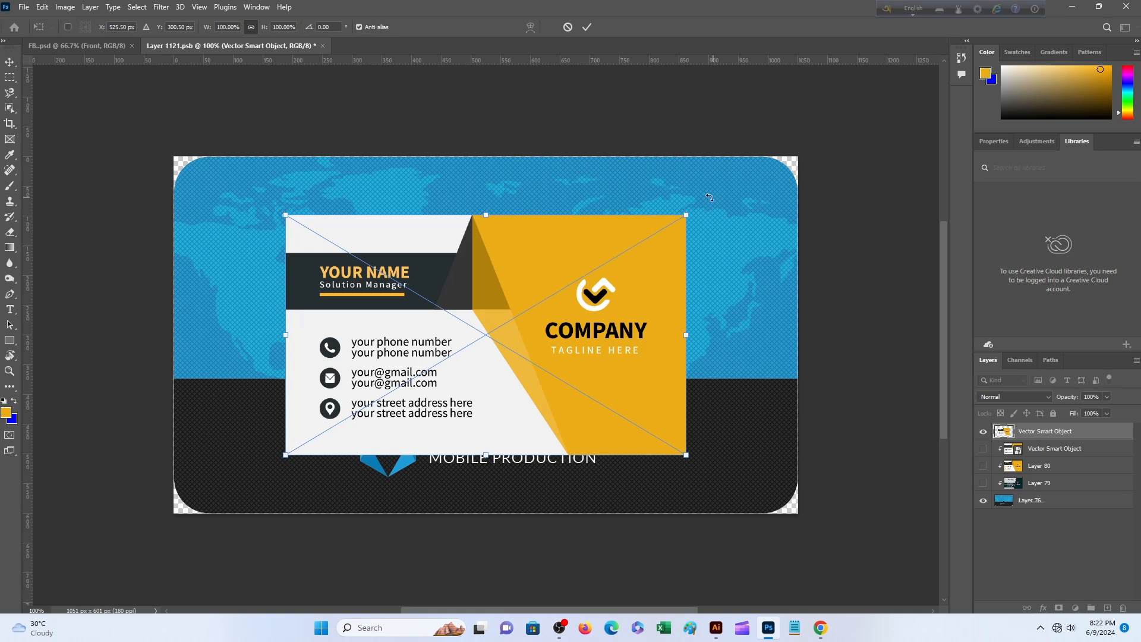
{"action": "left_click", "coordinate": [587, 27]}
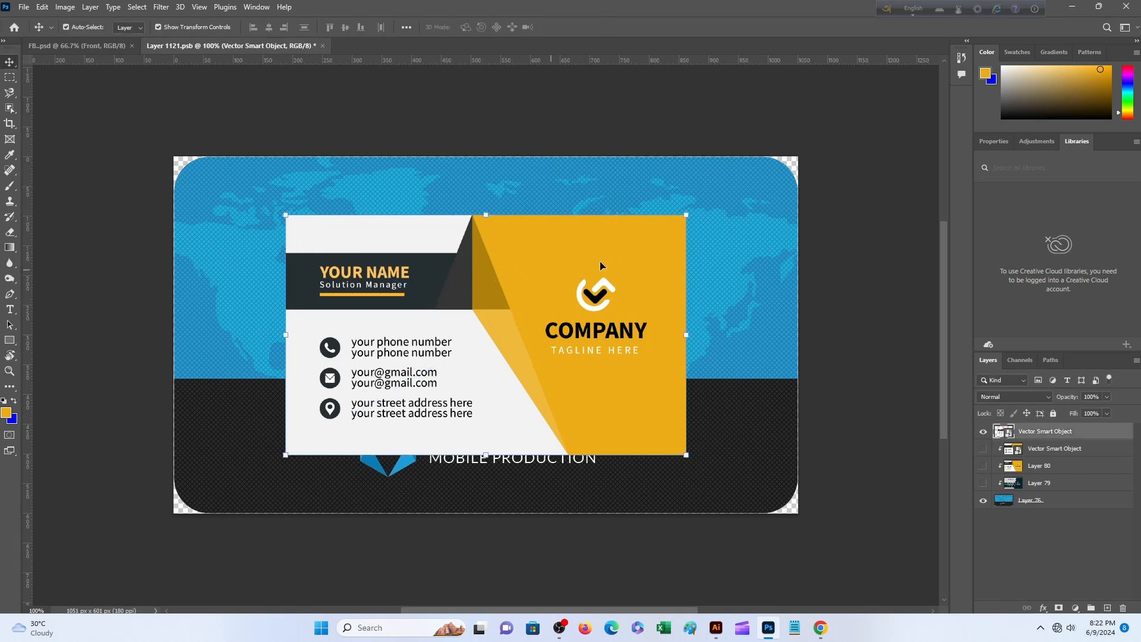
Enlarge the pasted front image proportionally about its centre until it covers the whole card.
{"action": "left_click_drag", "start_coordinate": [686, 214], "coordinate": [810, 164]}
{"action": "left_click", "coordinate": [586, 27]}
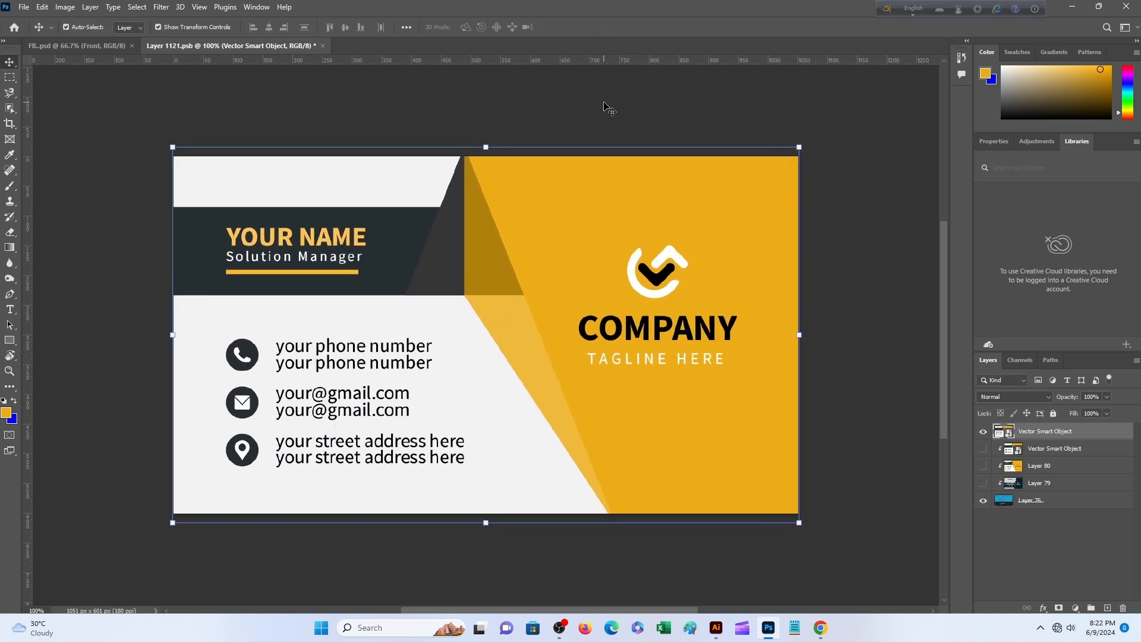
{"action": "scroll", "coordinate": [605, 127], "scroll_direction": "down", "scroll_amount": 2}
{"action": "scroll", "coordinate": [826, 277], "scroll_direction": "up", "scroll_amount": 2}
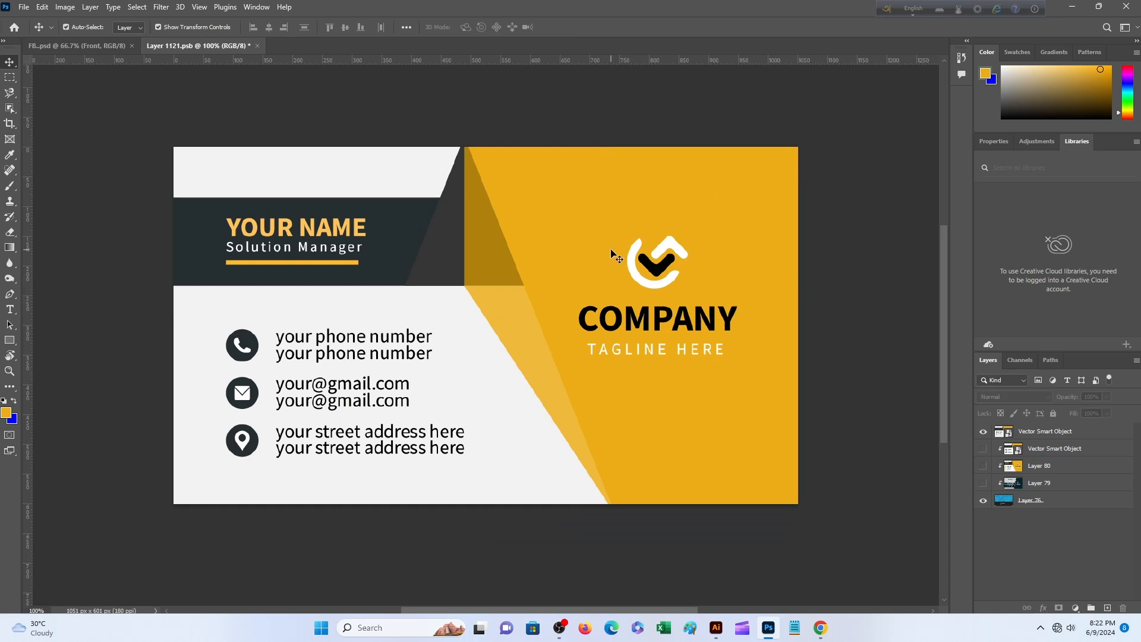
Clip the pasted front image to the rounded card shape below and save the smart object.
{"action": "right_click", "coordinate": [1024, 436]}
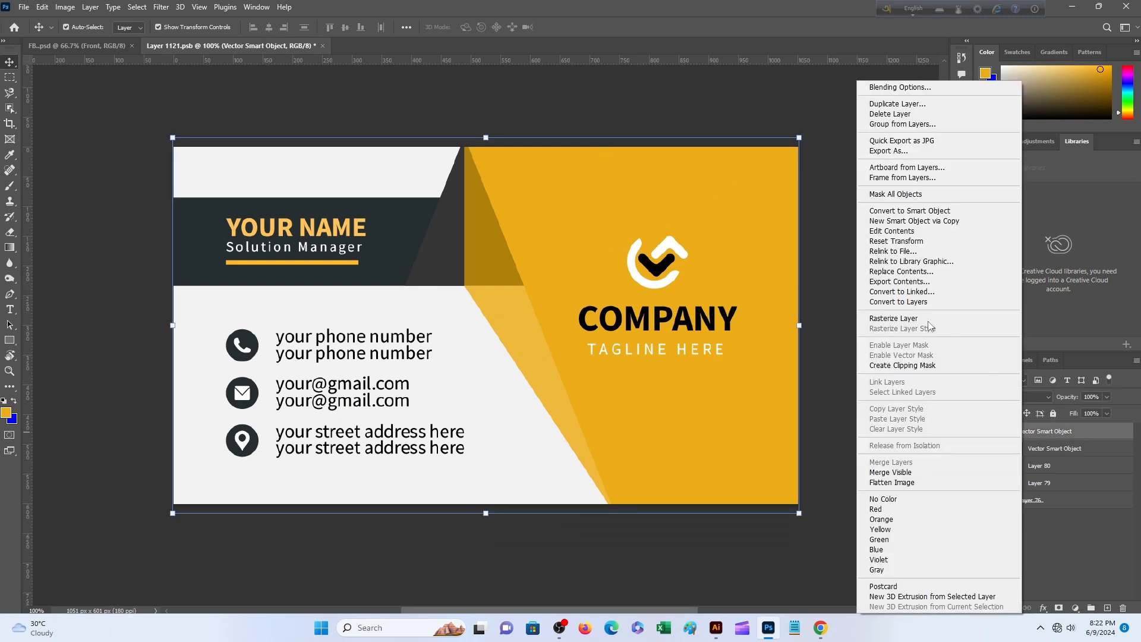
{"action": "left_click", "coordinate": [903, 365]}
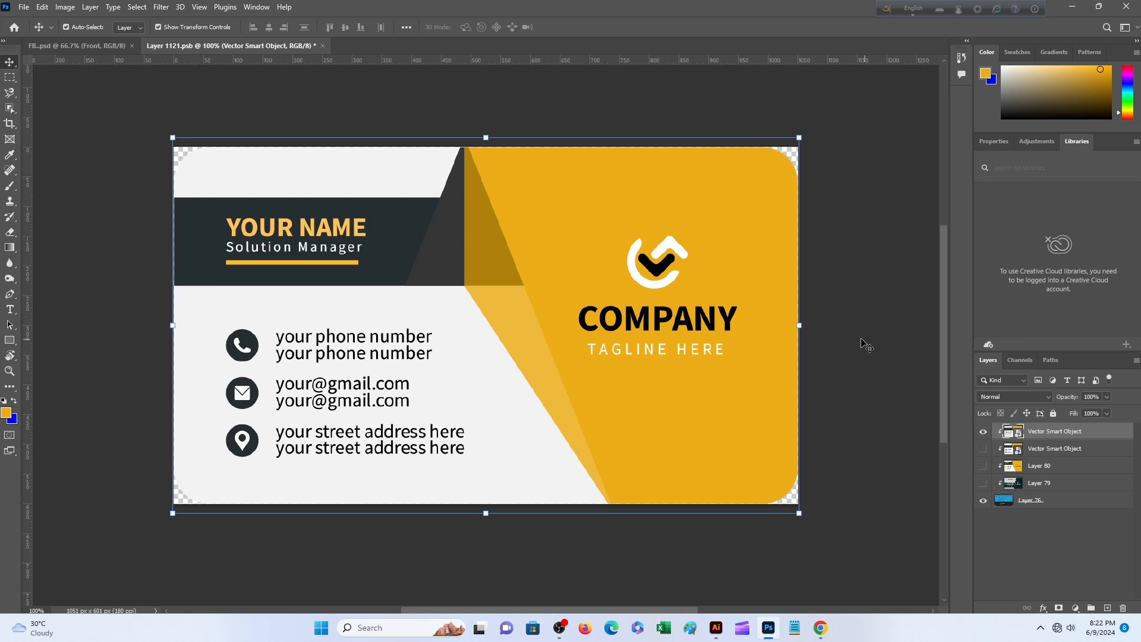
{"action": "key", "text": "ctrl+s"}
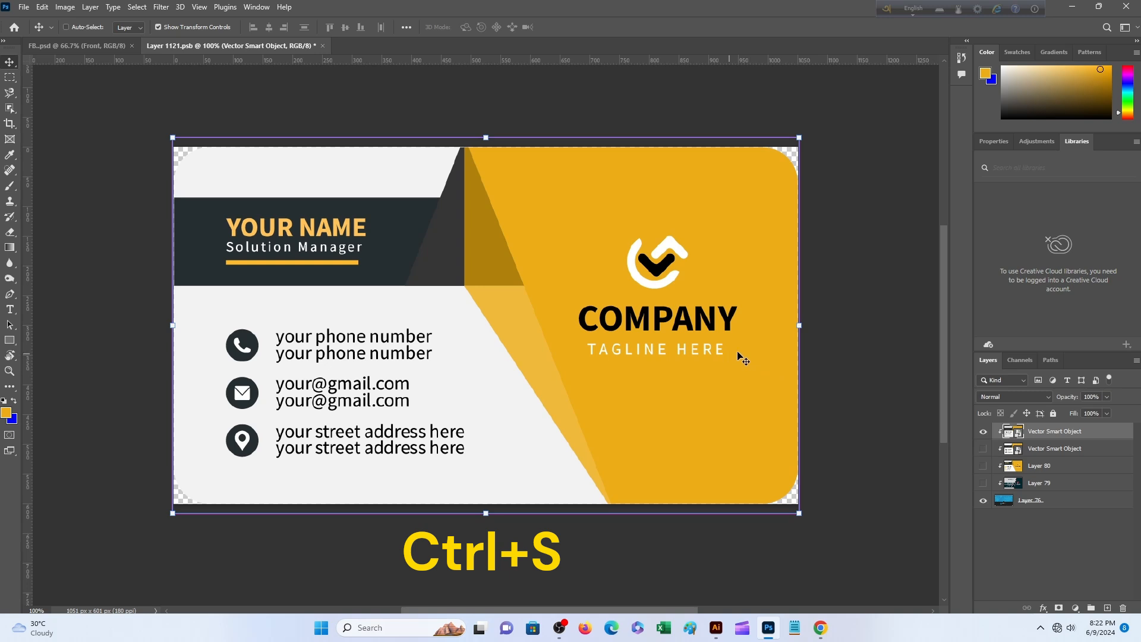
{"action": "key", "text": "ctrl+s"}
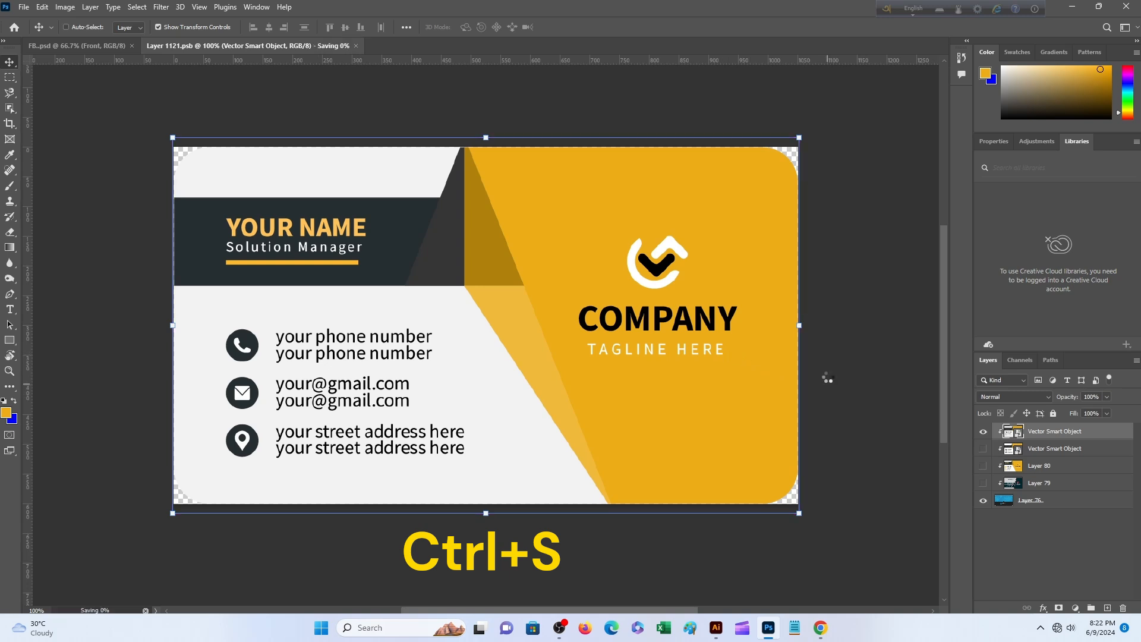
In the FB..psd mockup, open the Back layer's smart object and hide its Layer 73.
{"action": "left_click", "coordinate": [95, 50]}
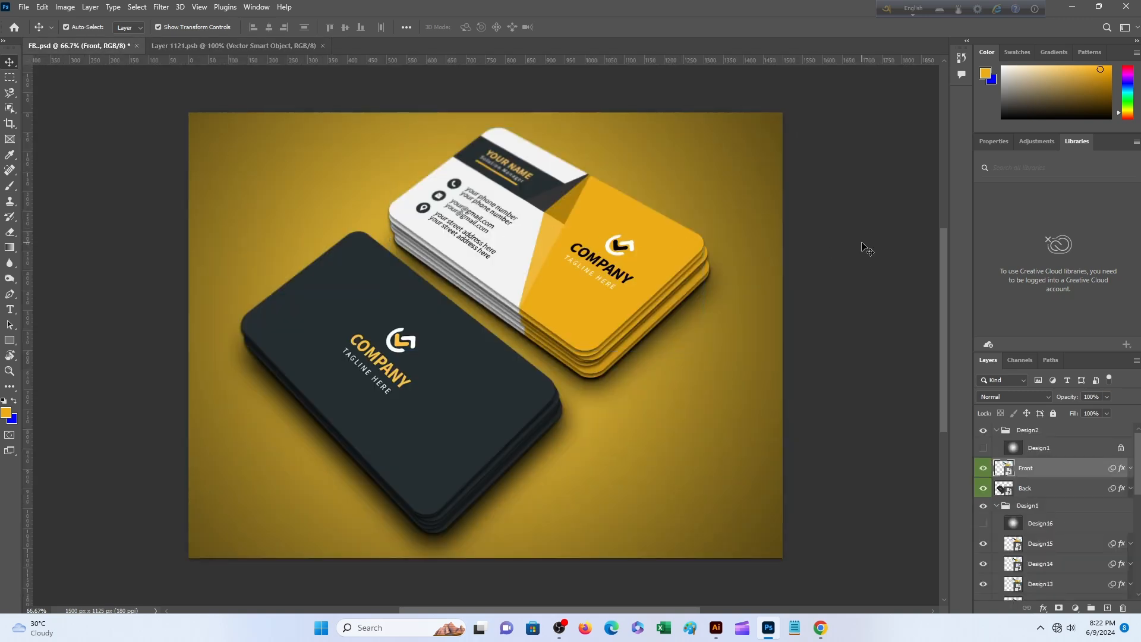
{"action": "left_click", "coordinate": [866, 249]}
{"action": "scroll", "coordinate": [602, 340], "scroll_direction": "down", "scroll_amount": 1}
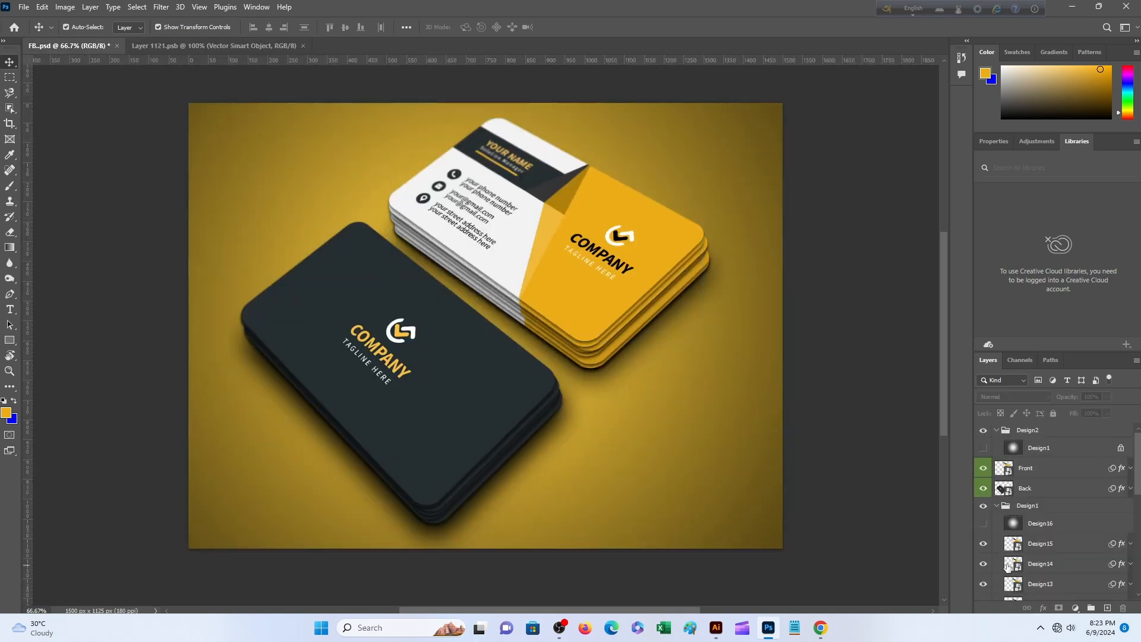
{"action": "double_click", "coordinate": [1004, 489]}
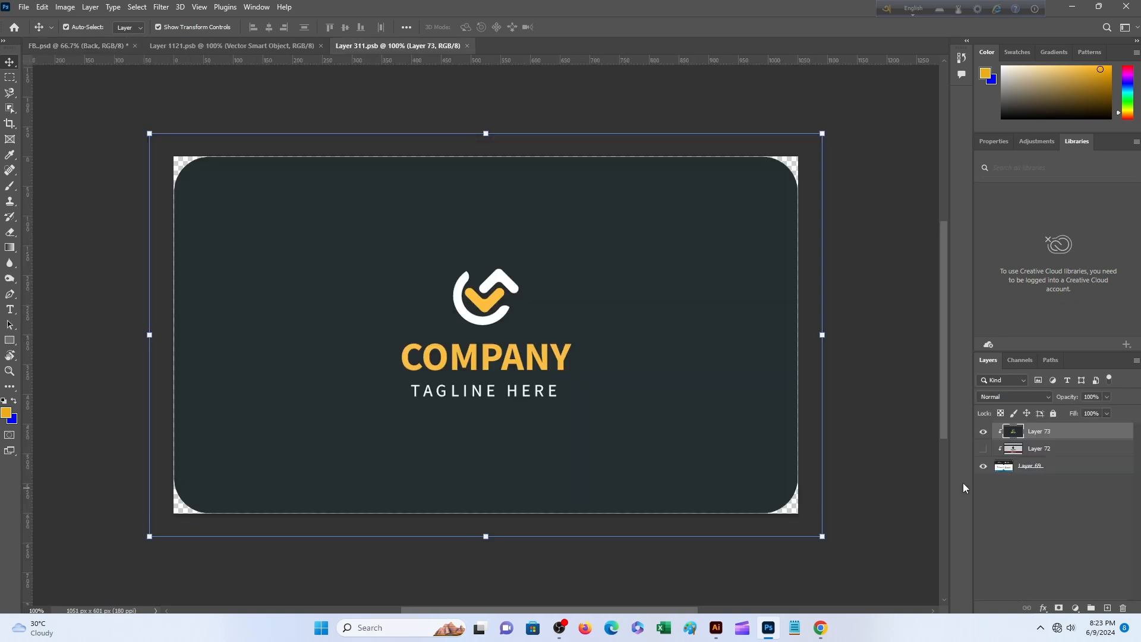
{"action": "left_click", "coordinate": [984, 433]}
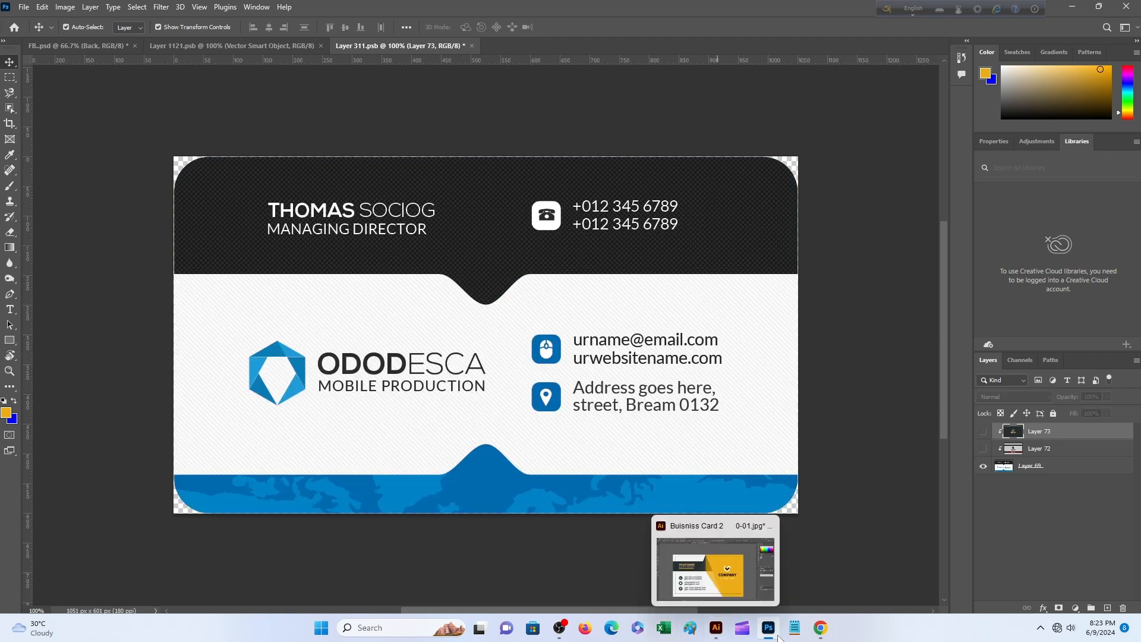
Switch to Illustrator and copy the dark back image from Buisniss Card 2 0-02.jpg.
{"action": "mouse_move", "coordinate": [770, 634]}
{"action": "left_click", "coordinate": [716, 628]}
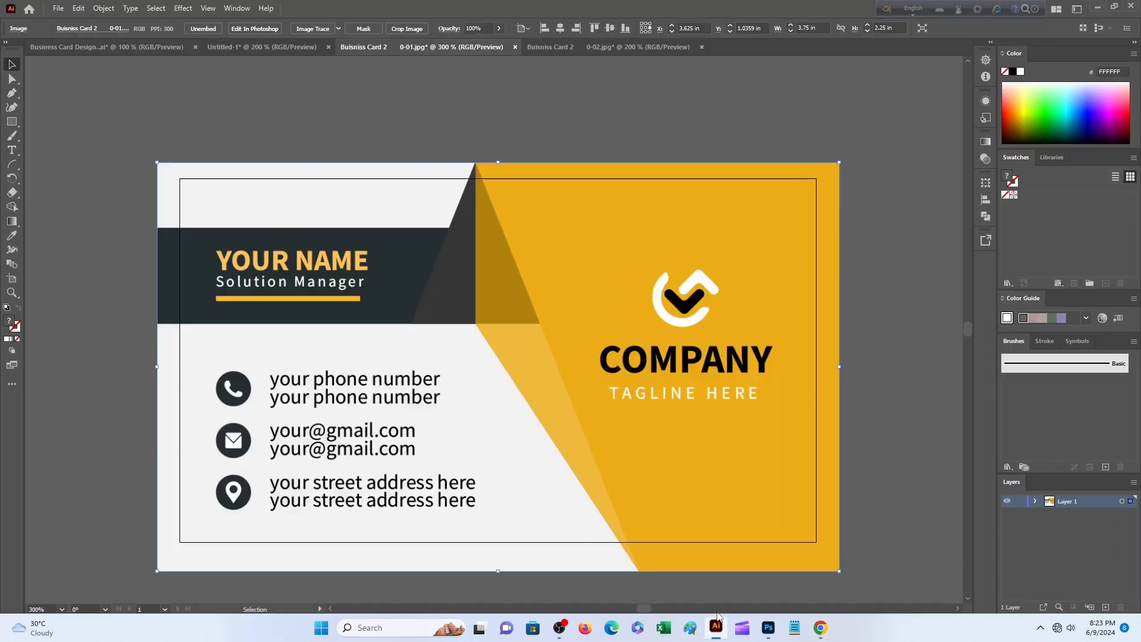
{"action": "left_click", "coordinate": [547, 43]}
{"action": "right_click", "coordinate": [516, 220]}
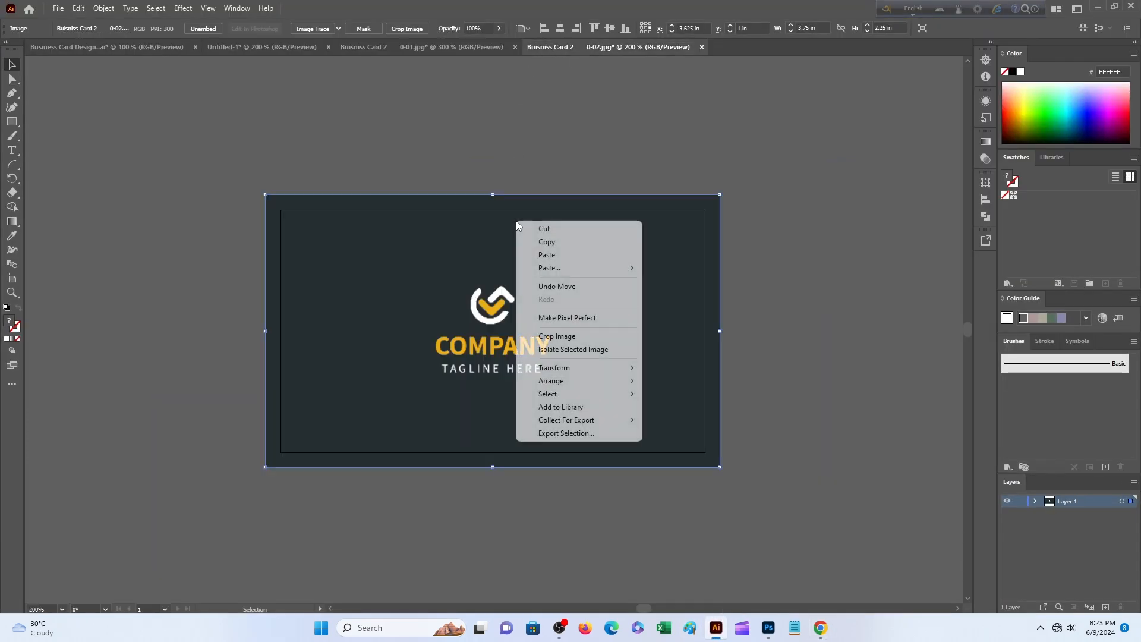
{"action": "left_click", "coordinate": [556, 242]}
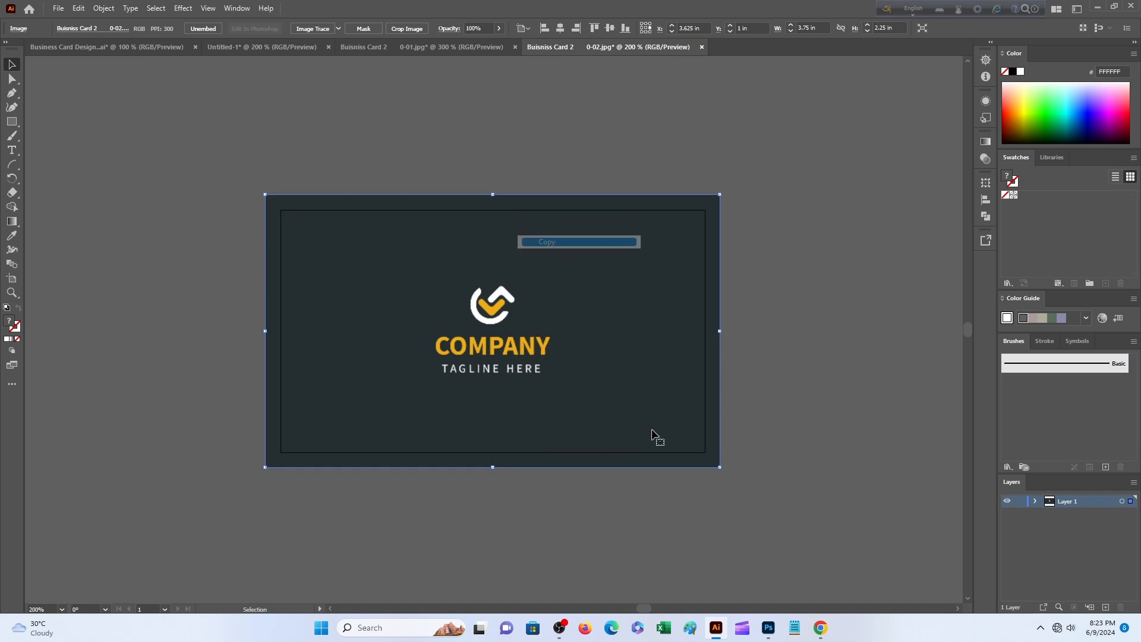
Switch to Photoshop, paste the copied back image as a smart object into Layer 311.psb and stop the wait for Libraries.
{"action": "left_click", "coordinate": [768, 628]}
{"action": "left_click", "coordinate": [42, 7]}
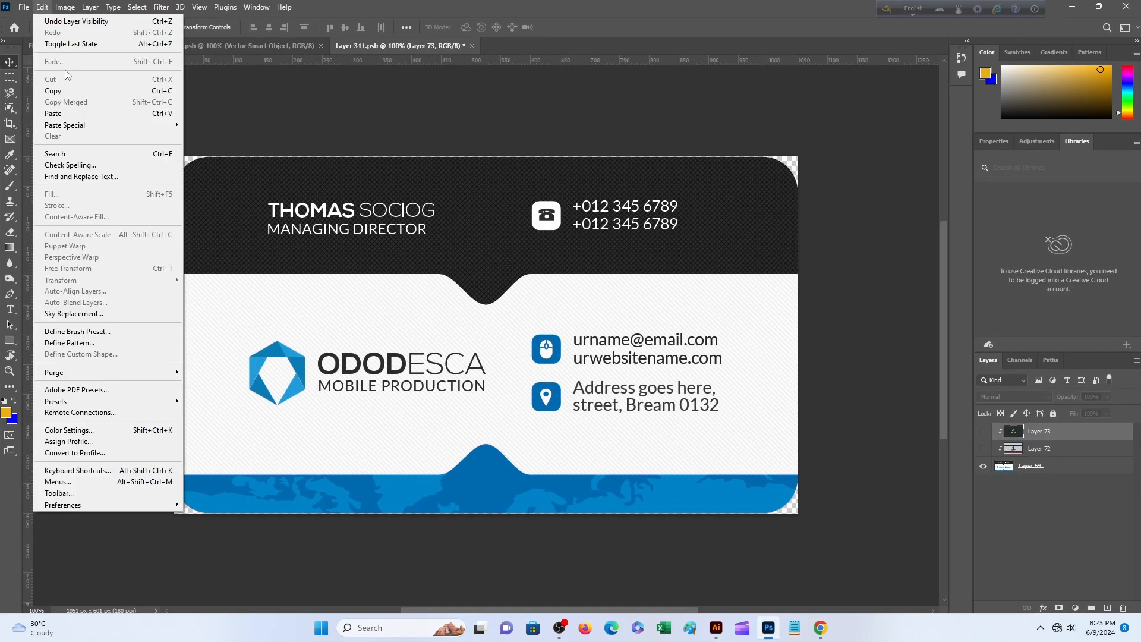
{"action": "left_click", "coordinate": [54, 113]}
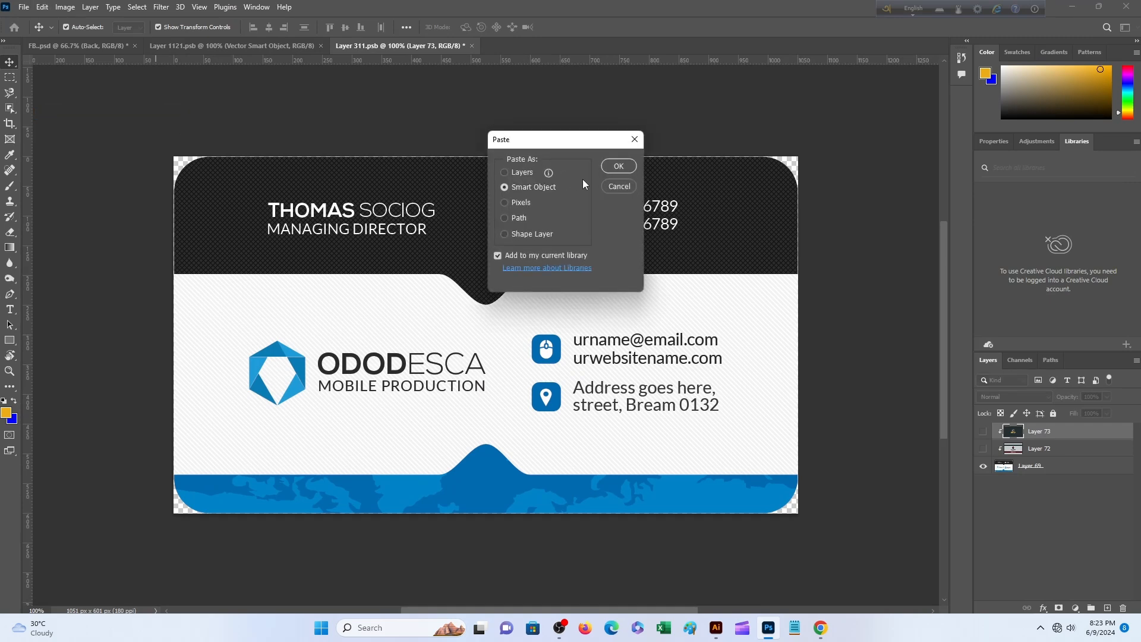
{"action": "left_click", "coordinate": [619, 166]}
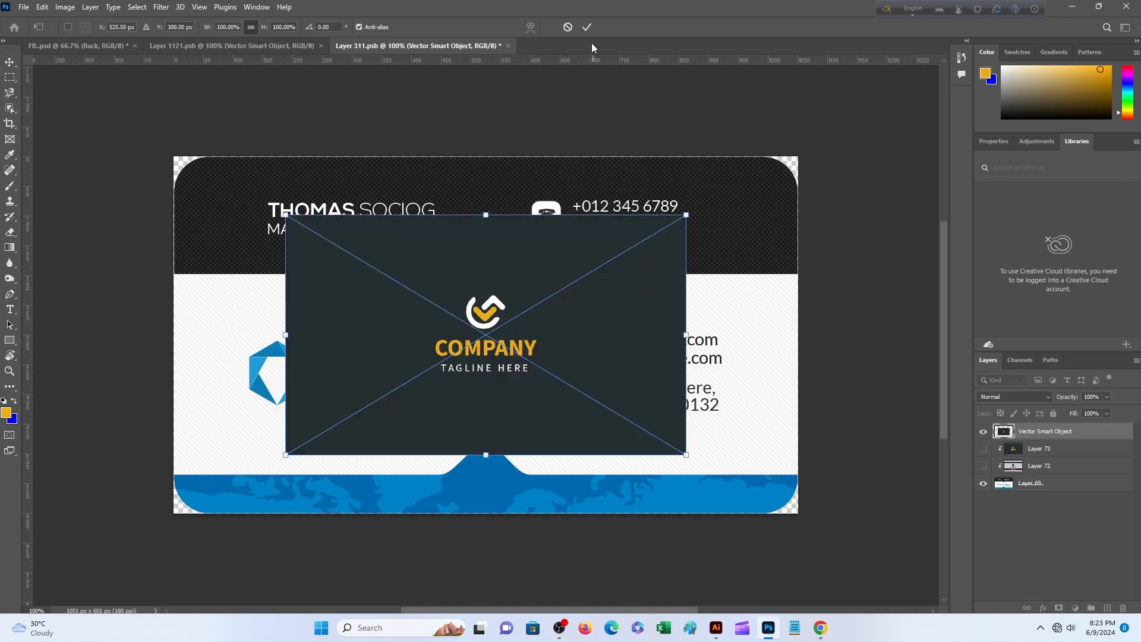
{"action": "left_click", "coordinate": [586, 27]}
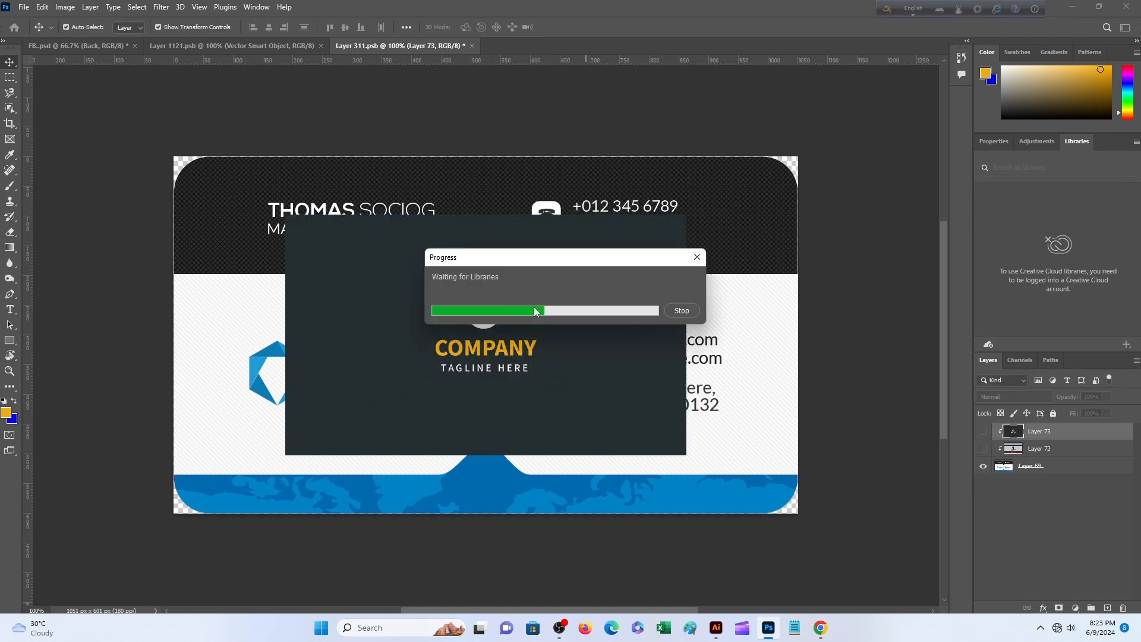
{"action": "left_click", "coordinate": [684, 310]}
Scale the pasted back image to about 157% so it covers the whole card.
{"action": "left_click_drag", "start_coordinate": [685, 210], "coordinate": [809, 167]}
{"action": "left_click", "coordinate": [585, 28]}
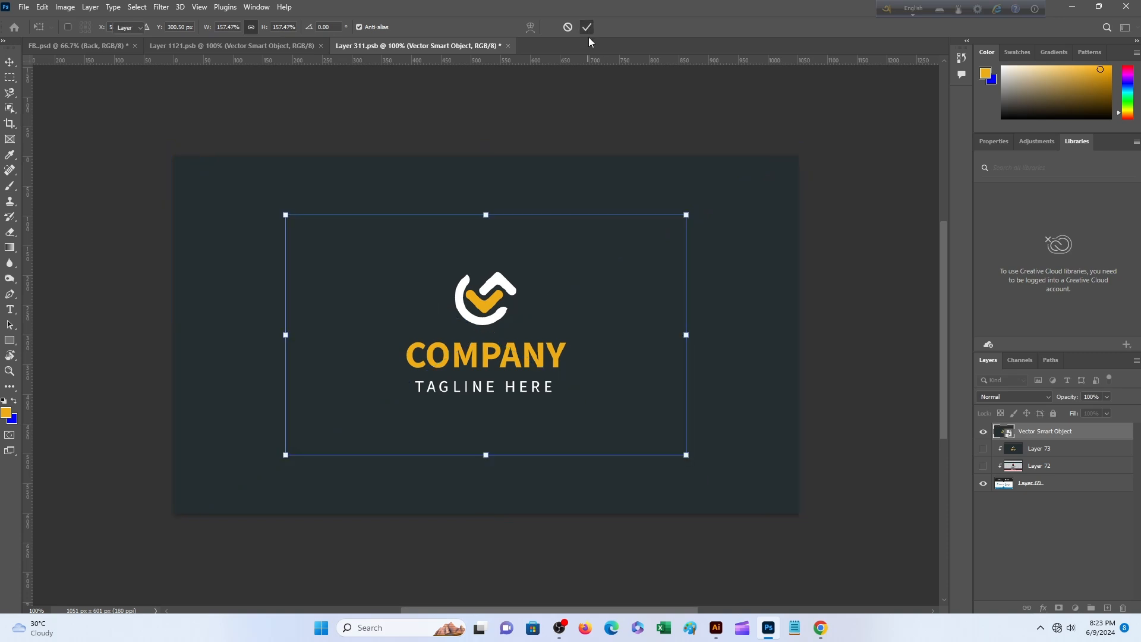
{"action": "left_click", "coordinate": [644, 124]}
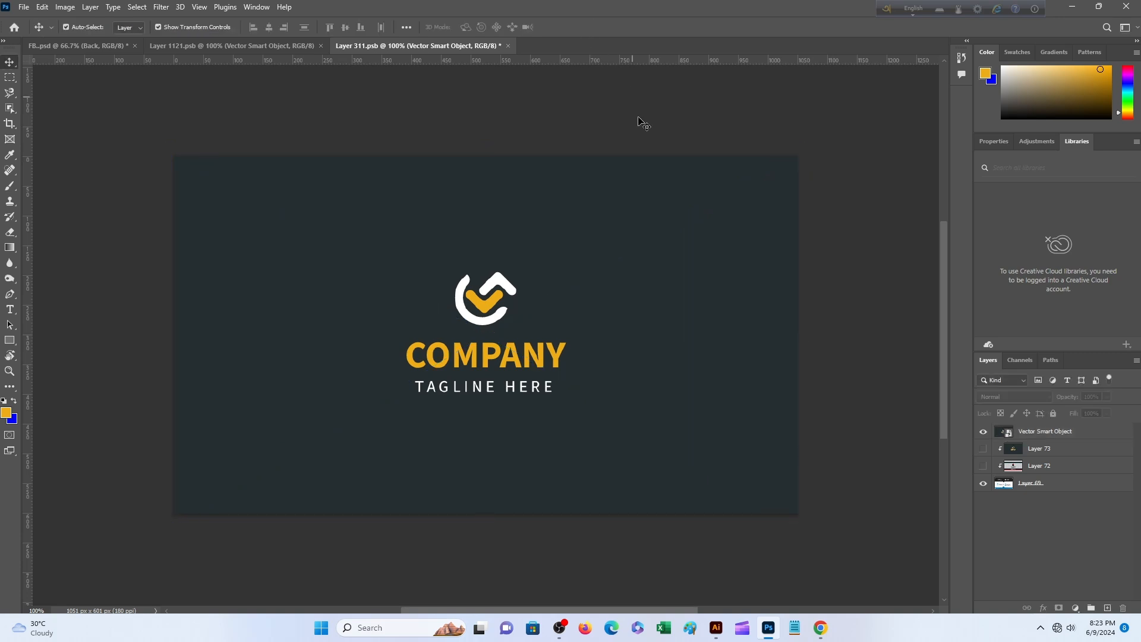
Clip the pasted back image to the rounded card shape below and save Layer 311.psb.
{"action": "right_click", "coordinate": [1060, 437]}
{"action": "left_click", "coordinate": [975, 366]}
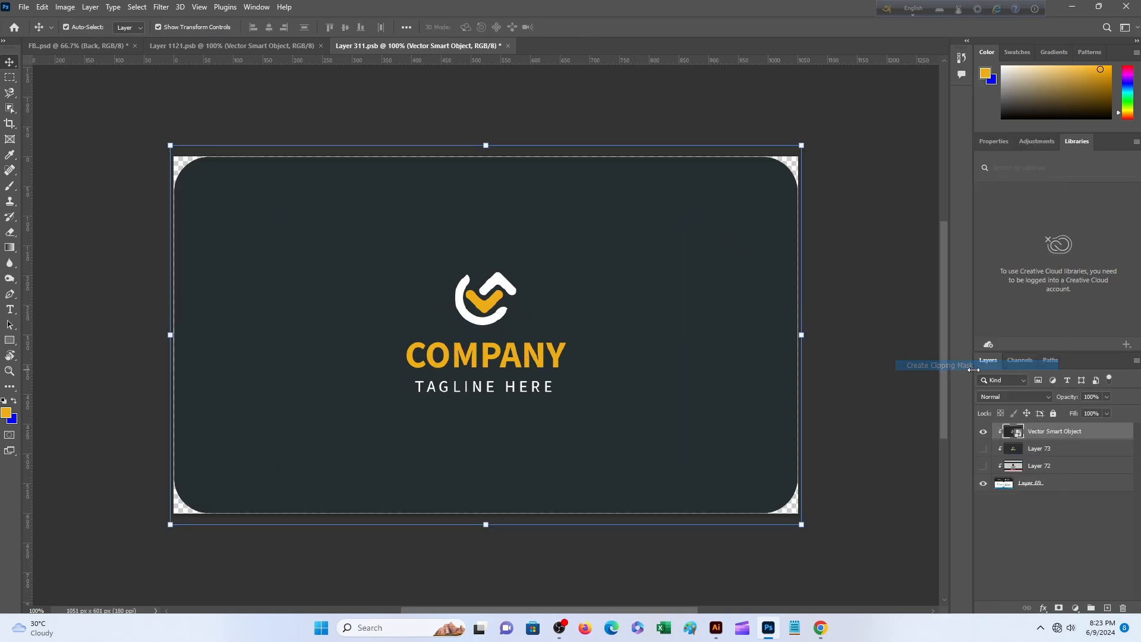
{"action": "key", "text": "ctrl+s"}
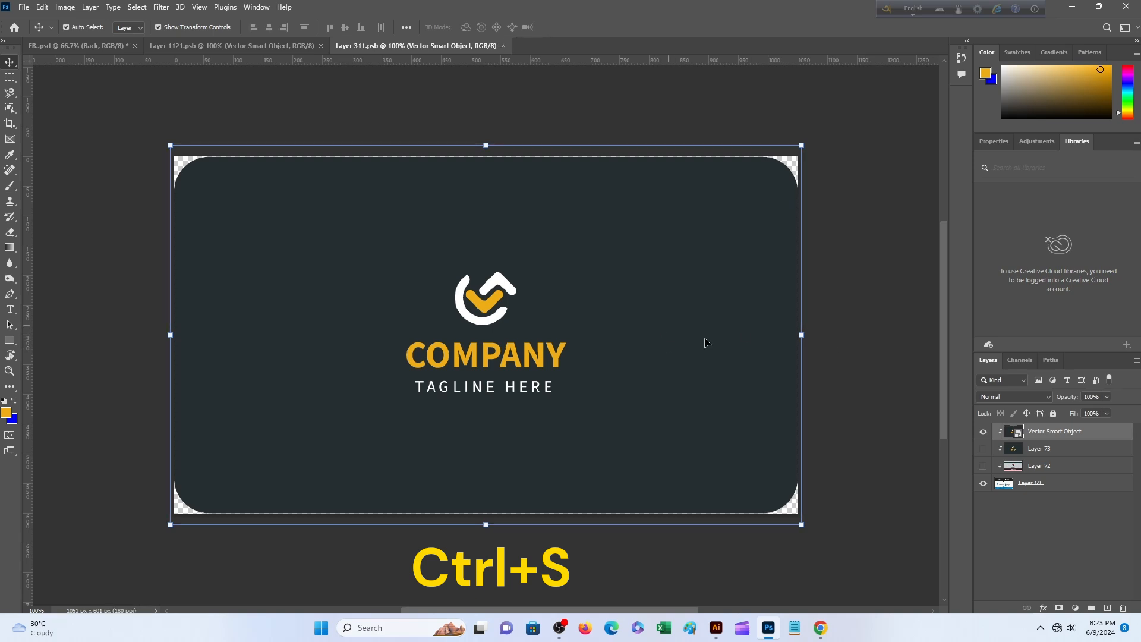
In the FB..psd mockup, recolor the Rectangle 1 background with the bright yellow #fbcf18.
{"action": "key", "text": "ctrl+Tab"}
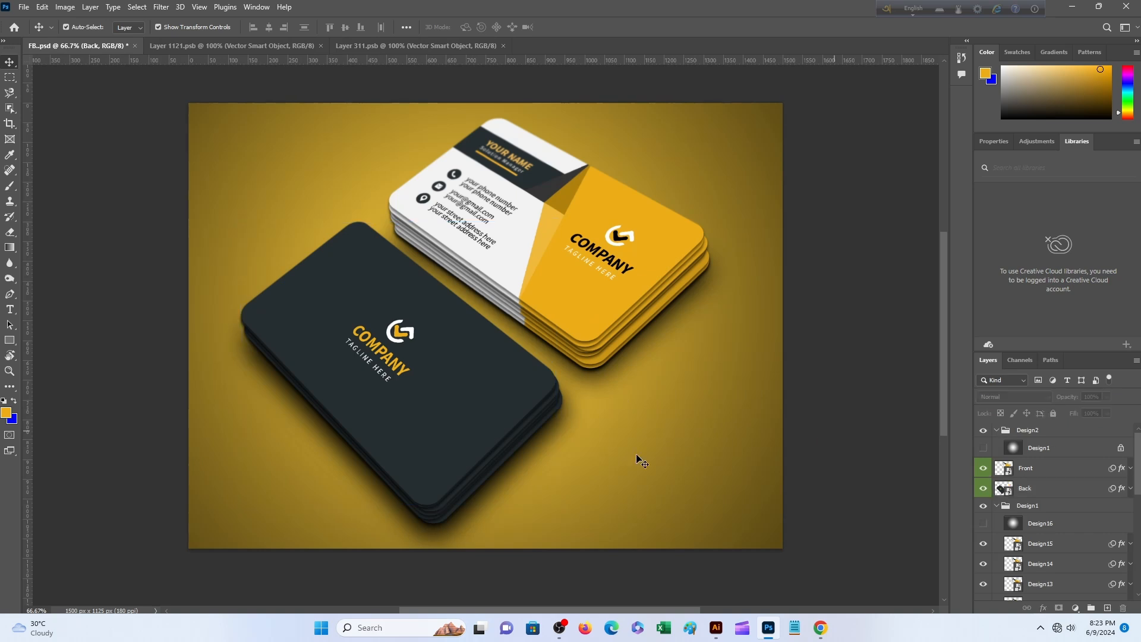
{"action": "scroll", "coordinate": [640, 458], "scroll_direction": "down", "scroll_amount": 1}
{"action": "scroll", "coordinate": [626, 457], "scroll_direction": "up", "scroll_amount": 1}
{"action": "left_click", "coordinate": [627, 457]}
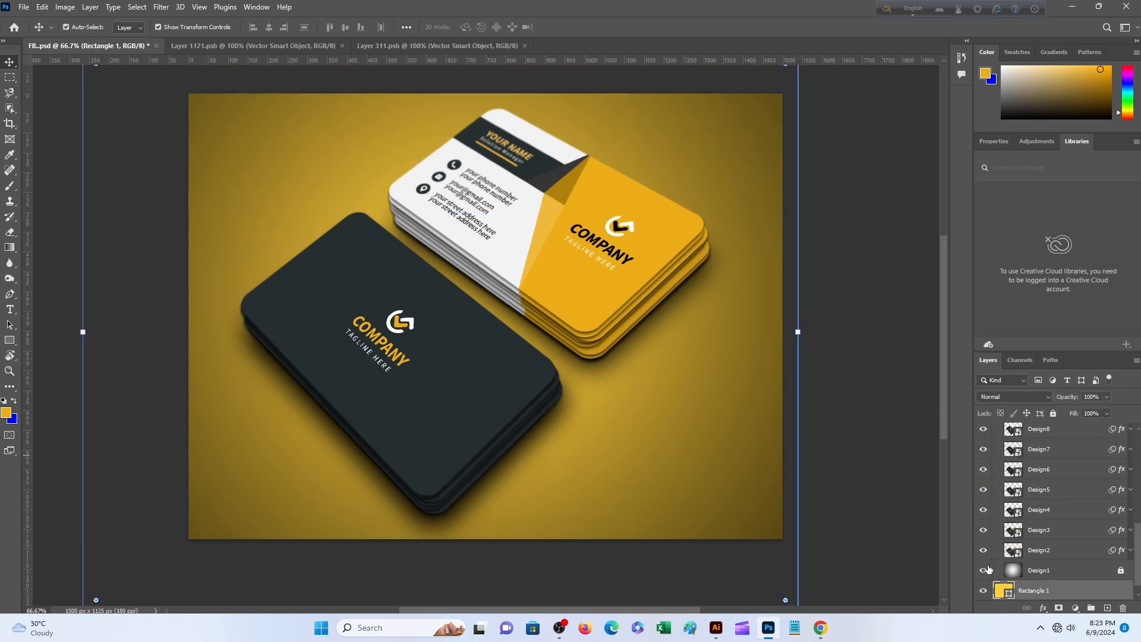
{"action": "double_click", "coordinate": [1003, 595]}
{"action": "mouse_move", "coordinate": [853, 455]}
{"action": "left_mouse_down"}
{"action": "mouse_move", "coordinate": [823, 411]}
{"action": "mouse_move", "coordinate": [860, 418]}
{"action": "mouse_move", "coordinate": [886, 459]}
{"action": "mouse_move", "coordinate": [920, 455]}
{"action": "left_mouse_up"}
{"action": "left_click", "coordinate": [577, 277]}
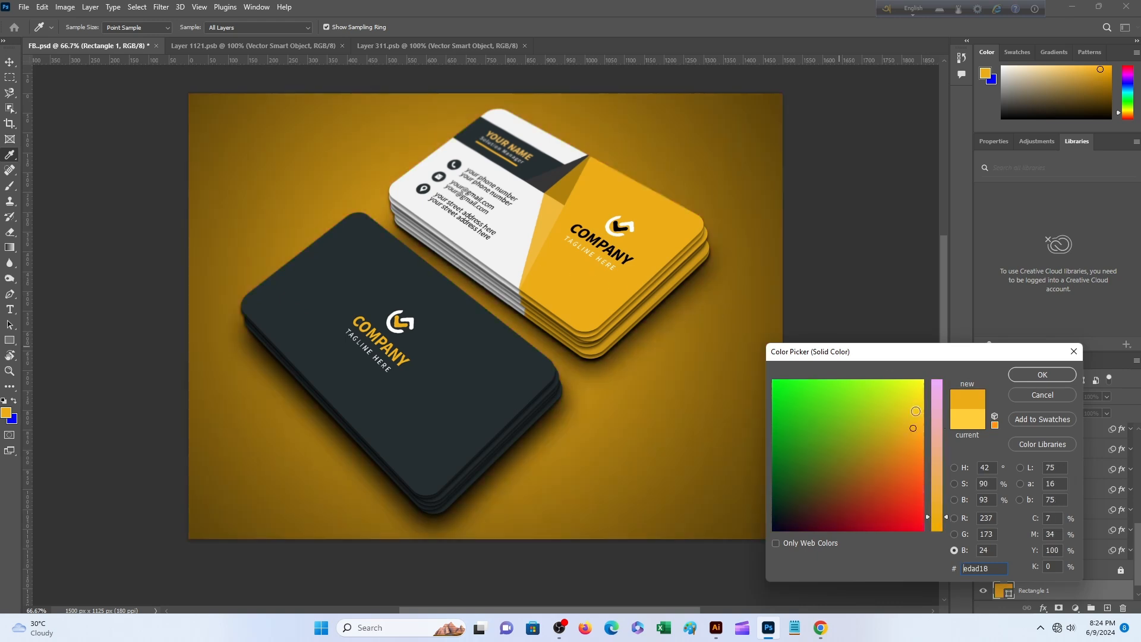
{"action": "left_click_drag", "start_coordinate": [913, 428], "coordinate": [921, 408]}
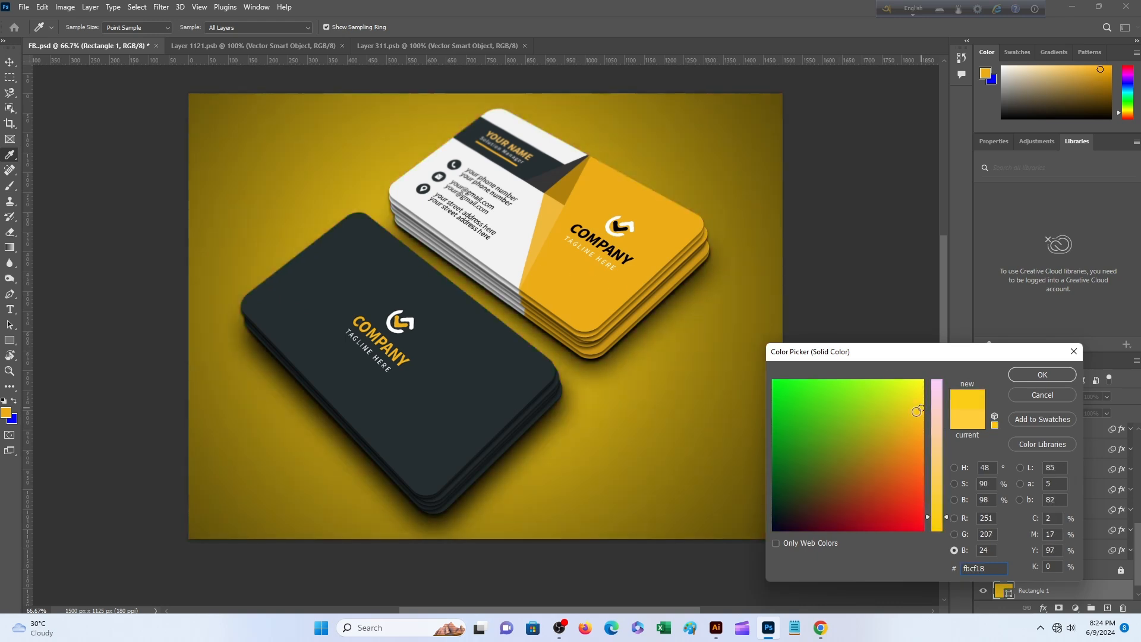